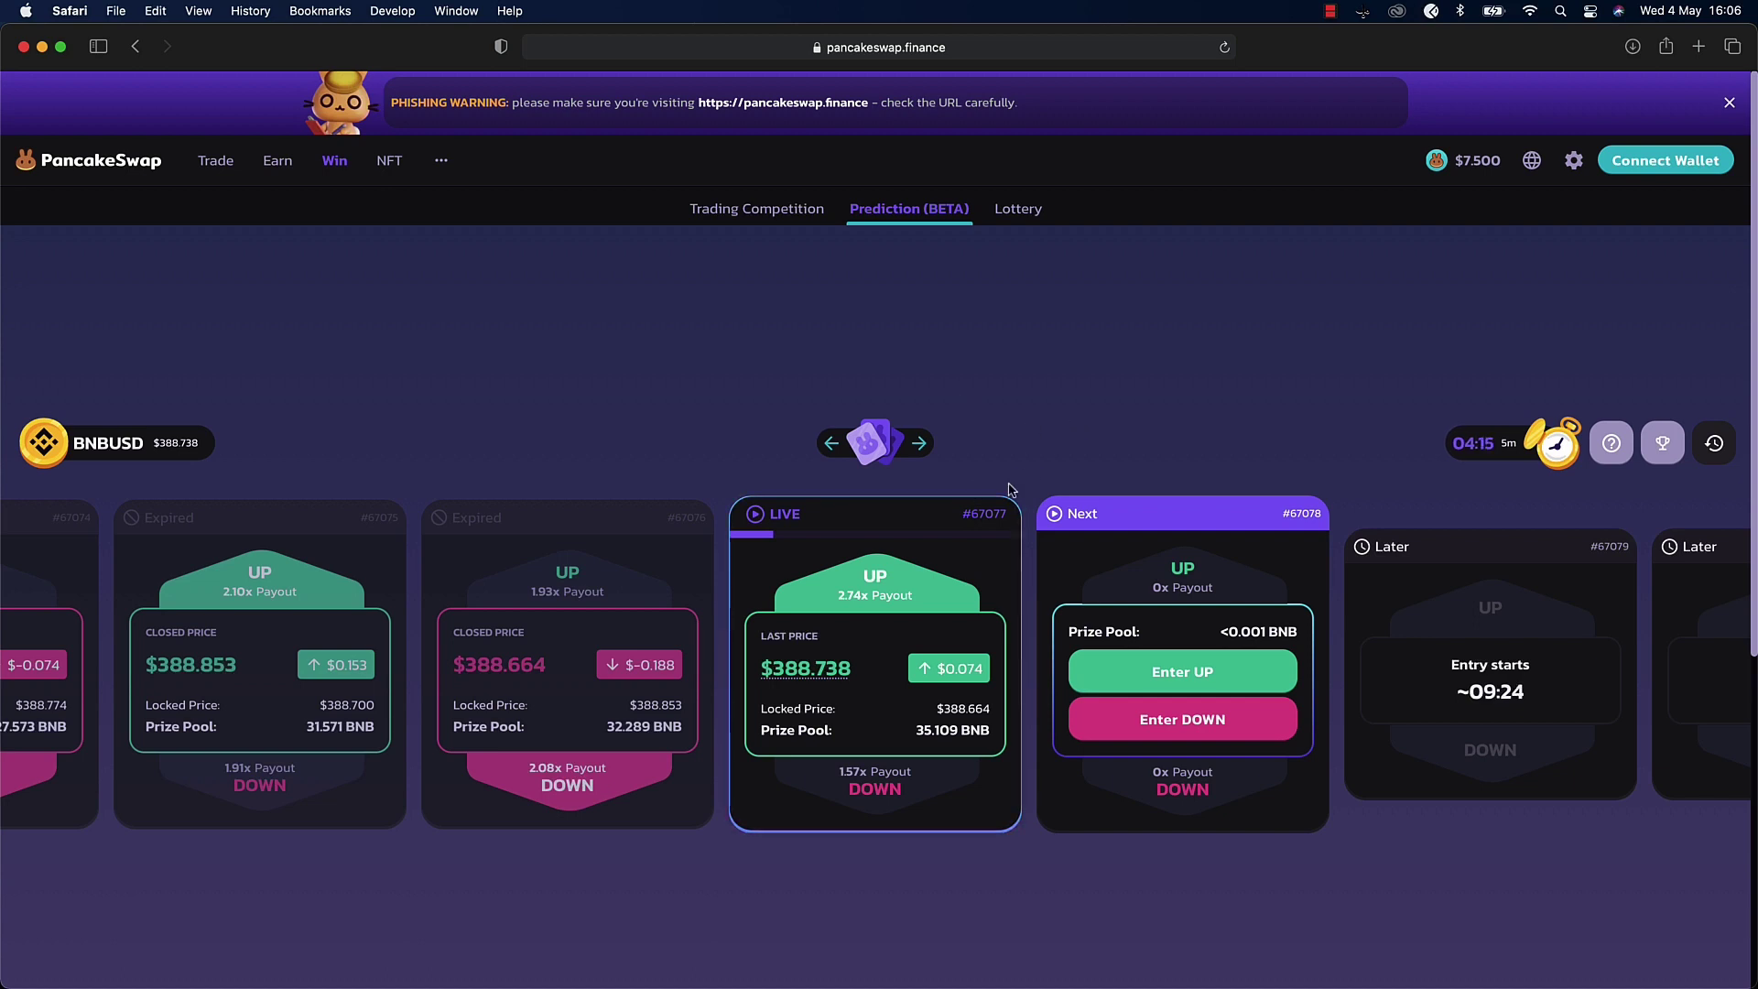
- Slide the BNBUSD round cards to follow the live round, then return to the pred_table workbook
drag(840, 600, 885, 619)
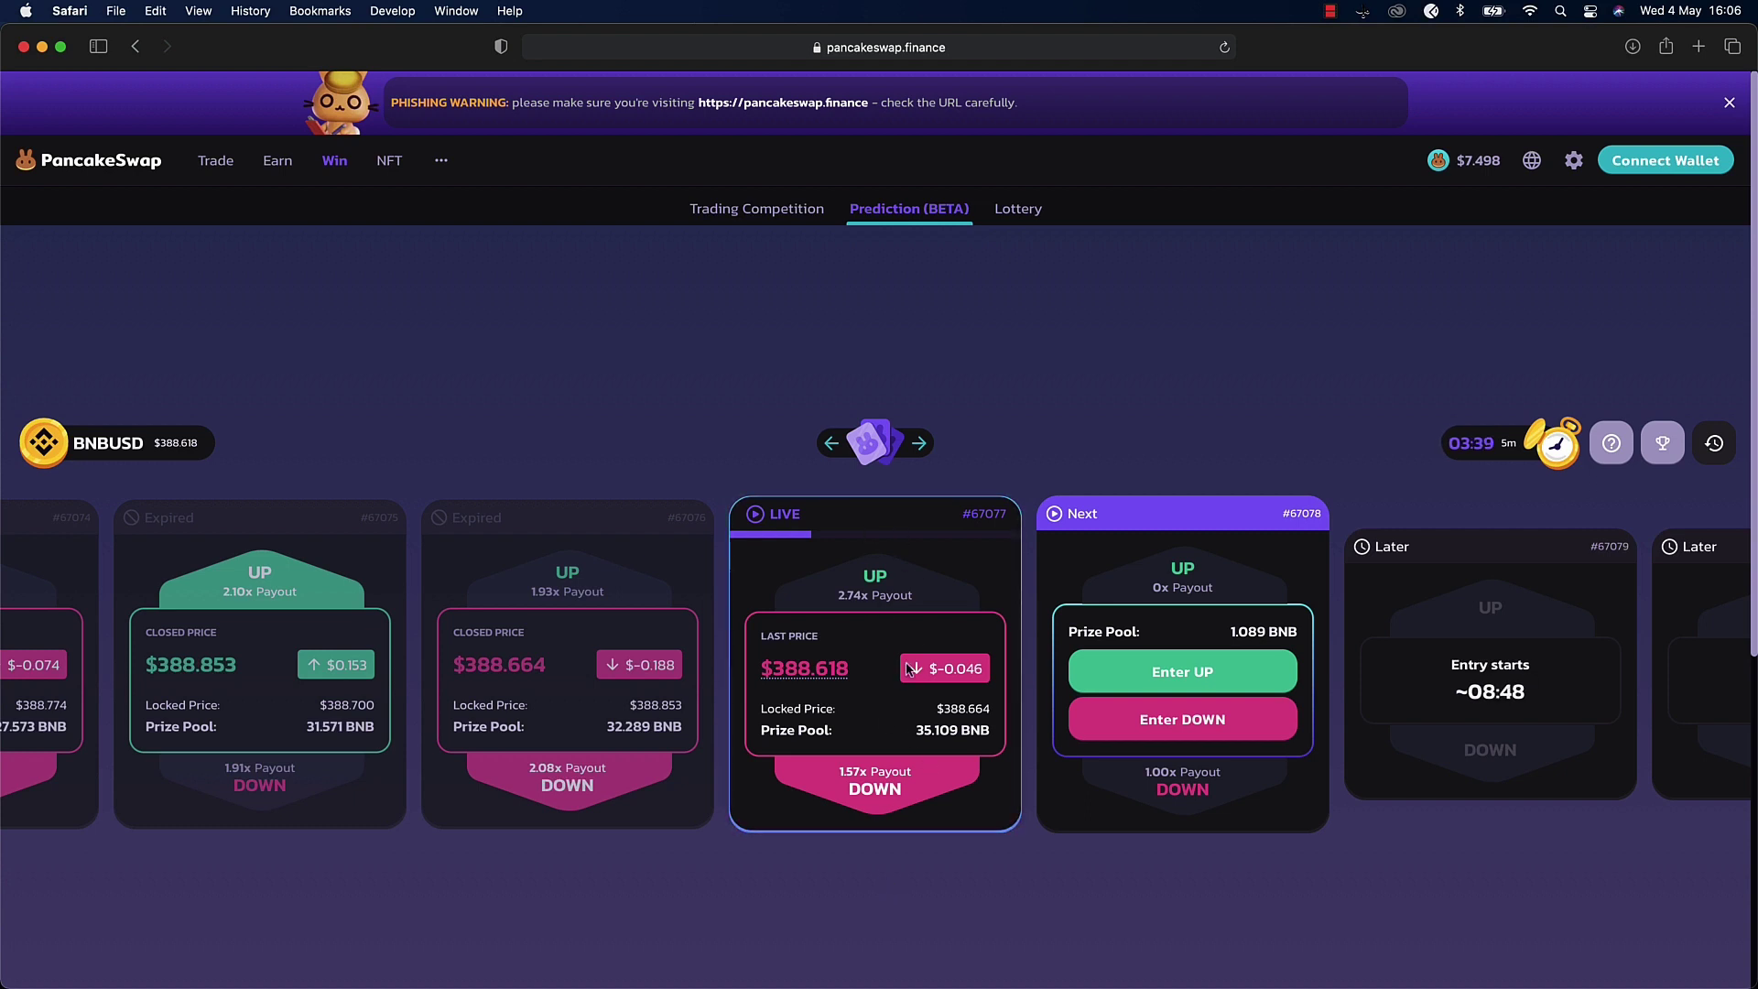
key(super+Tab)
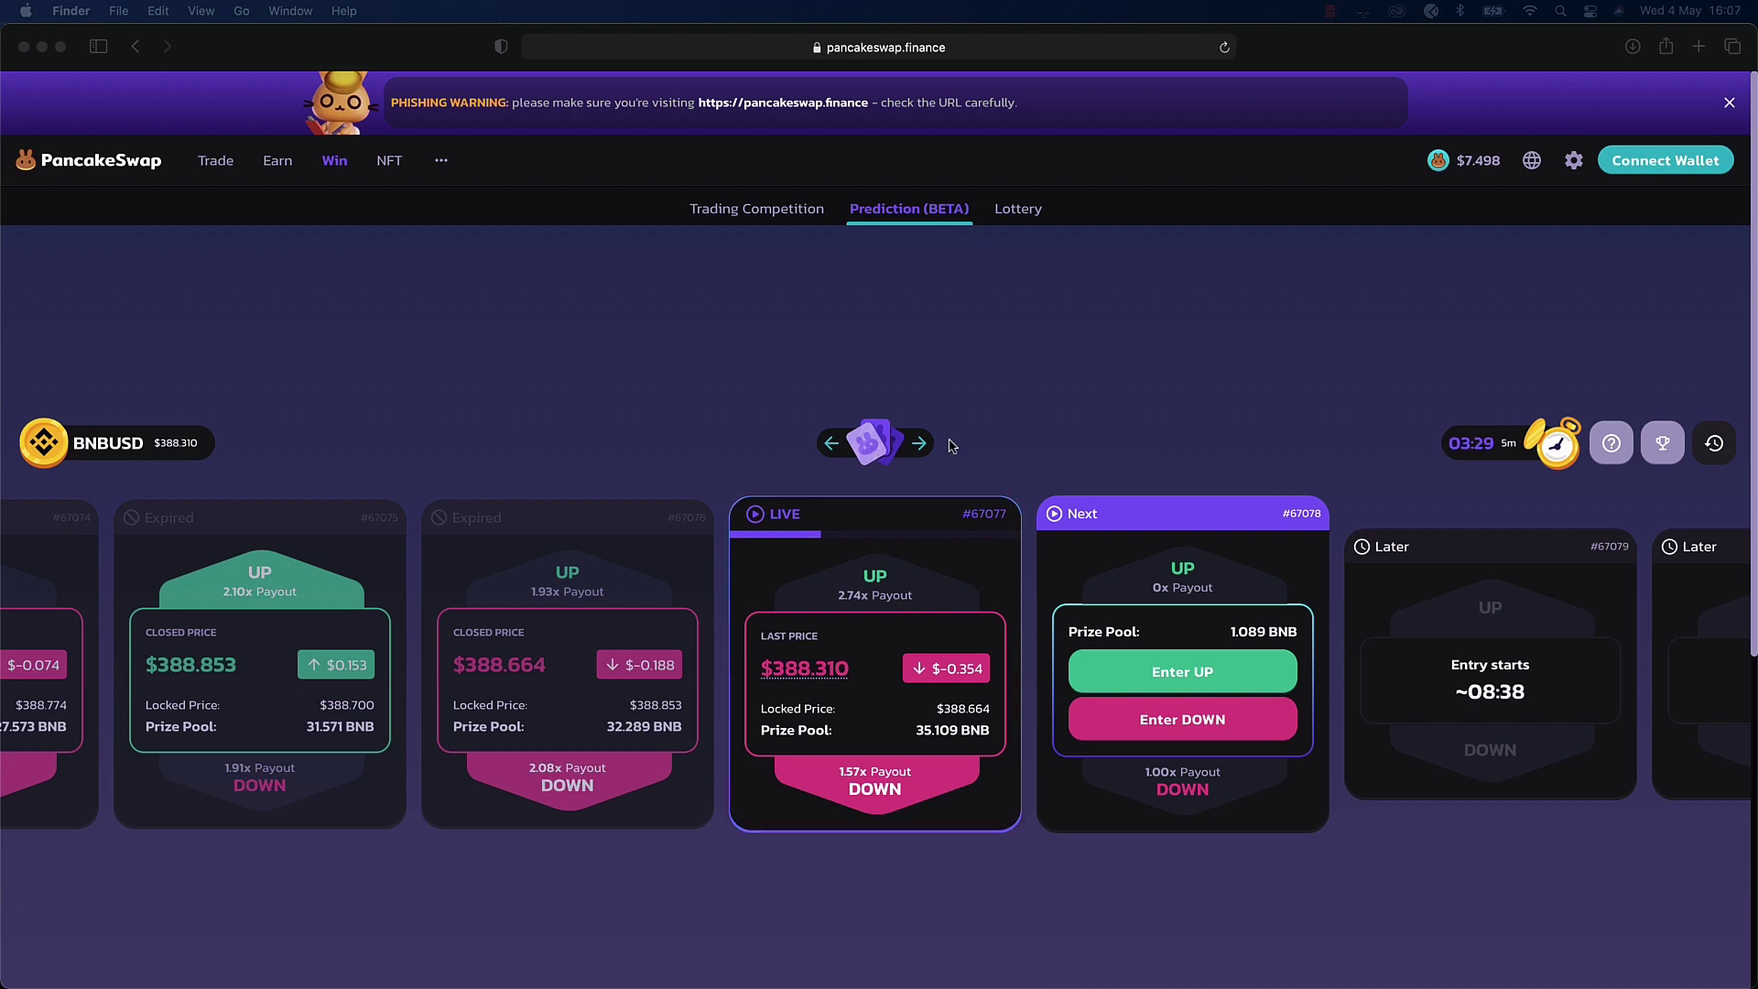
click(1073, 452)
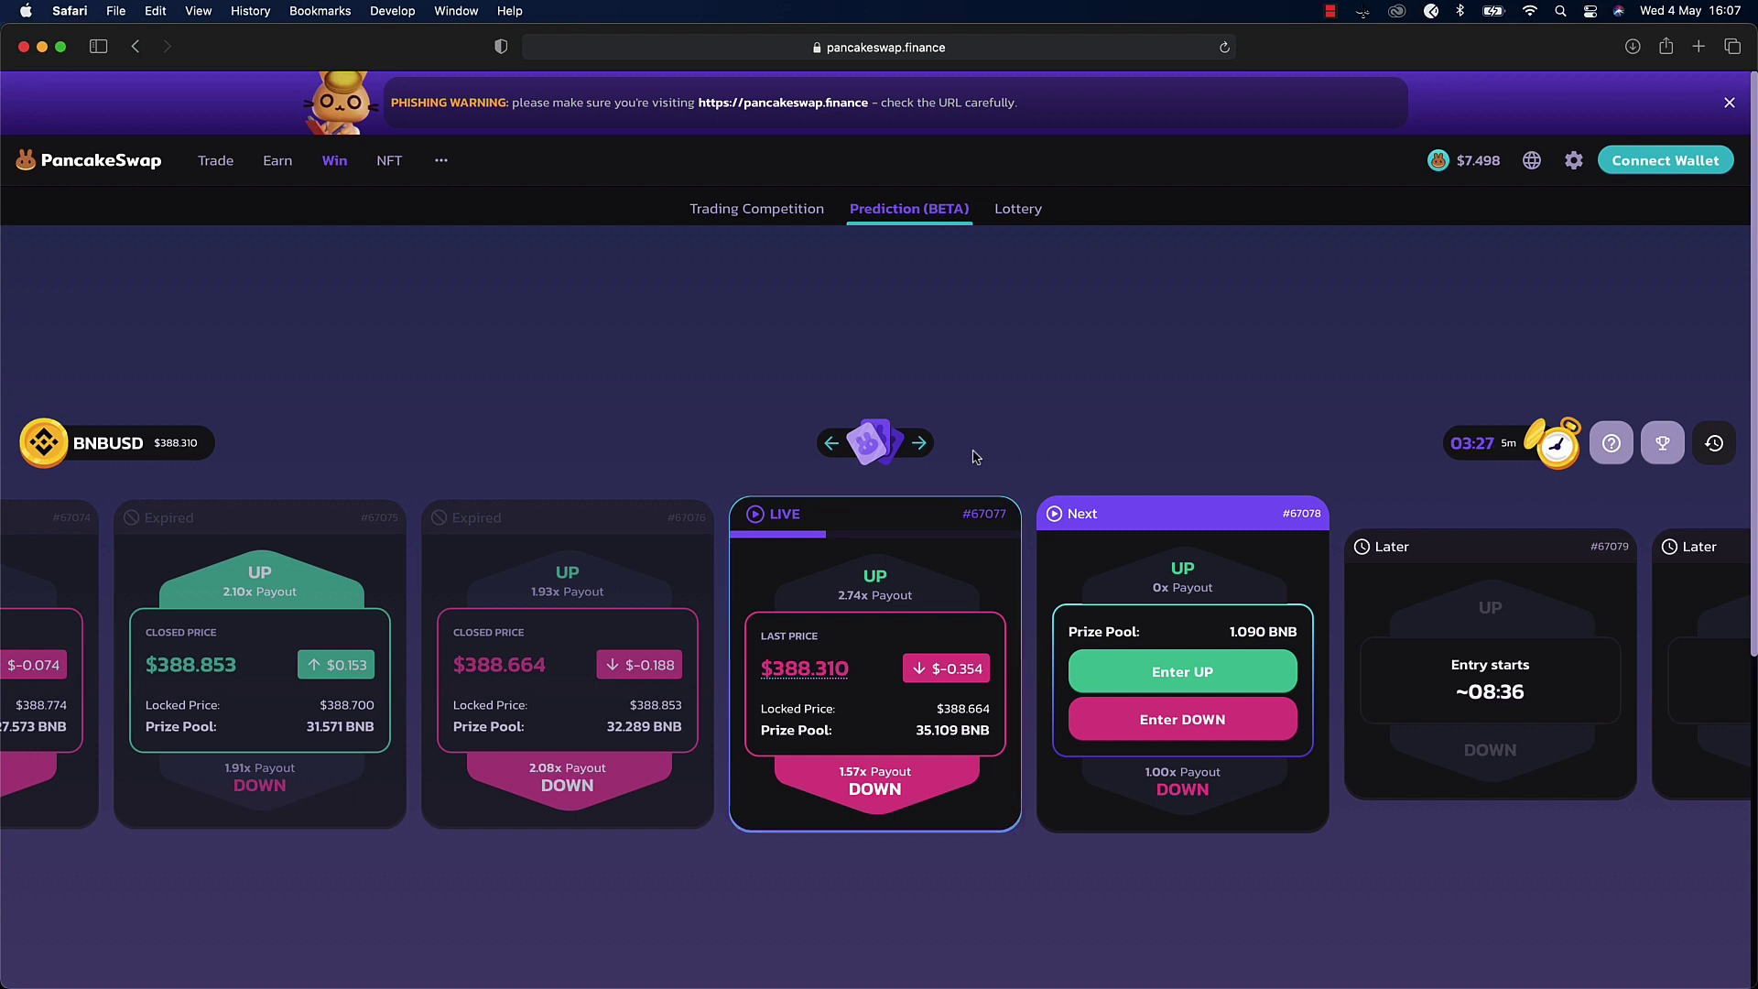
key(super+Tab)
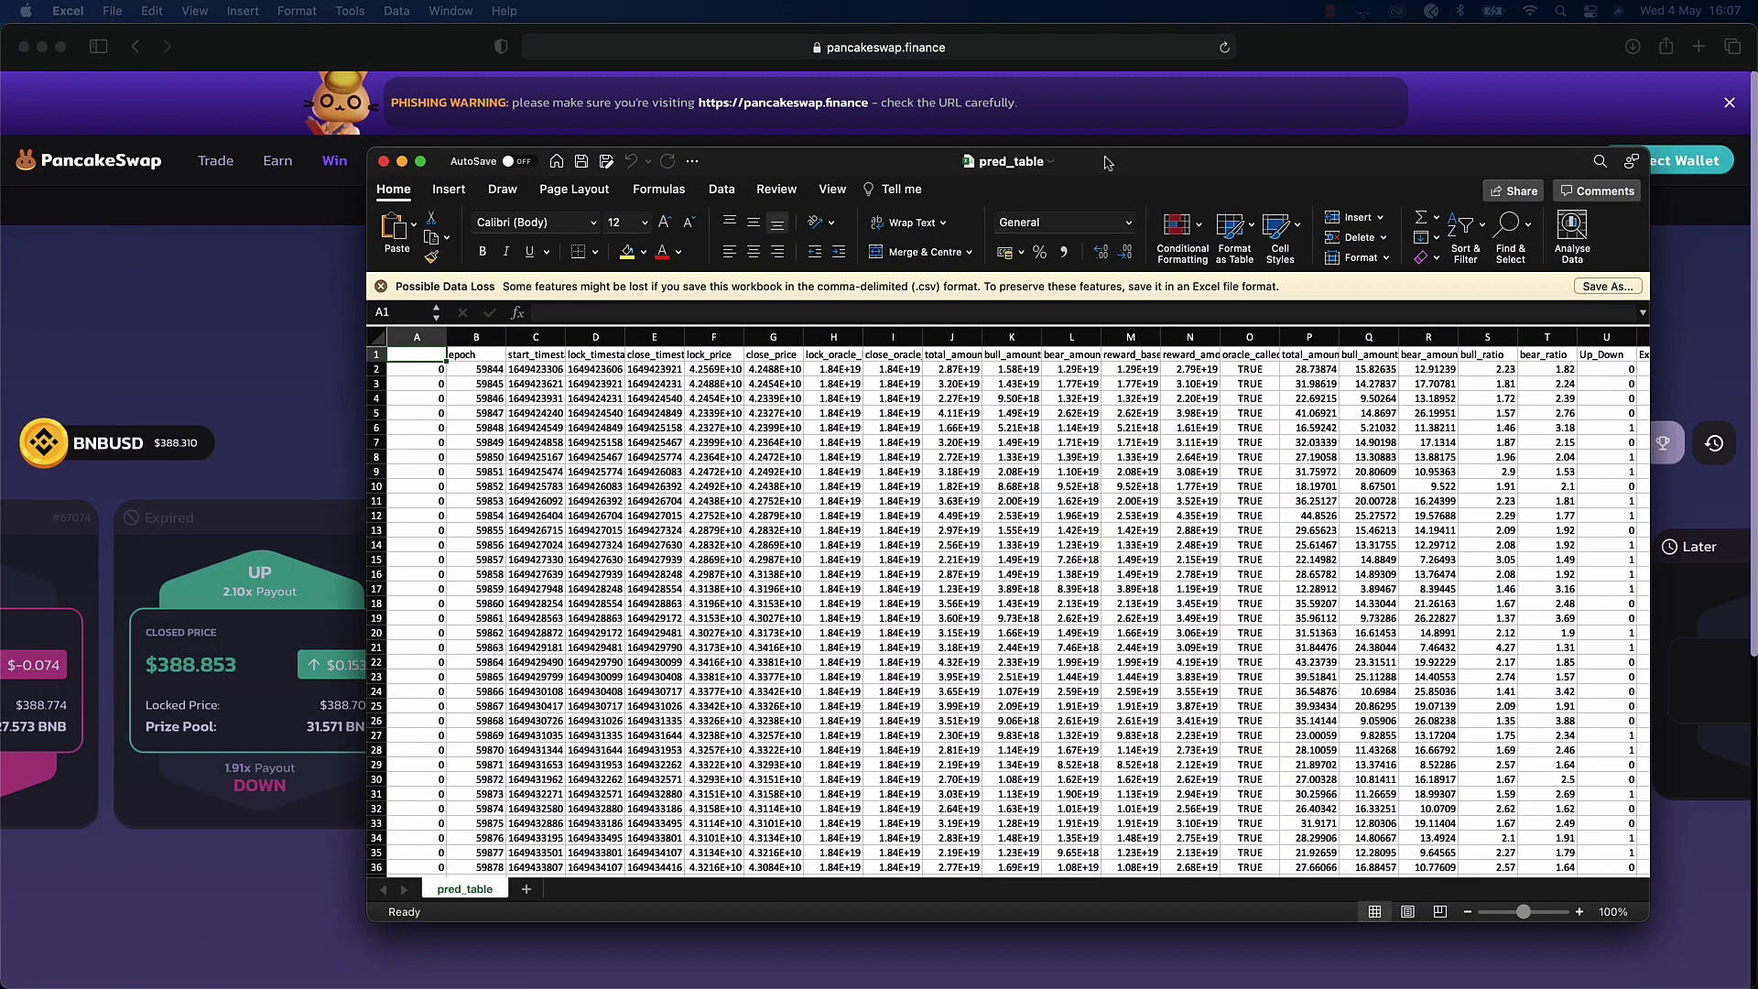
- Maximize the Excel window so more pred_table columns are visible
click(473, 338)
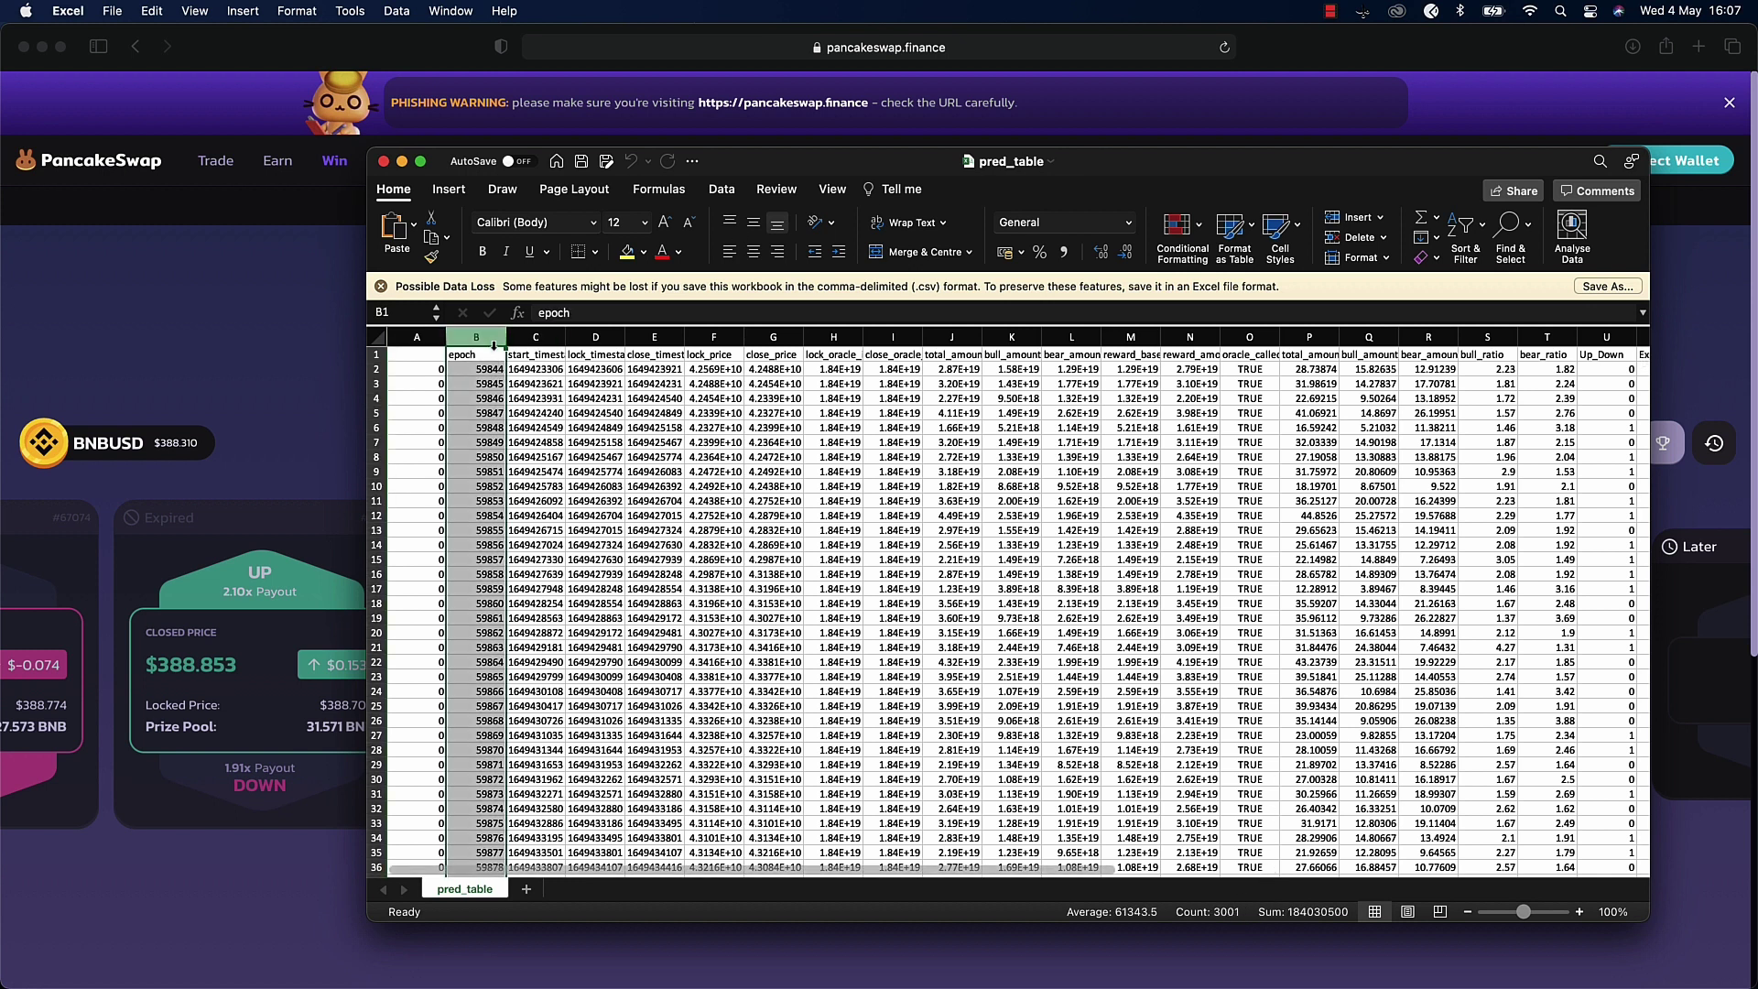
drag(367, 148, 2, 23)
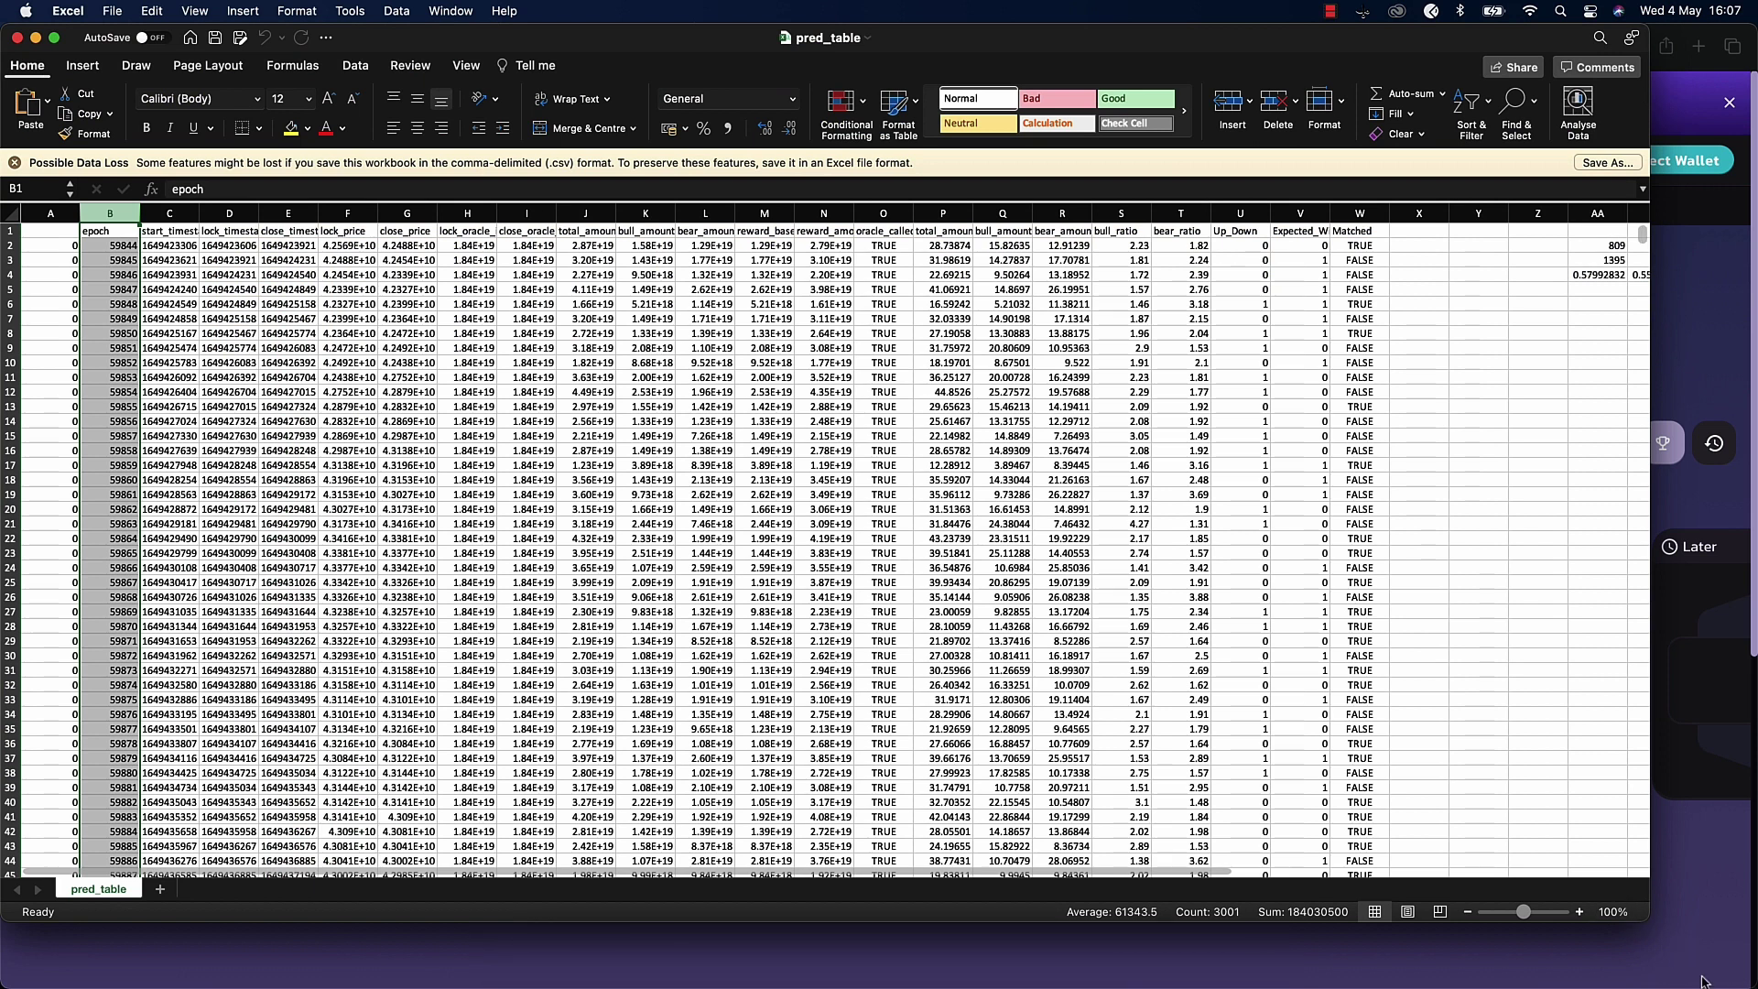
drag(1647, 921, 1754, 986)
click(1404, 335)
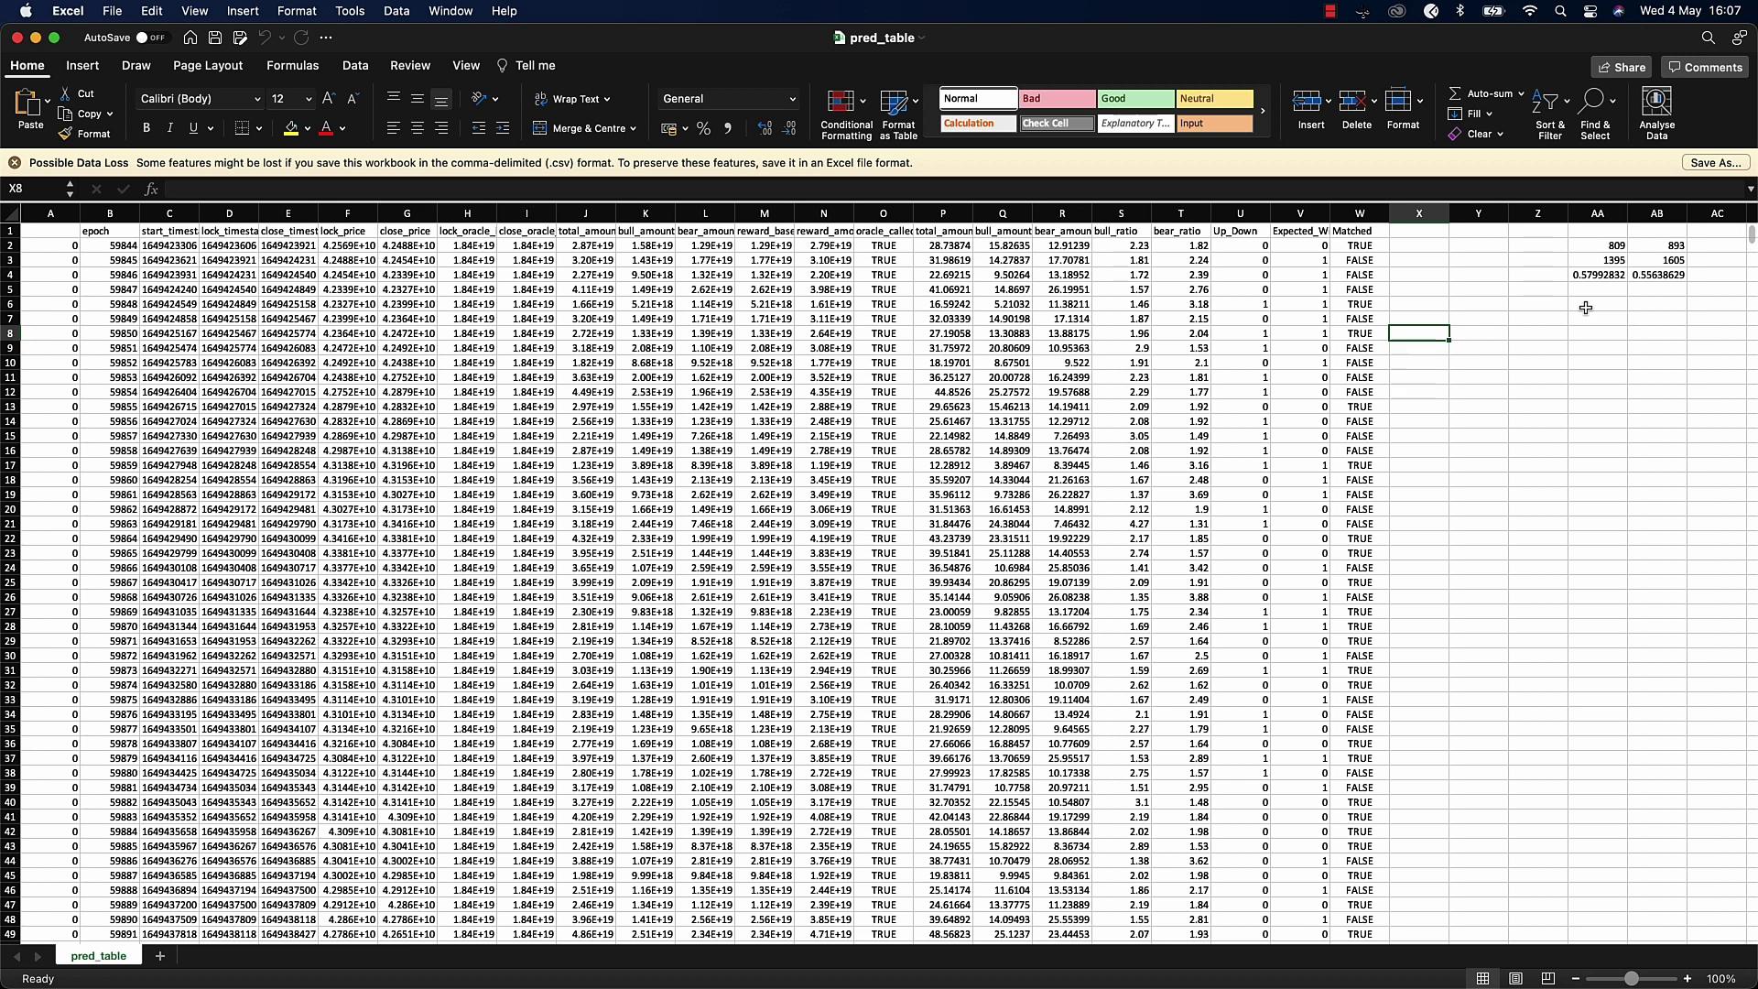
- Review the ratio and Up_Down columns and autofit Expected_Winner to its header
click(1114, 213)
click(1194, 212)
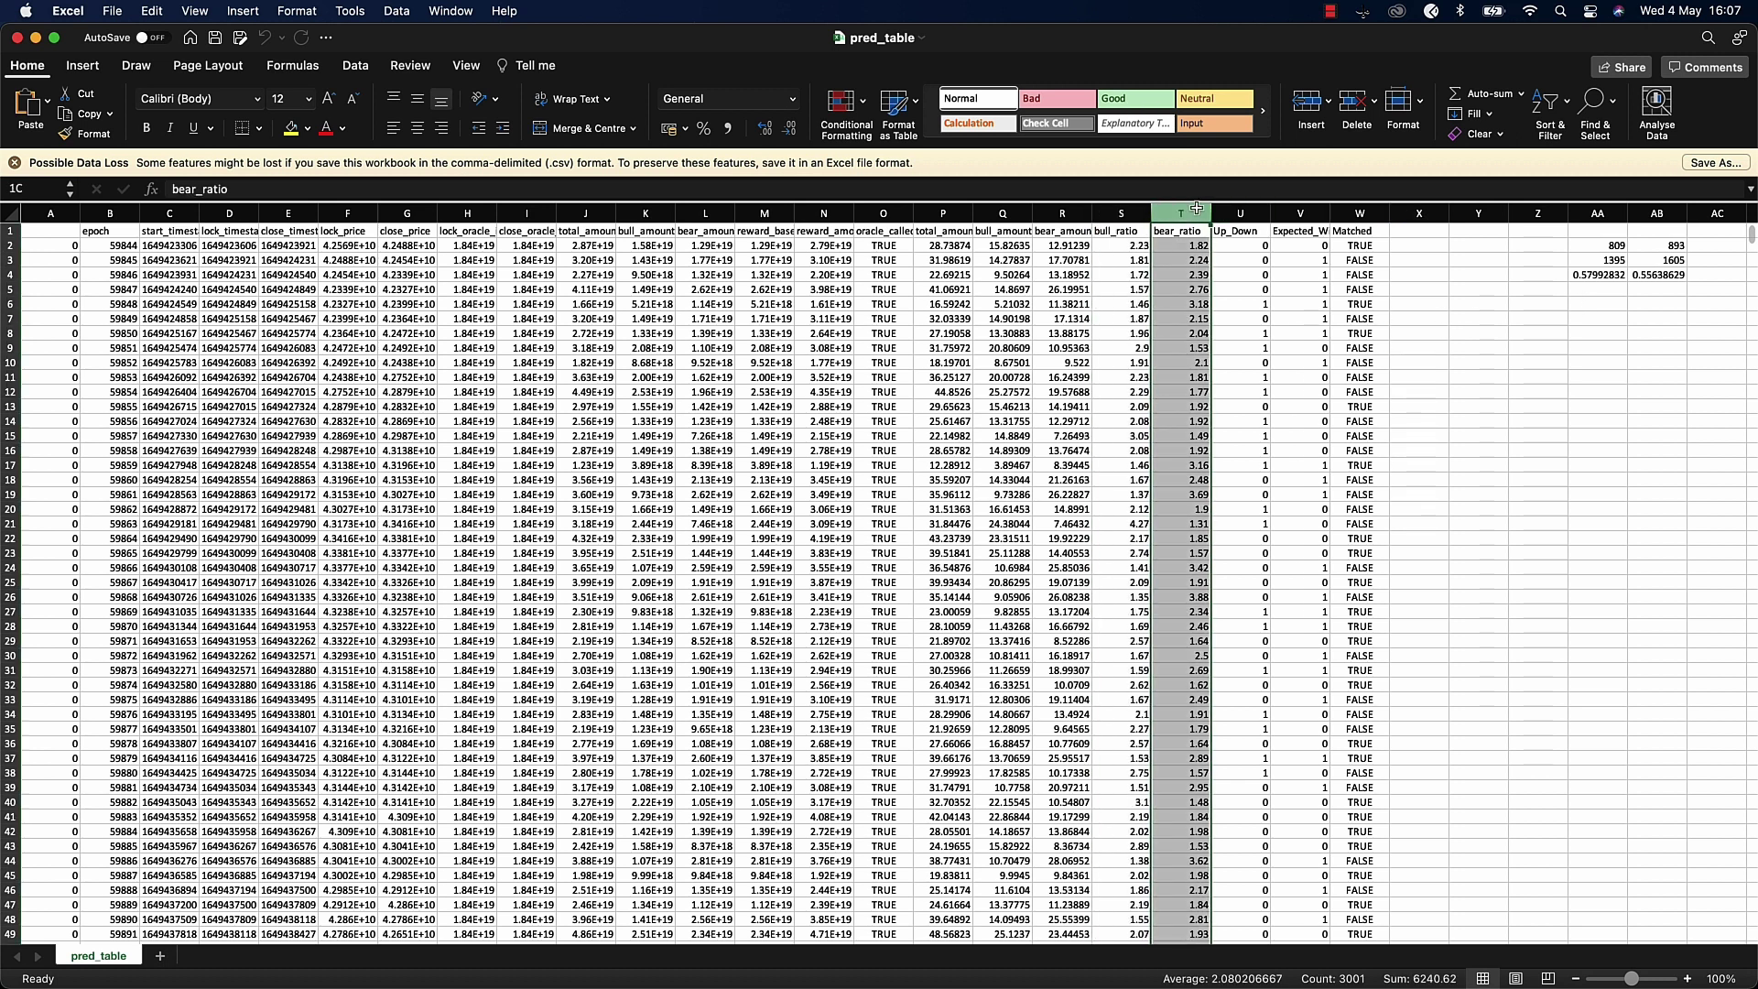
drag(1197, 208, 1234, 218)
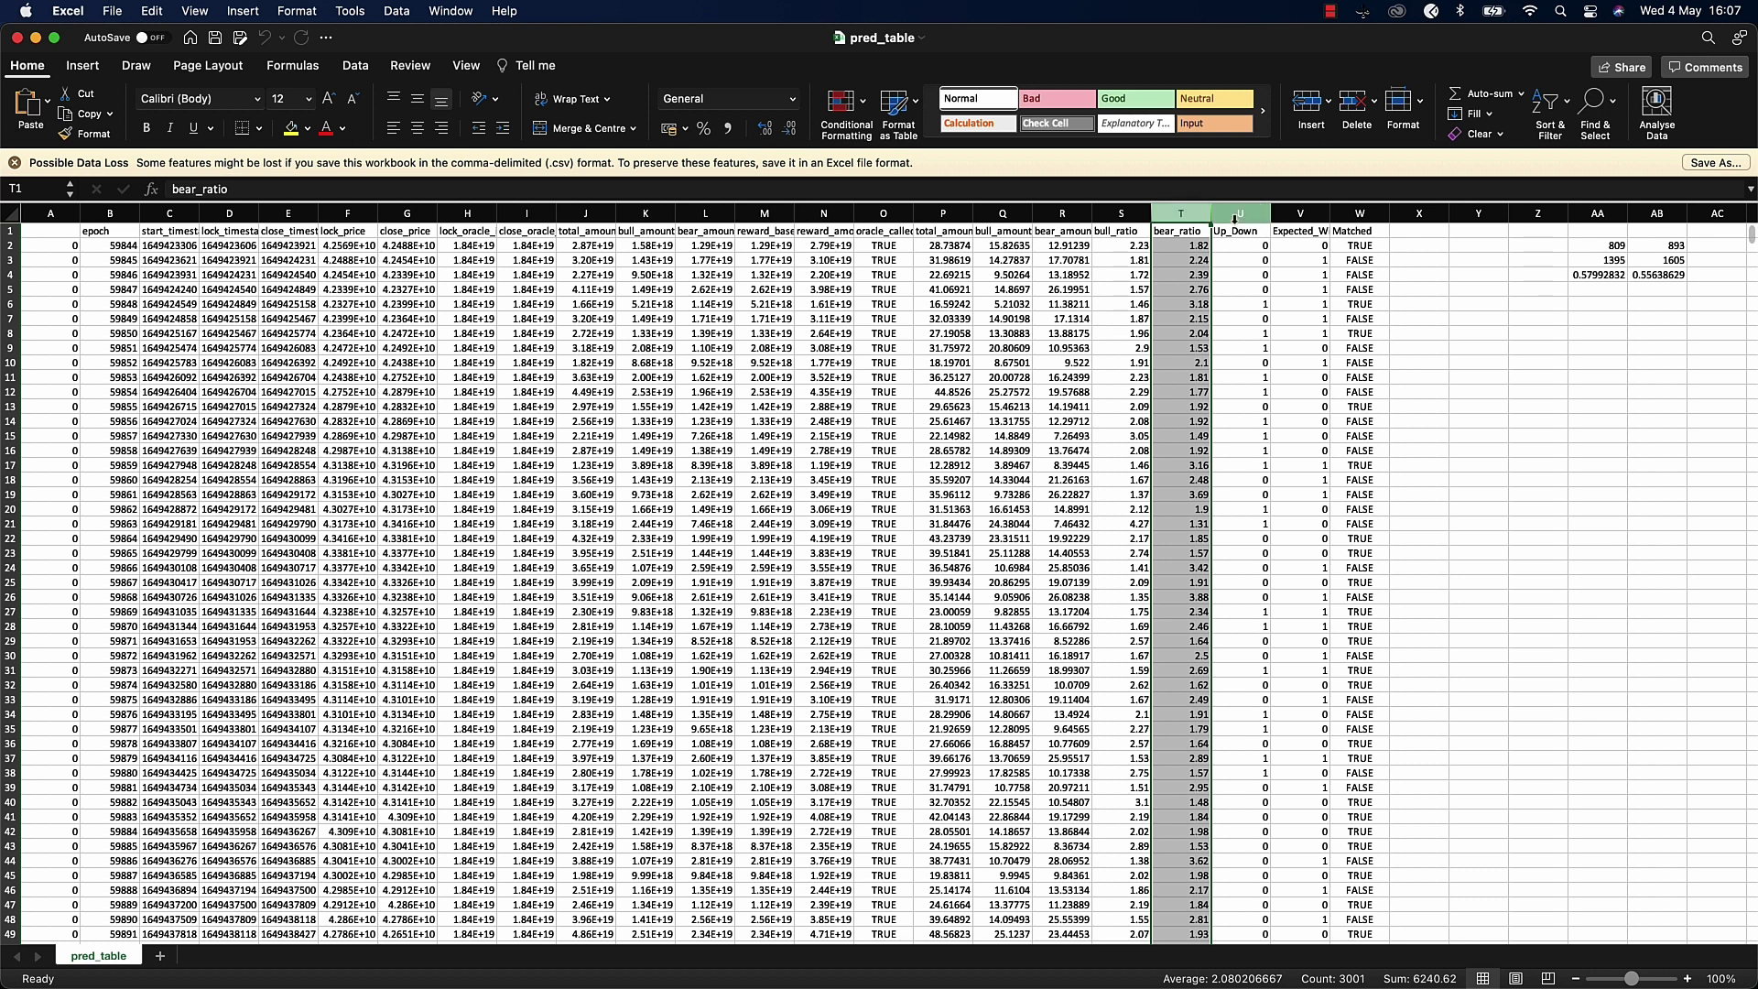
click(1233, 218)
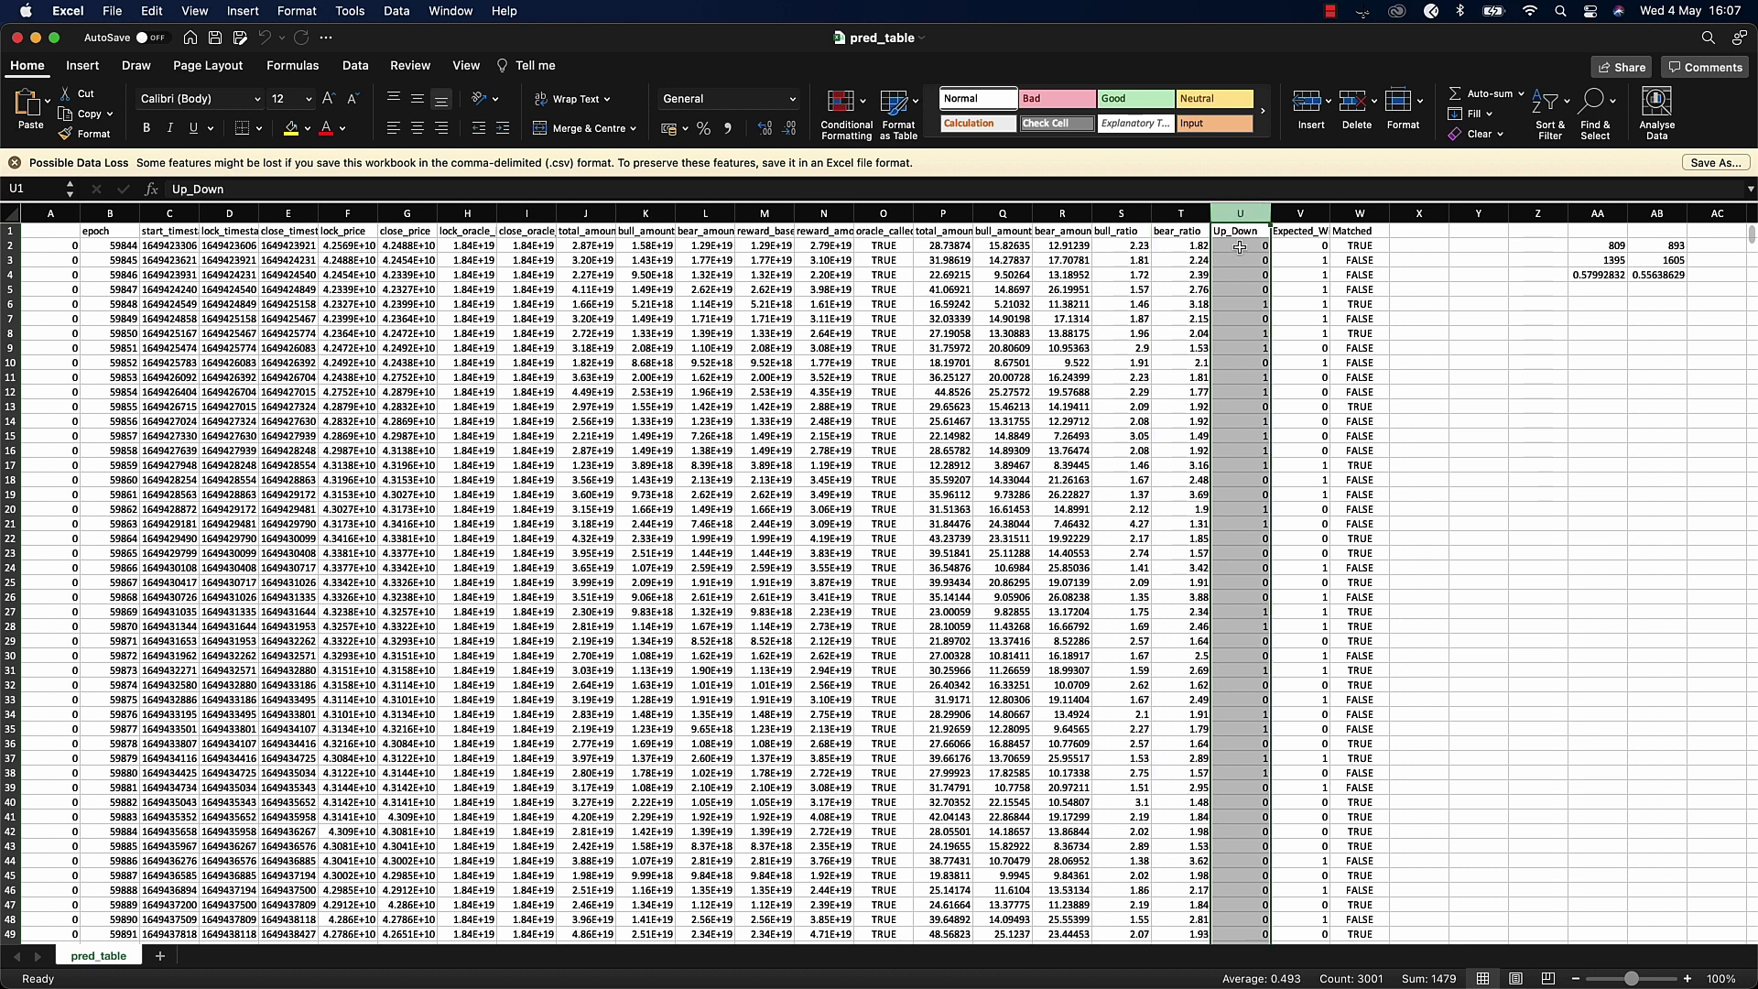
click(1236, 251)
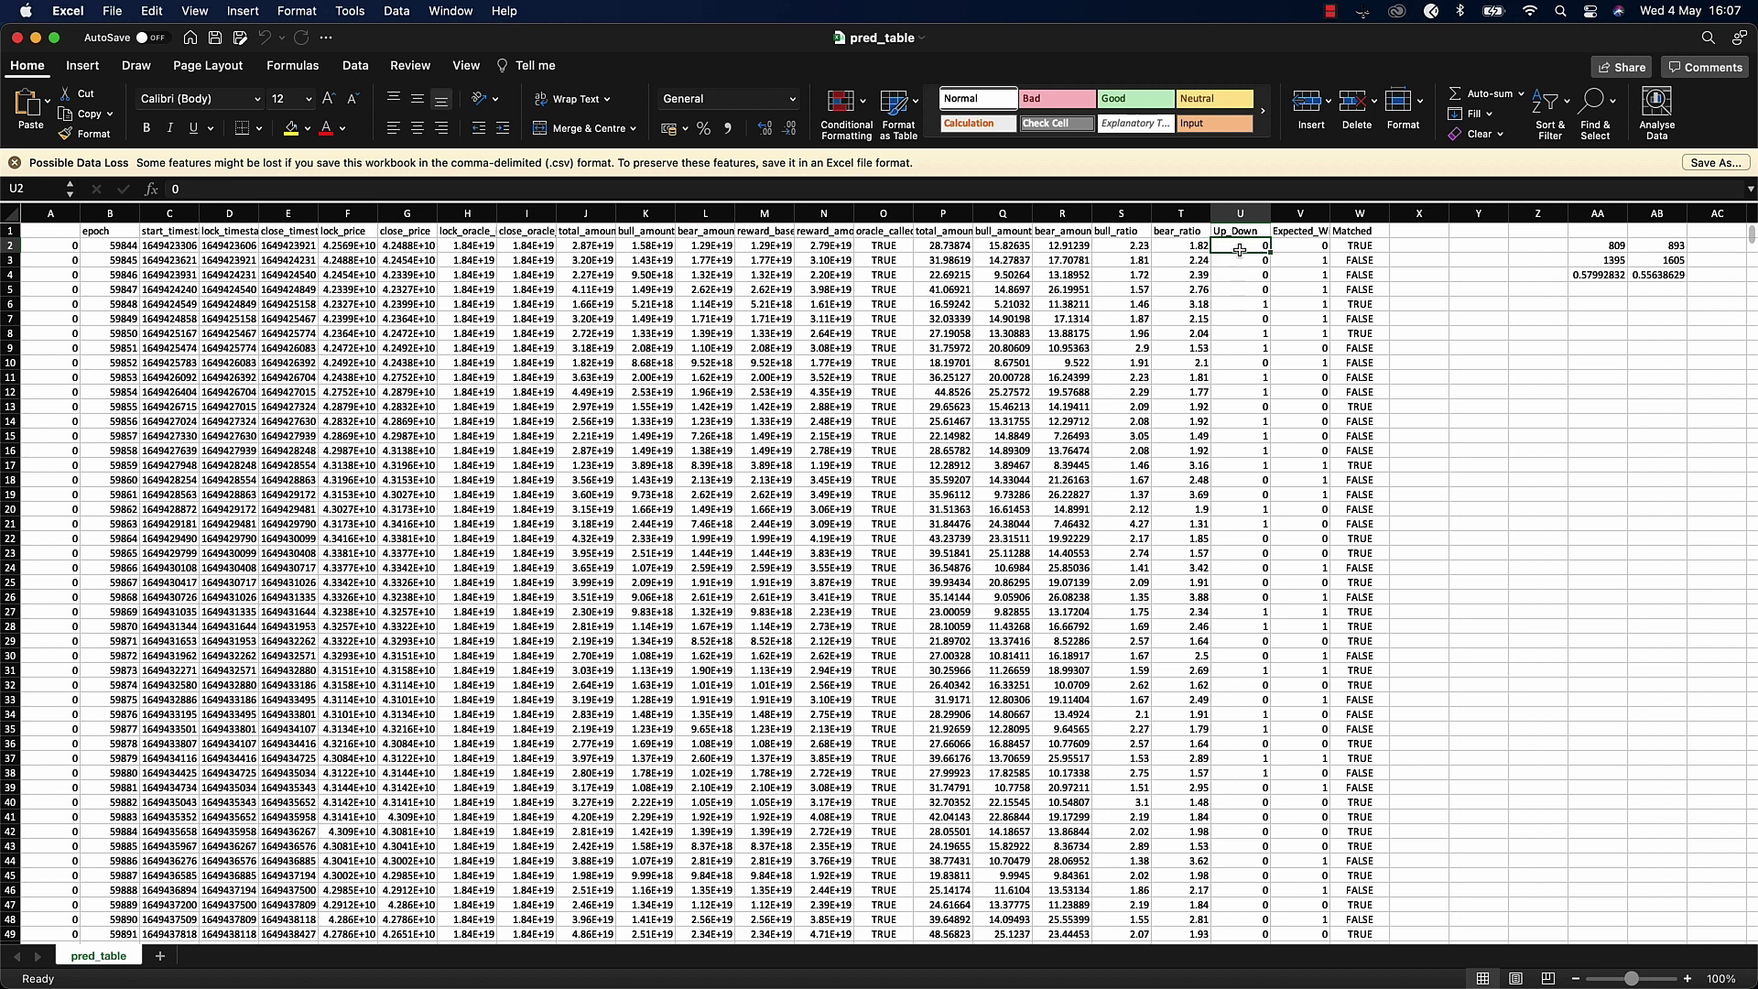
click(1236, 303)
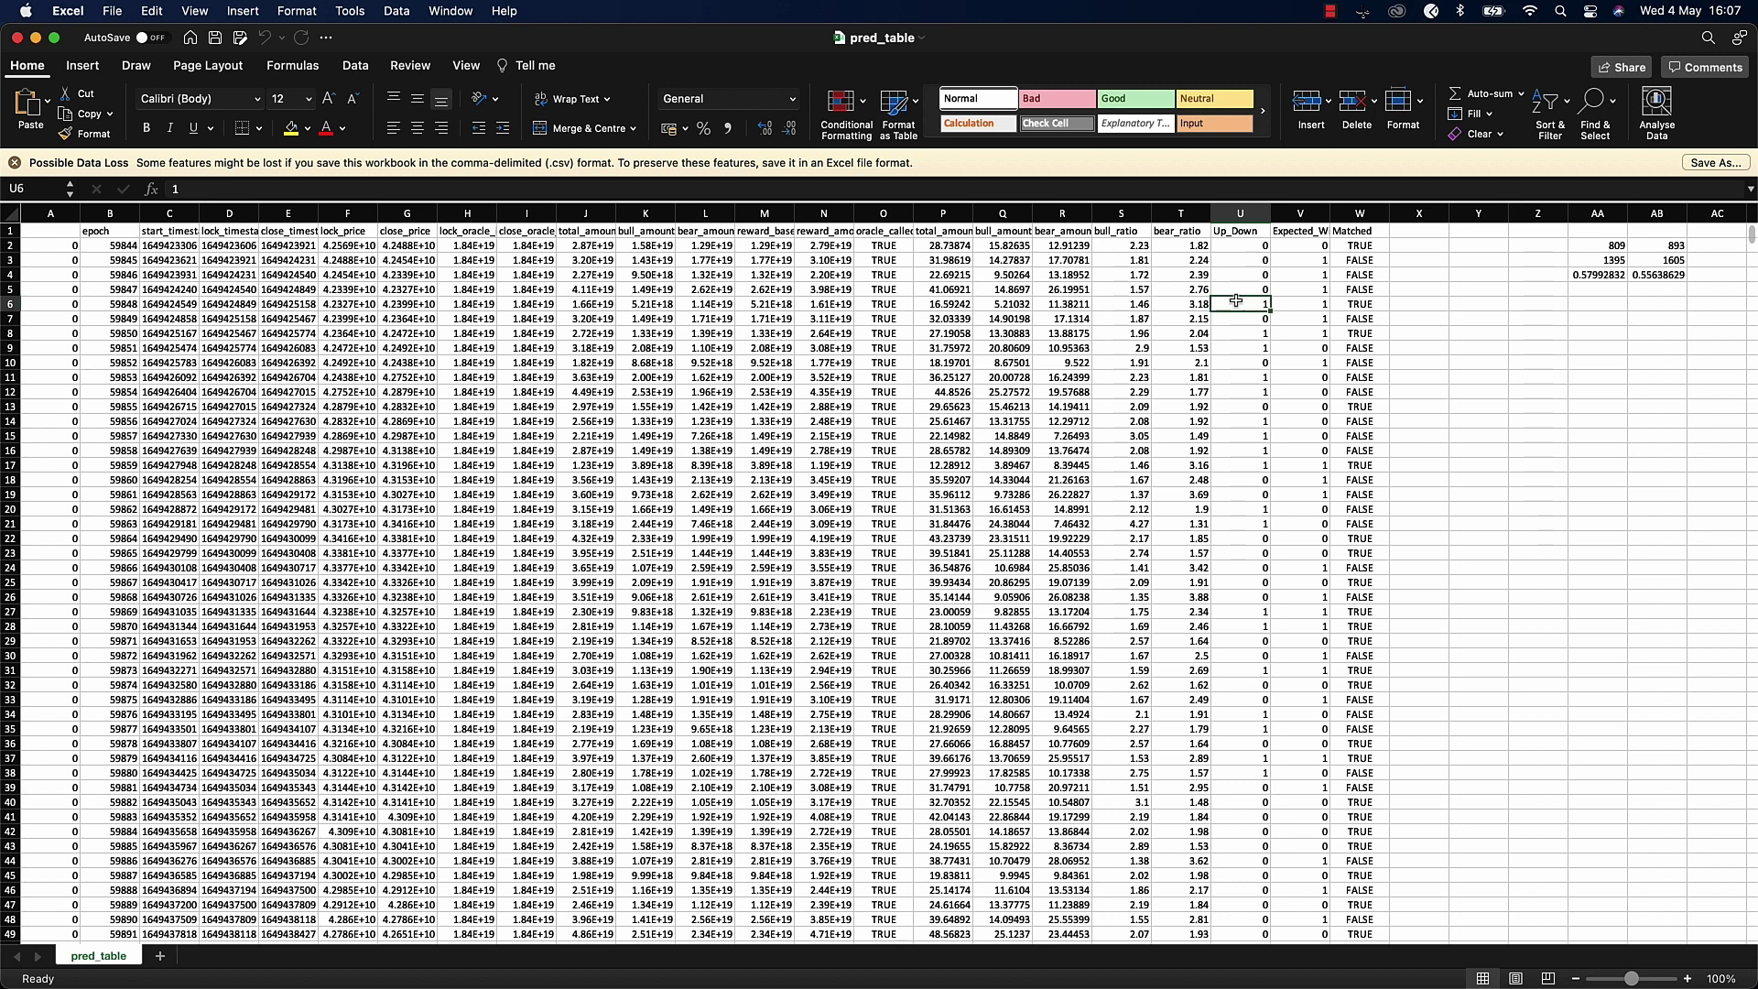
click(1302, 213)
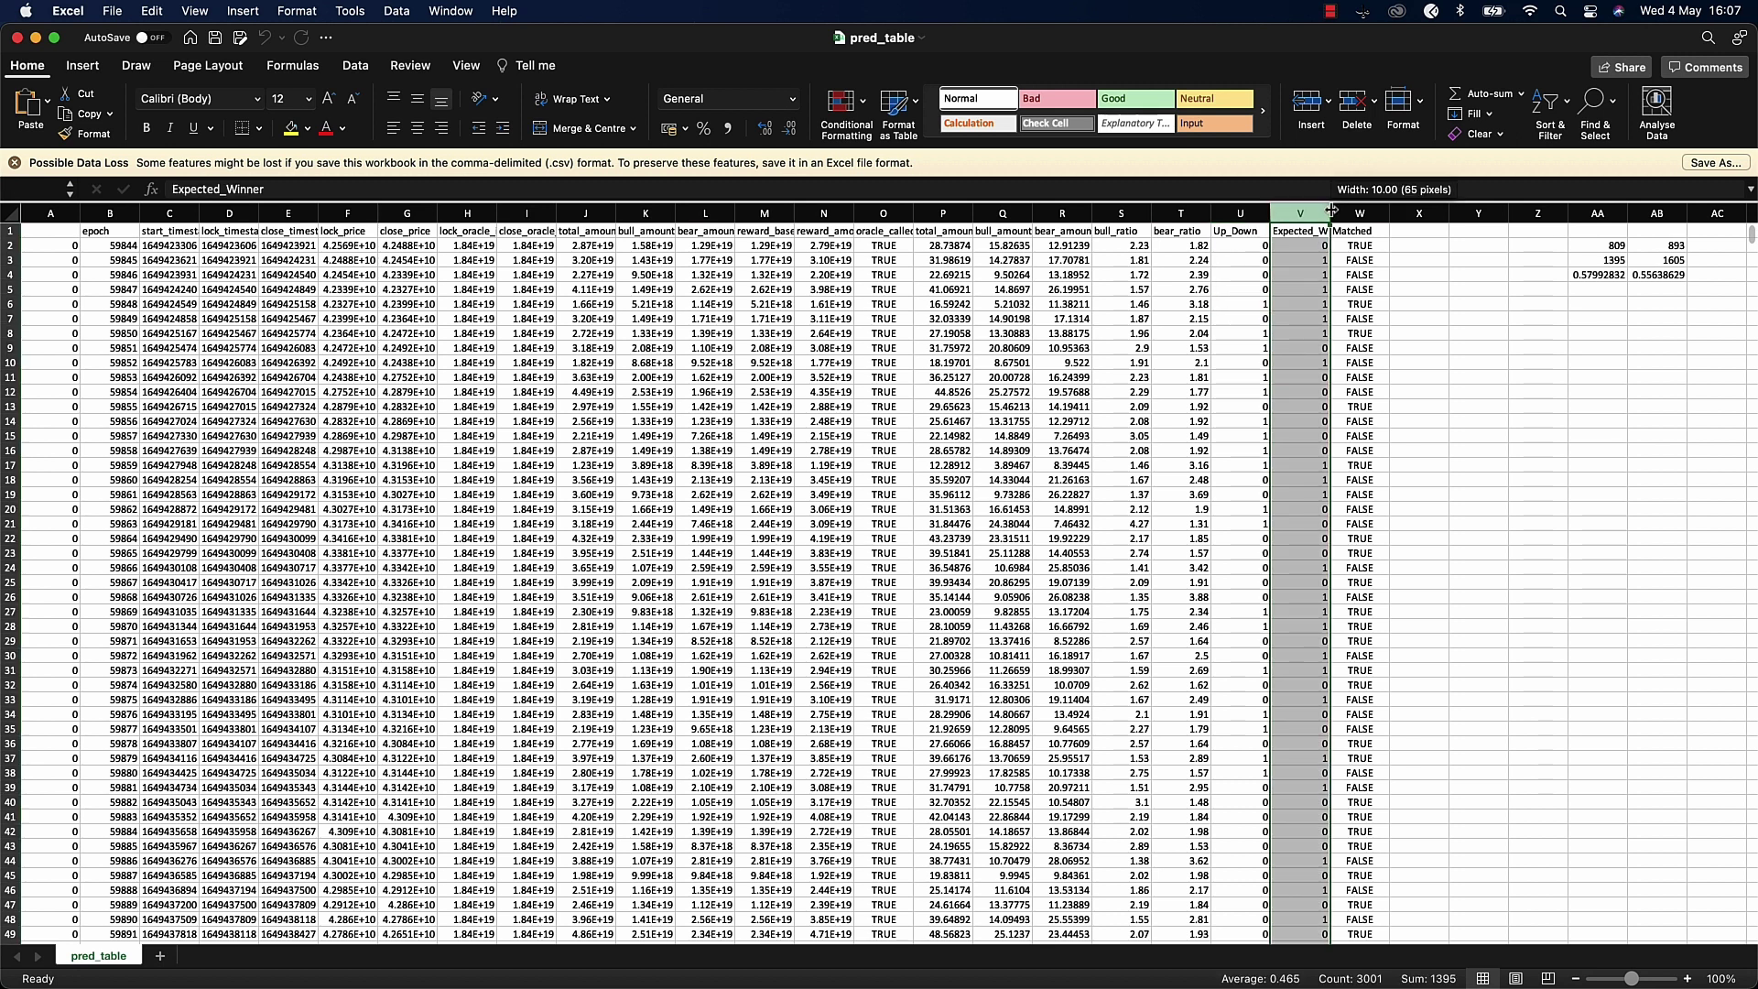
double_click(1330, 212)
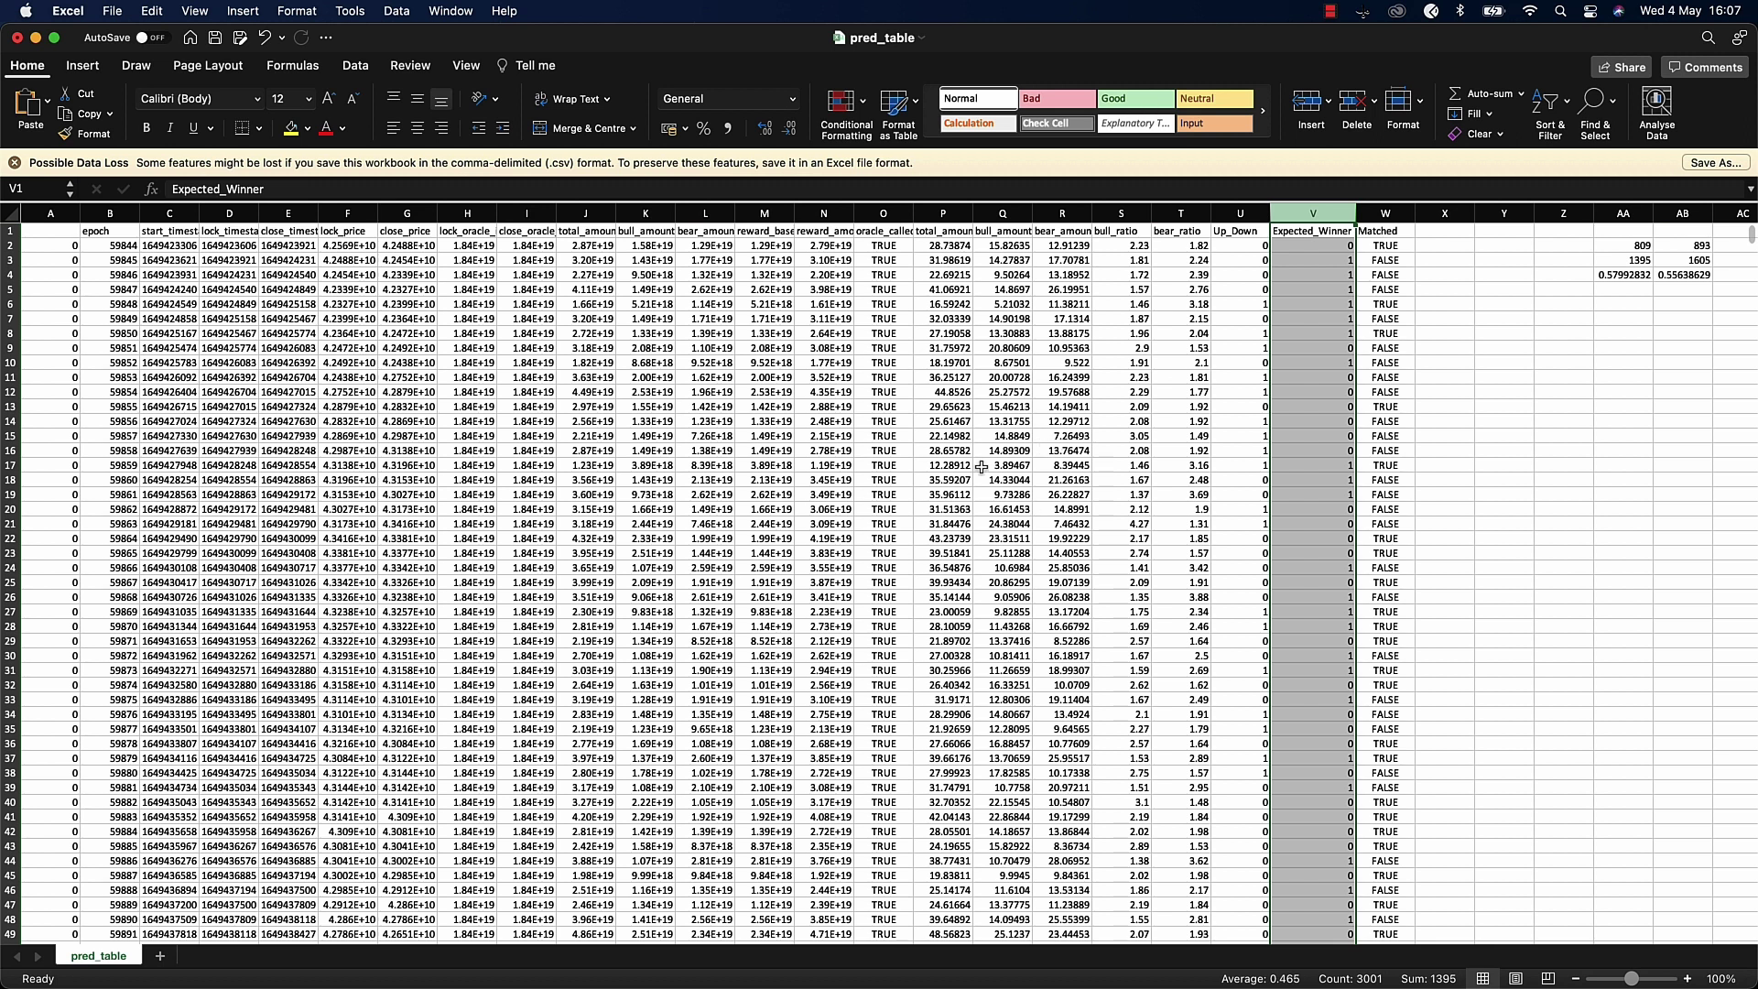
click(1239, 213)
click(1330, 218)
- Delete the empty columns X and Y so the summary counts shift into Y:Z
drag(1445, 212, 1518, 203)
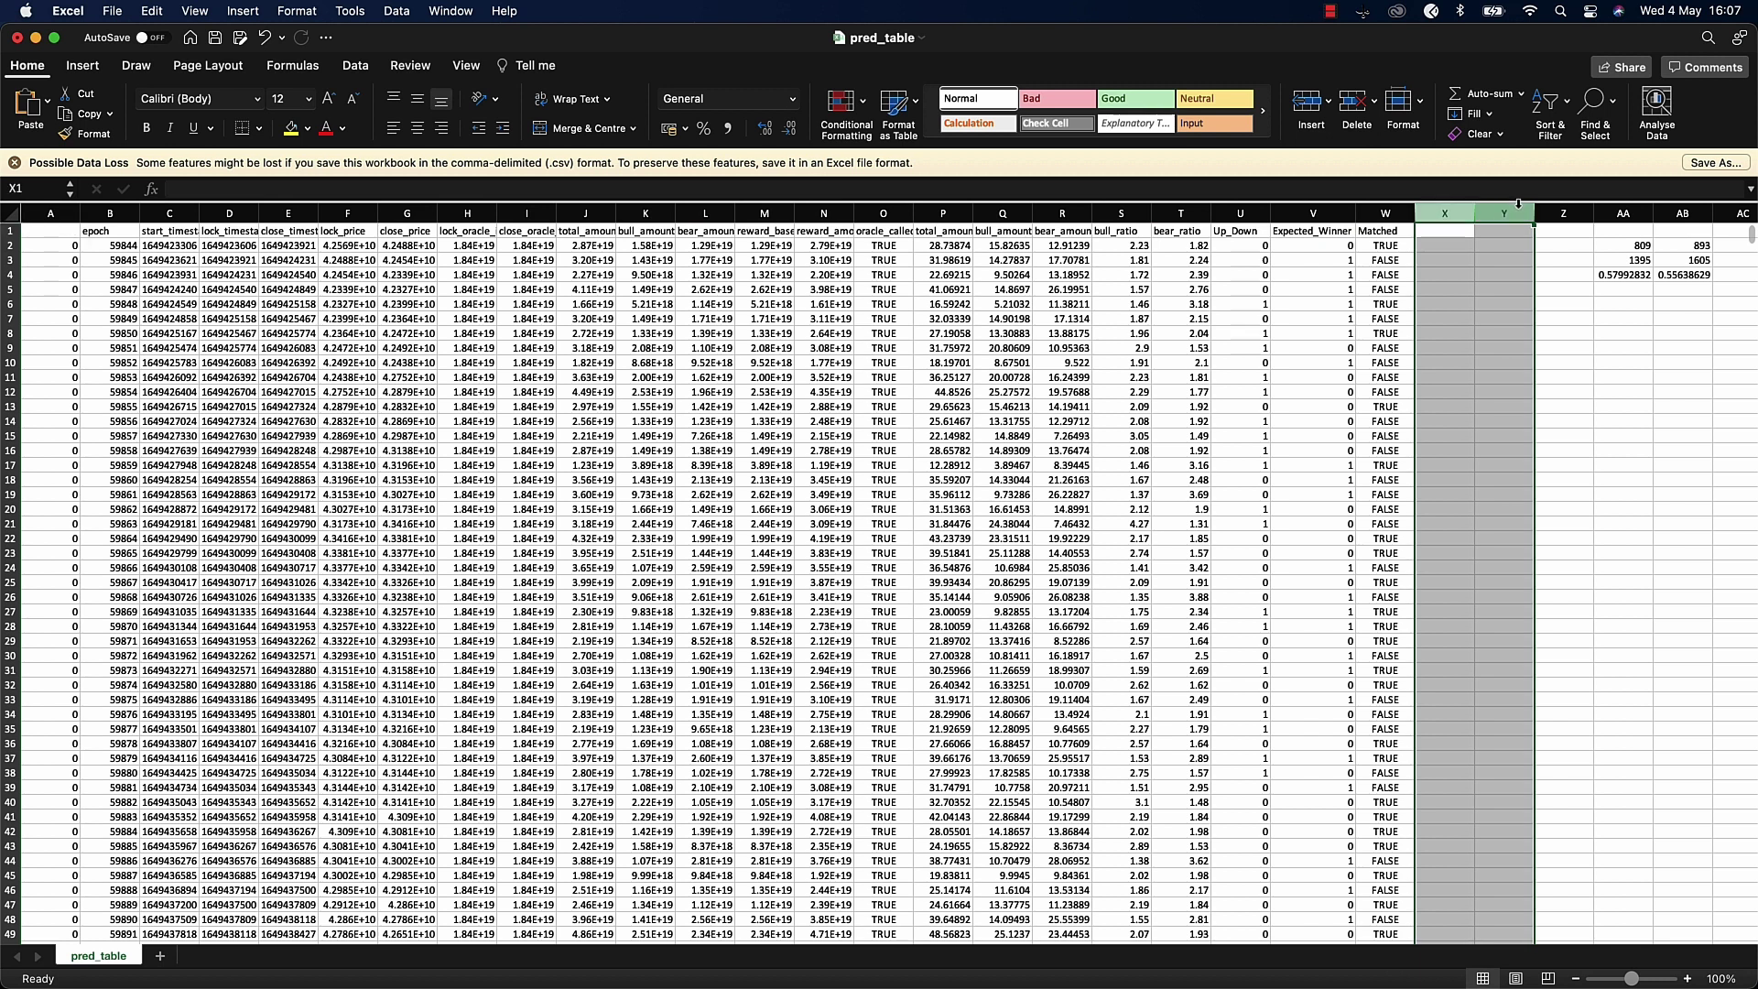
key(super+minus)
click(1621, 247)
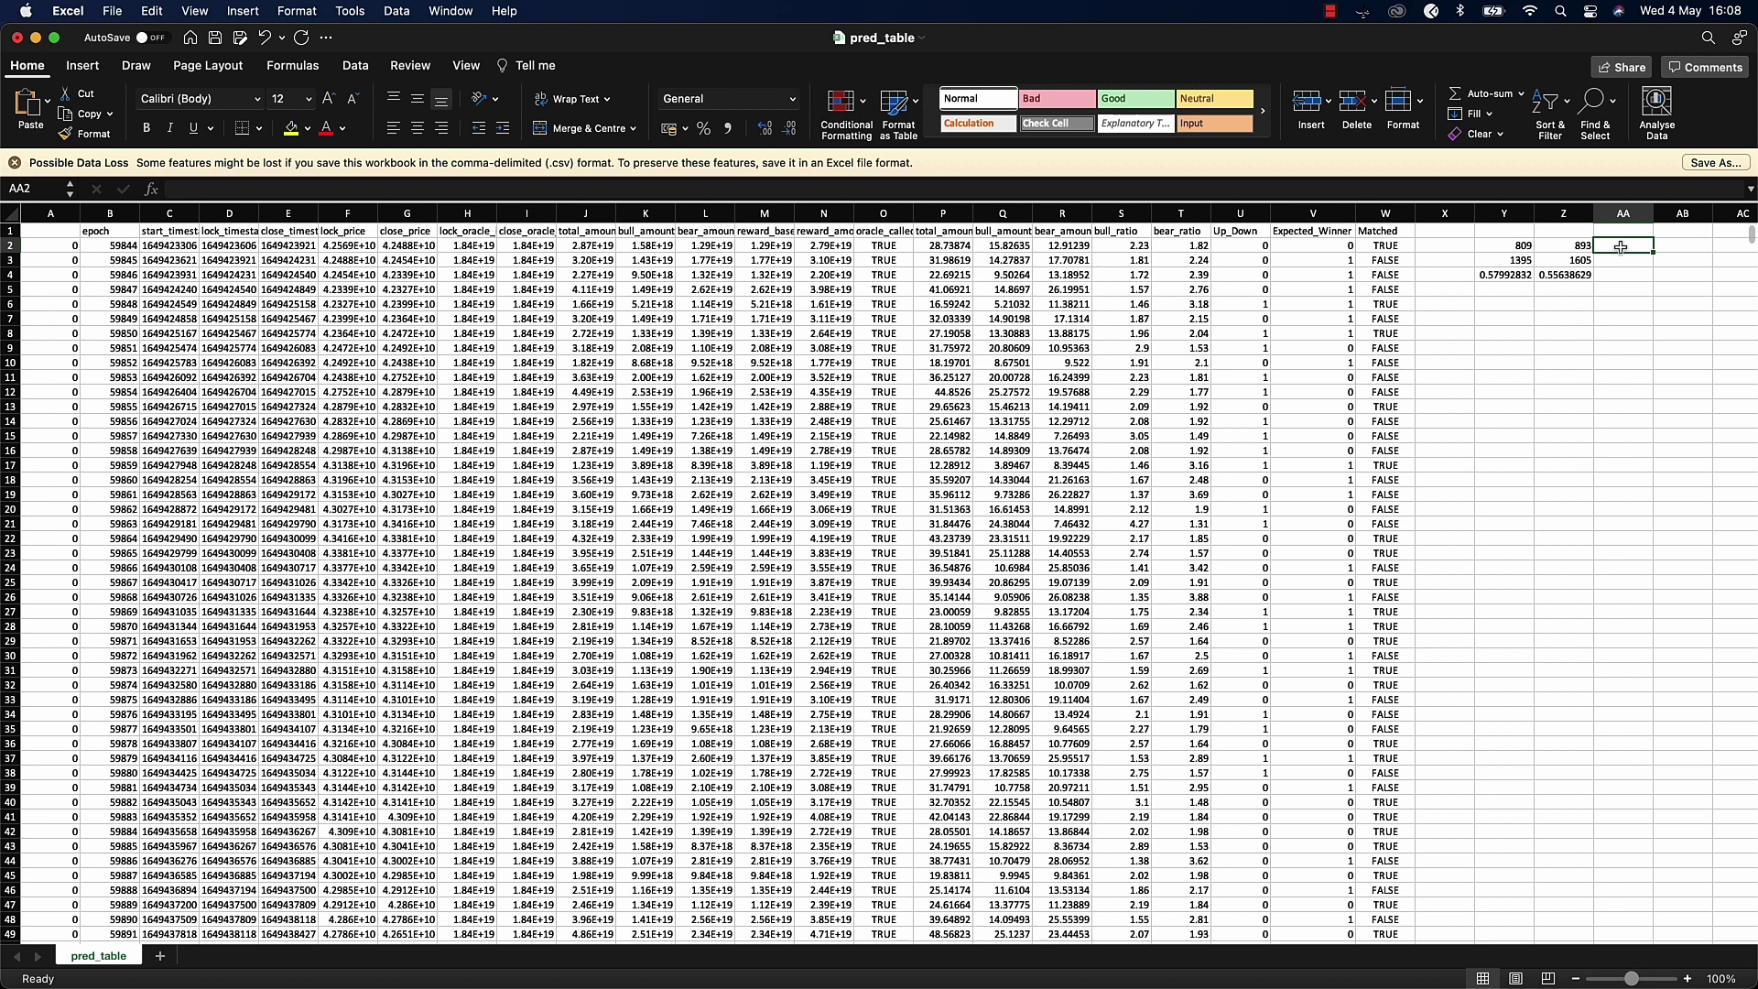
- Try a =Z2/Z4 ratio formula in AA2, then delete it
text(=)
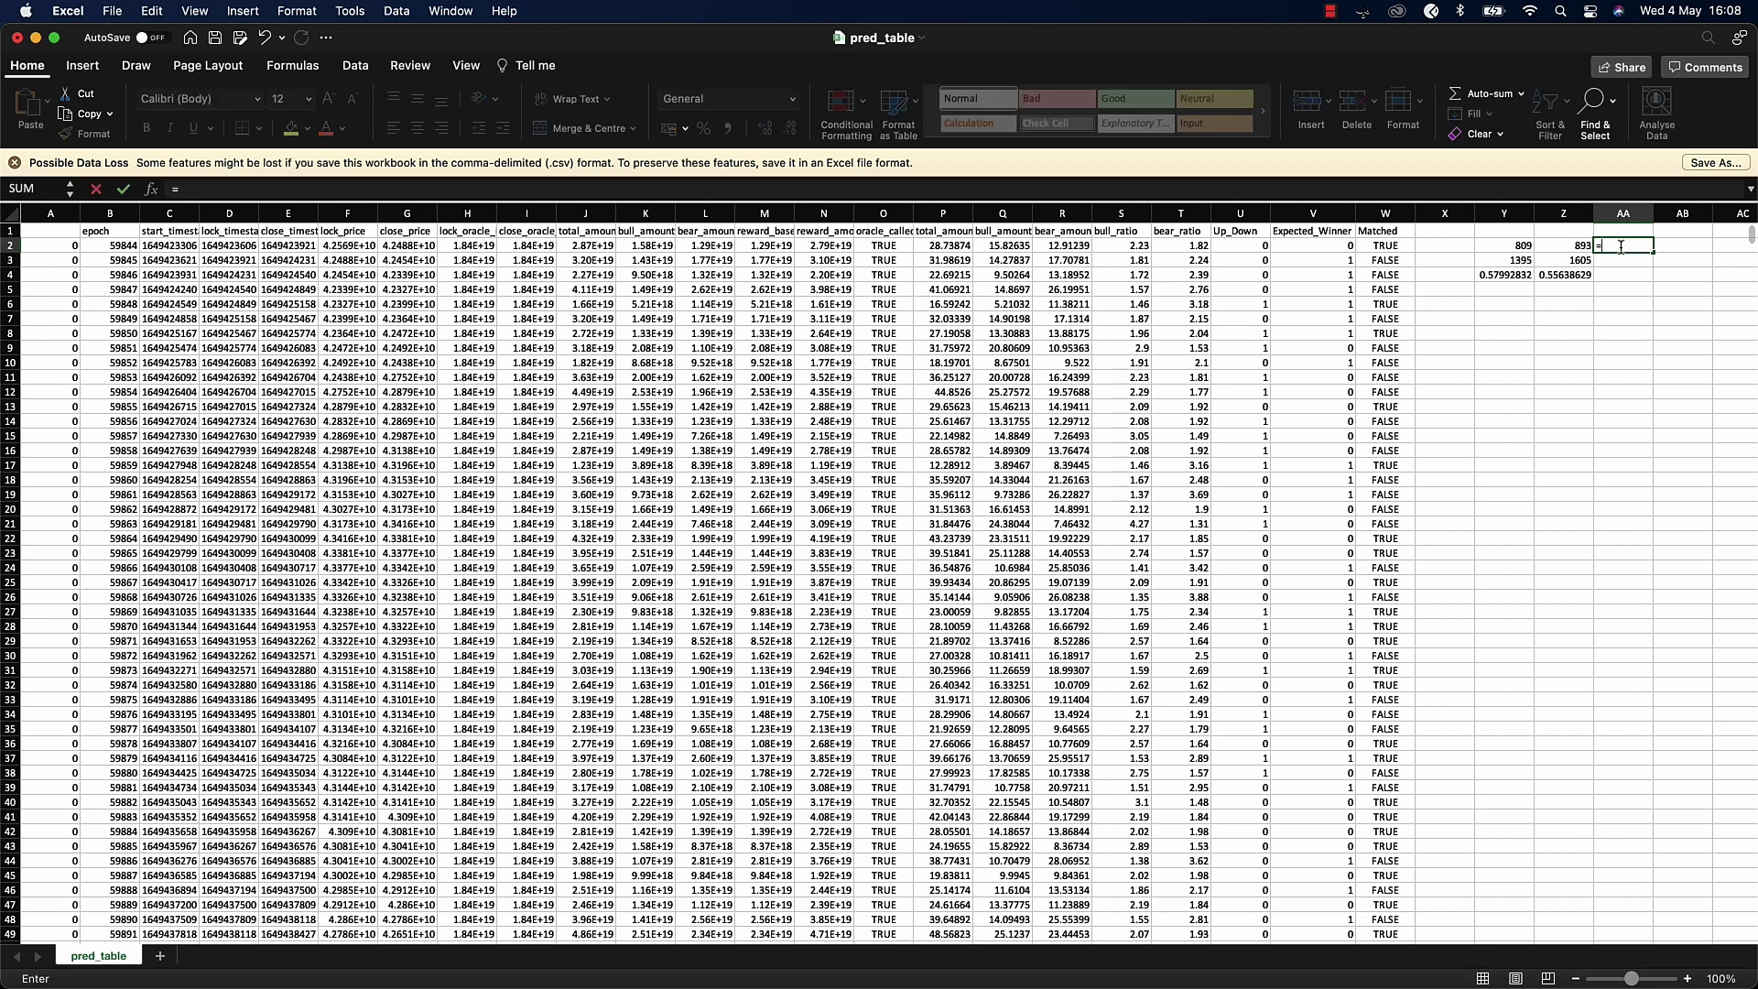
key(Left)
text(/)
key(Down)
key(Down)
key(Left)
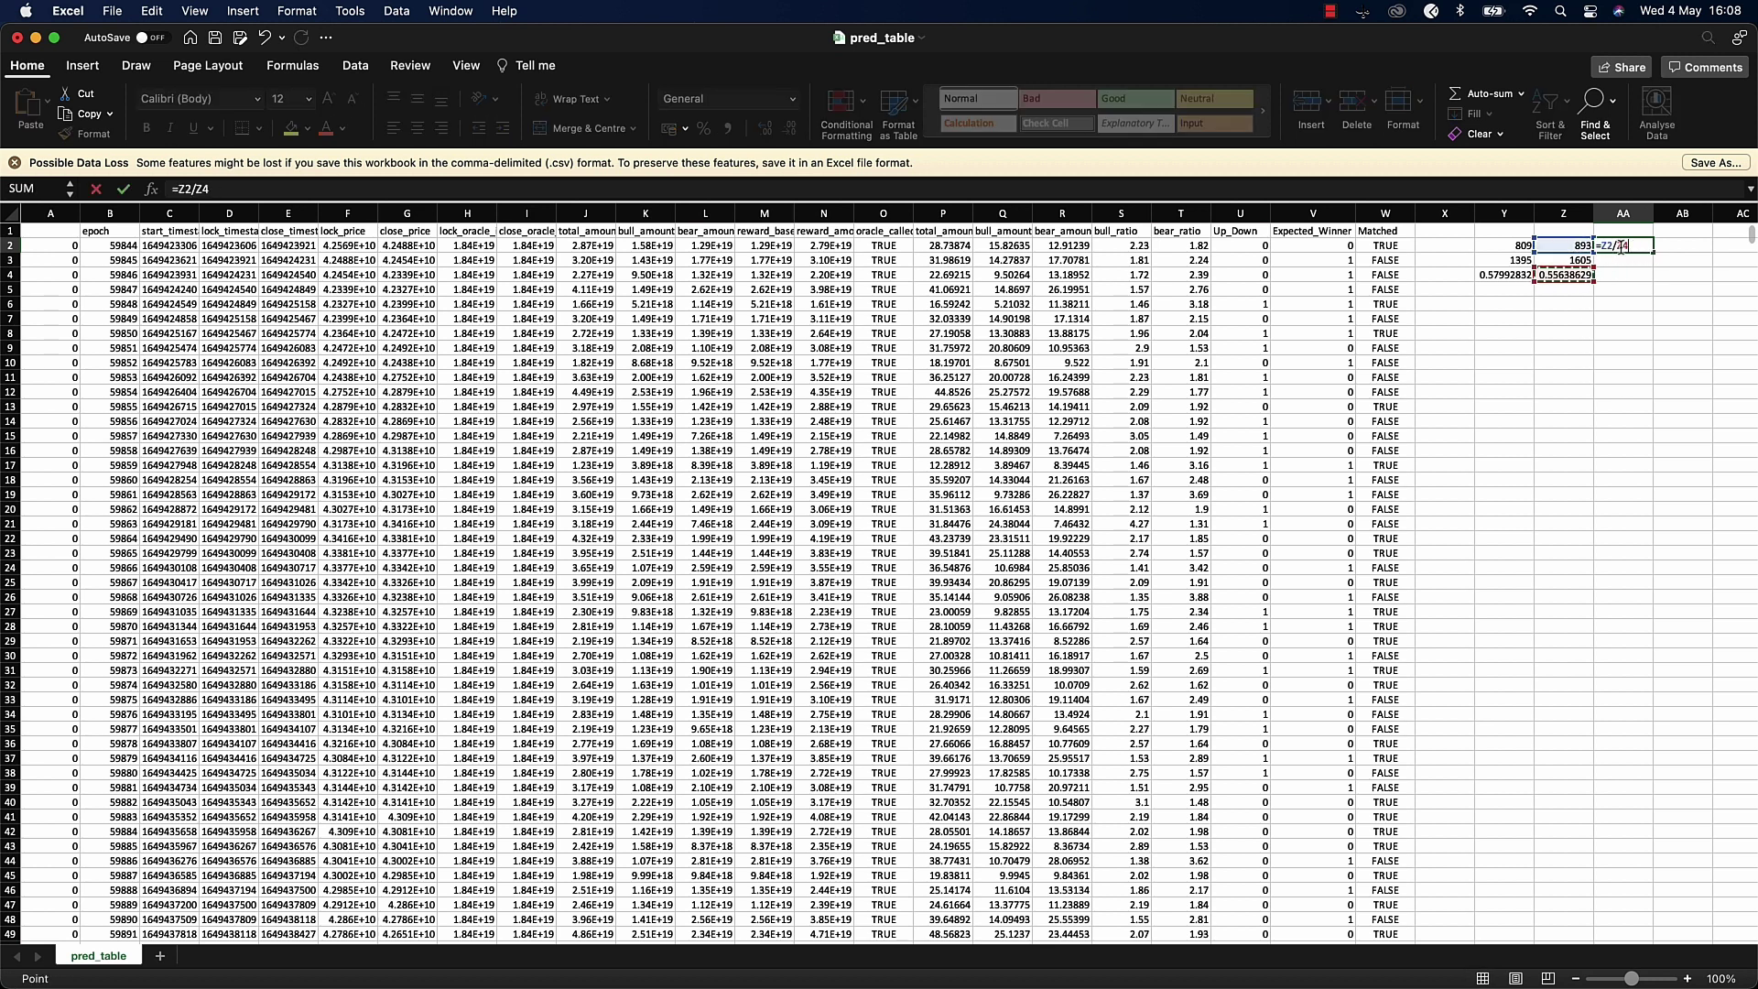
key(Return)
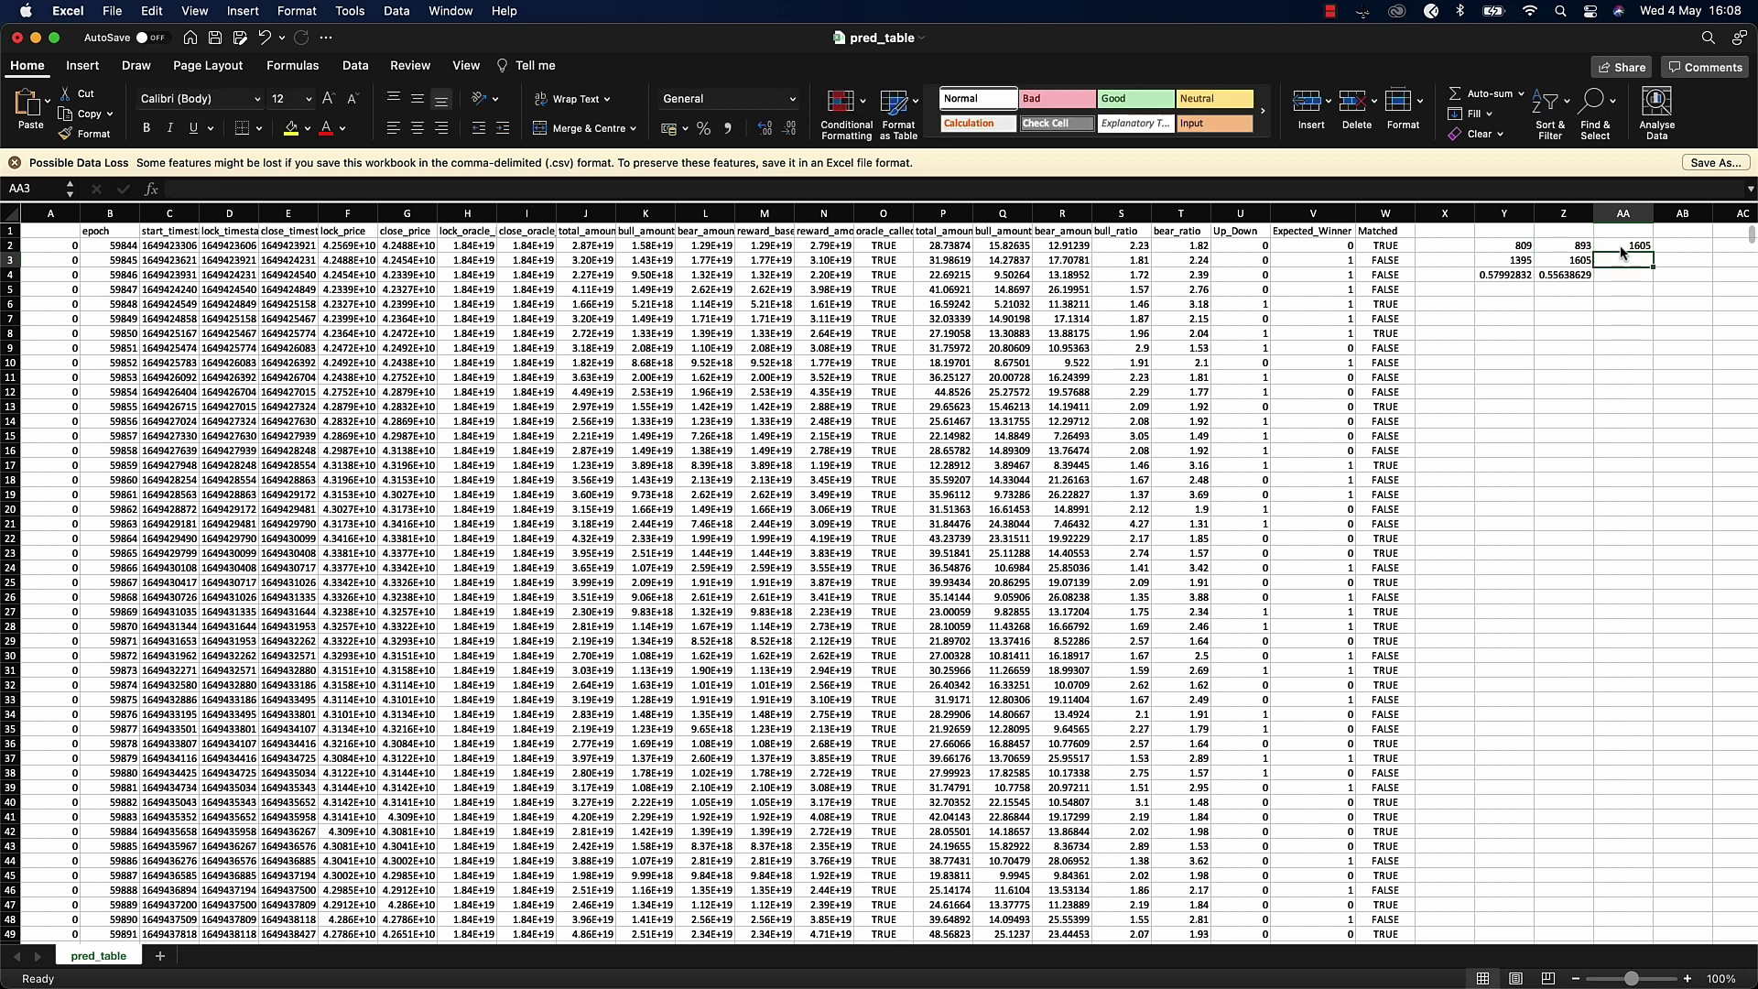
click(1621, 248)
key(Delete)
key(Left)
key(Down)
key(Down)
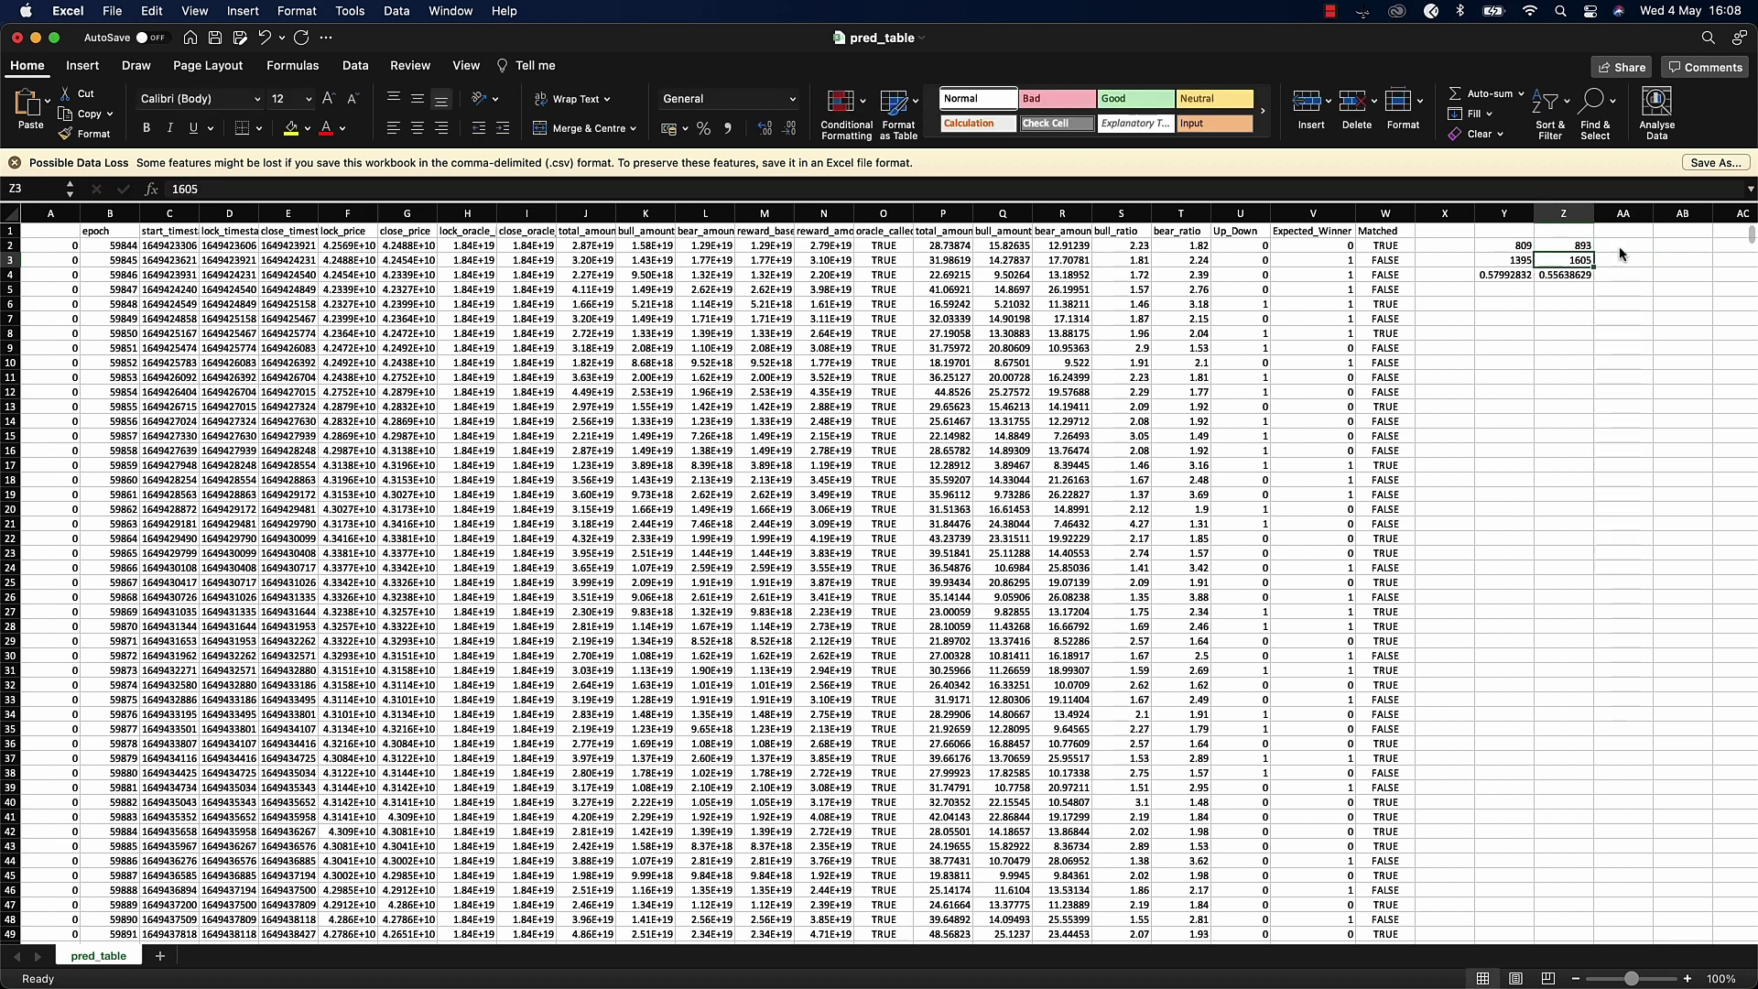
key(Left)
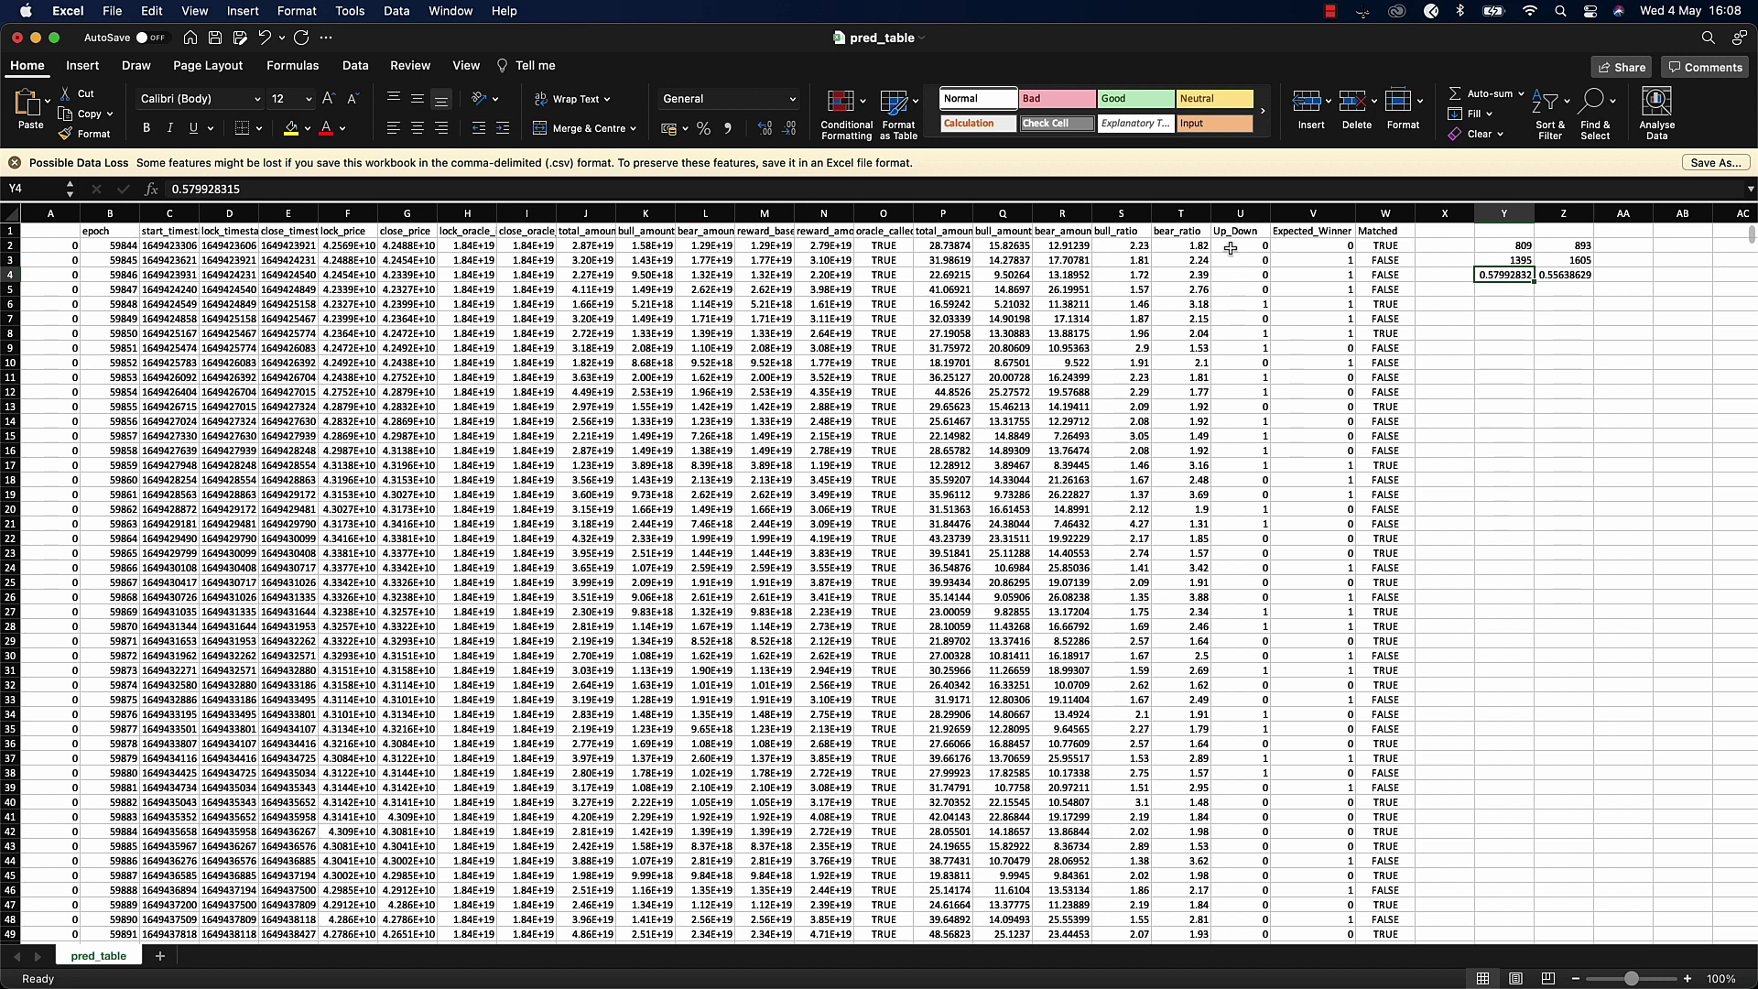
- Inspect the bull_ratio values in S3 and S2 without editing, then bring up PancakeSwap
click(1127, 213)
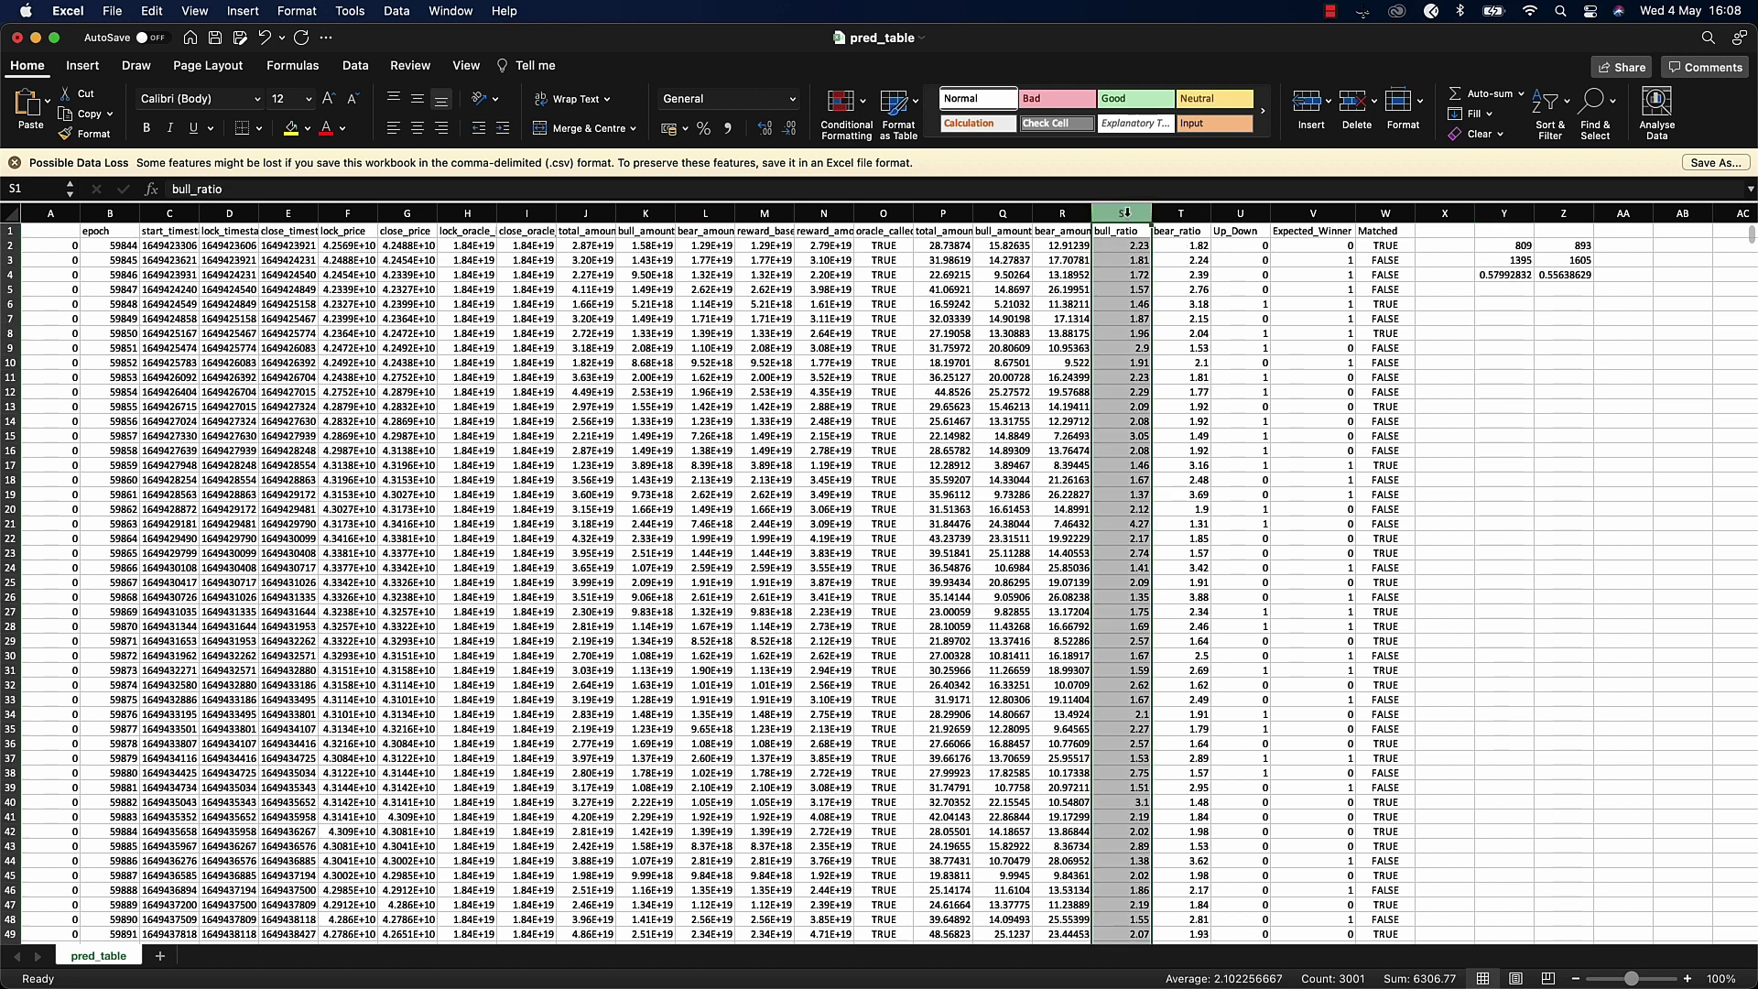
double_click(1120, 265)
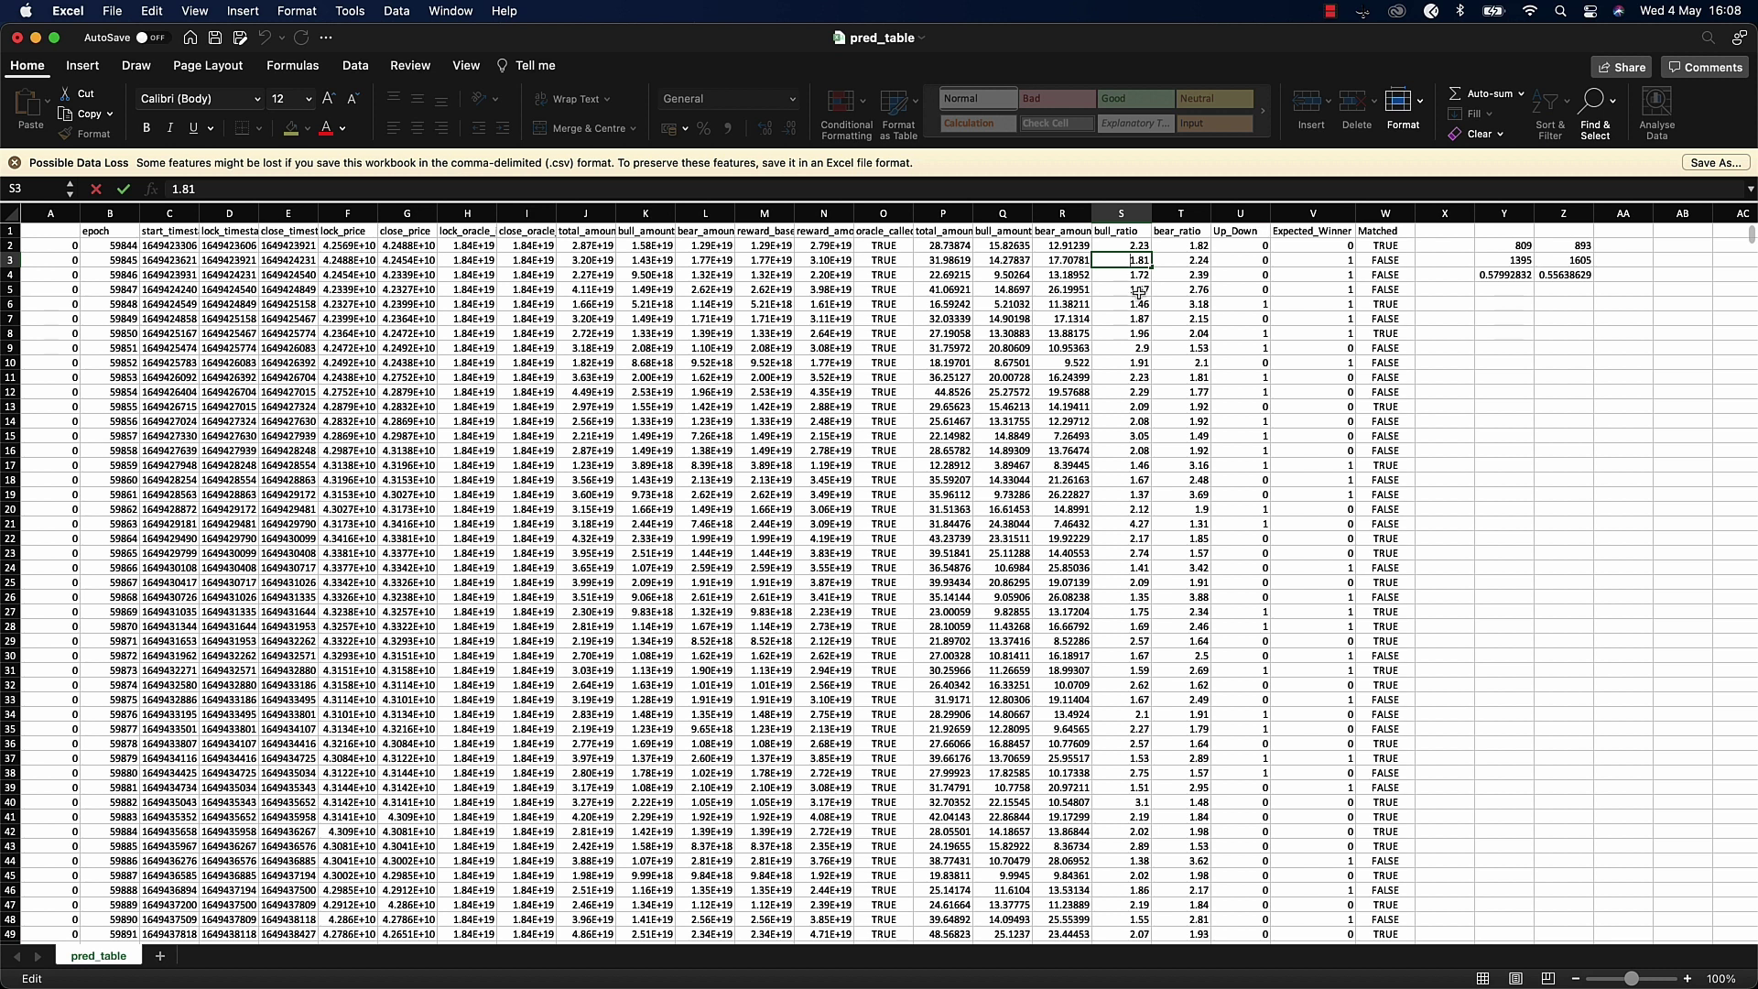
double_click(1119, 245)
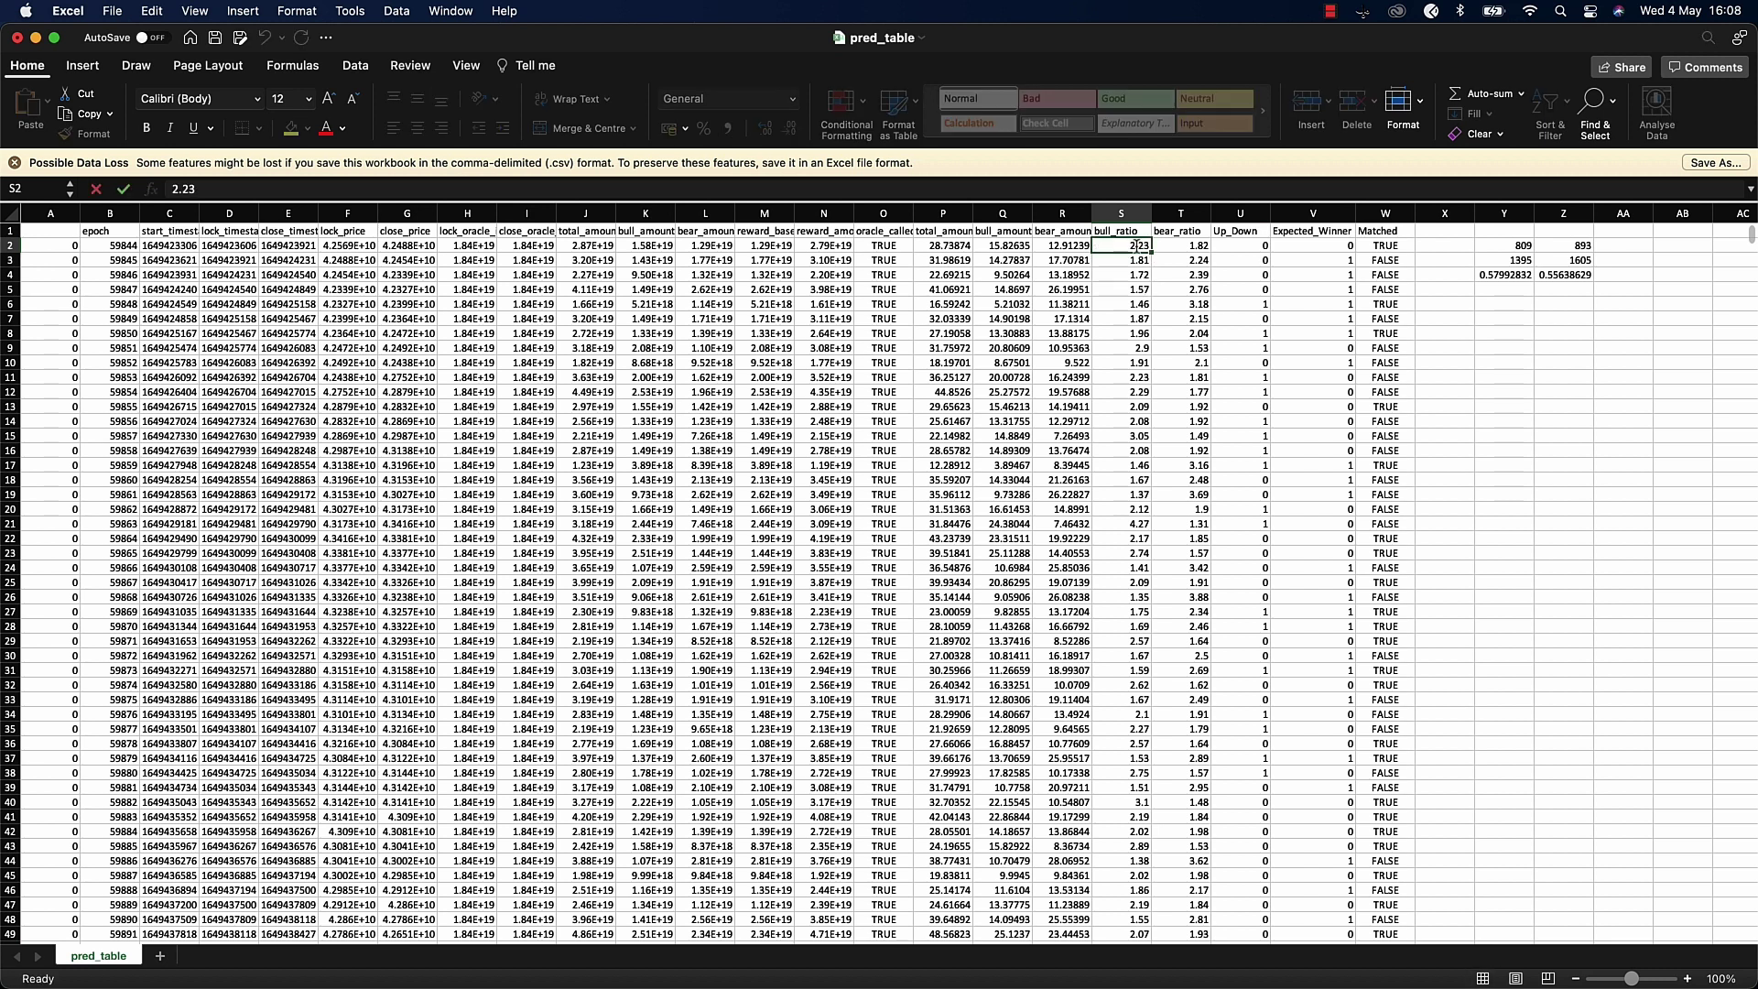
key(Escape)
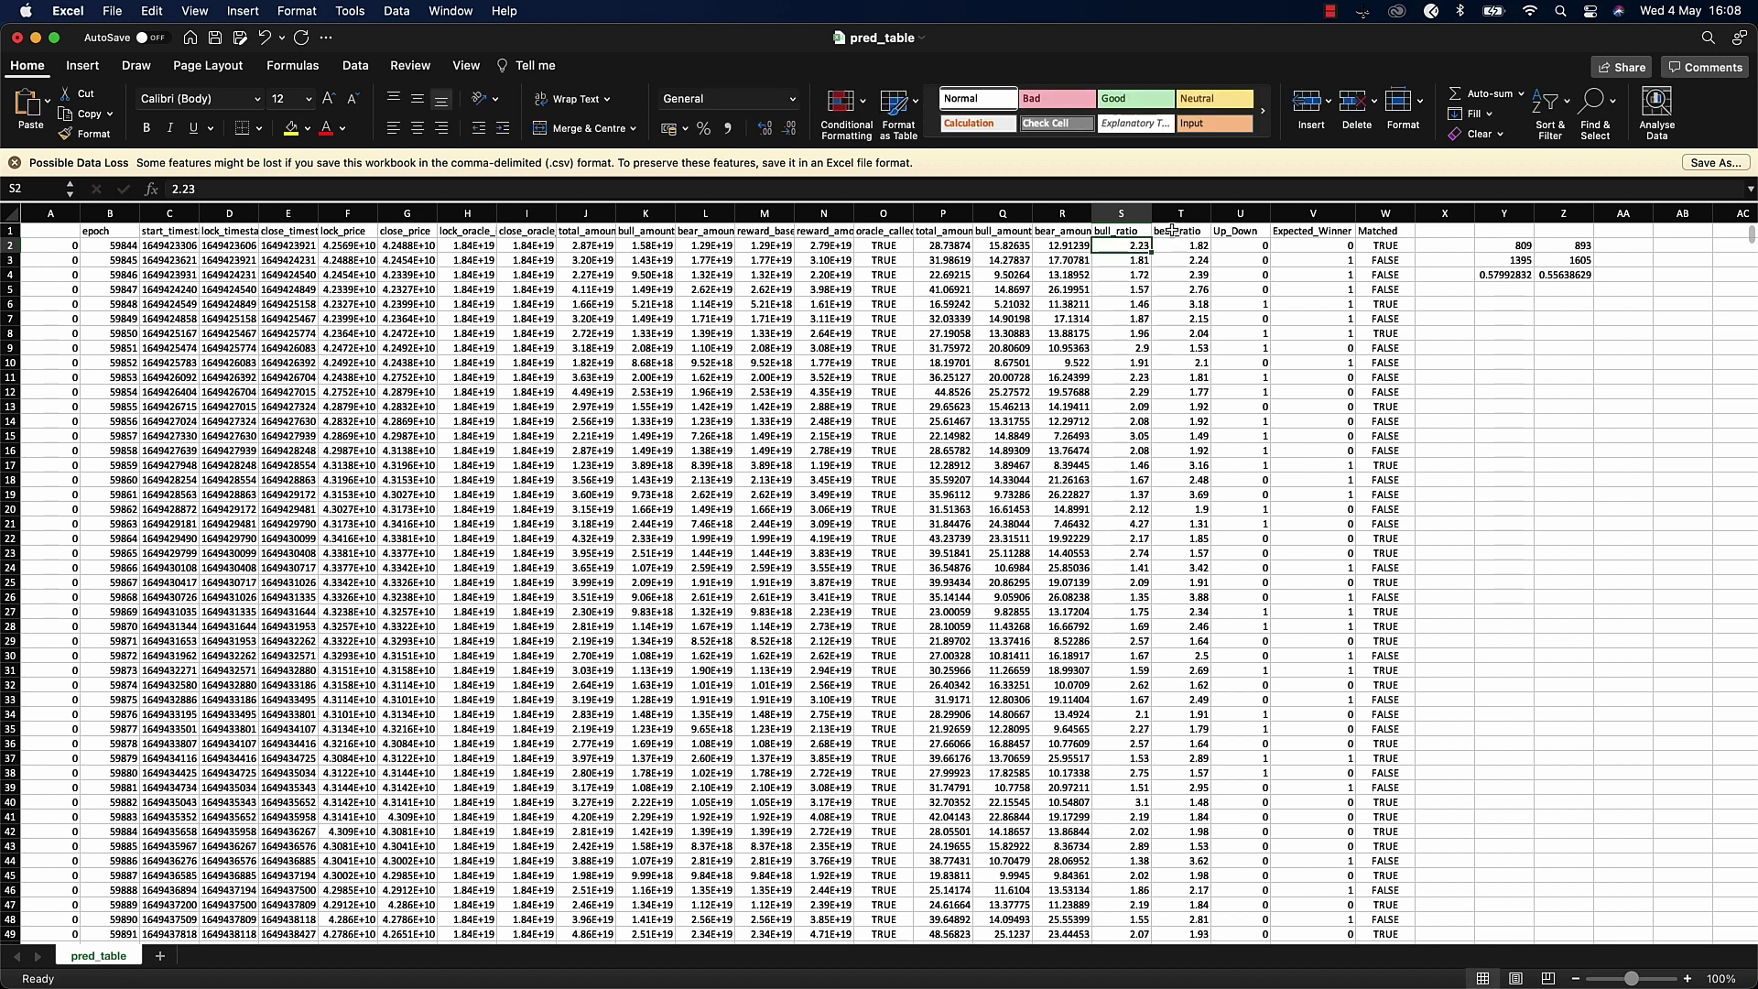
double_click(1122, 246)
key(Escape)
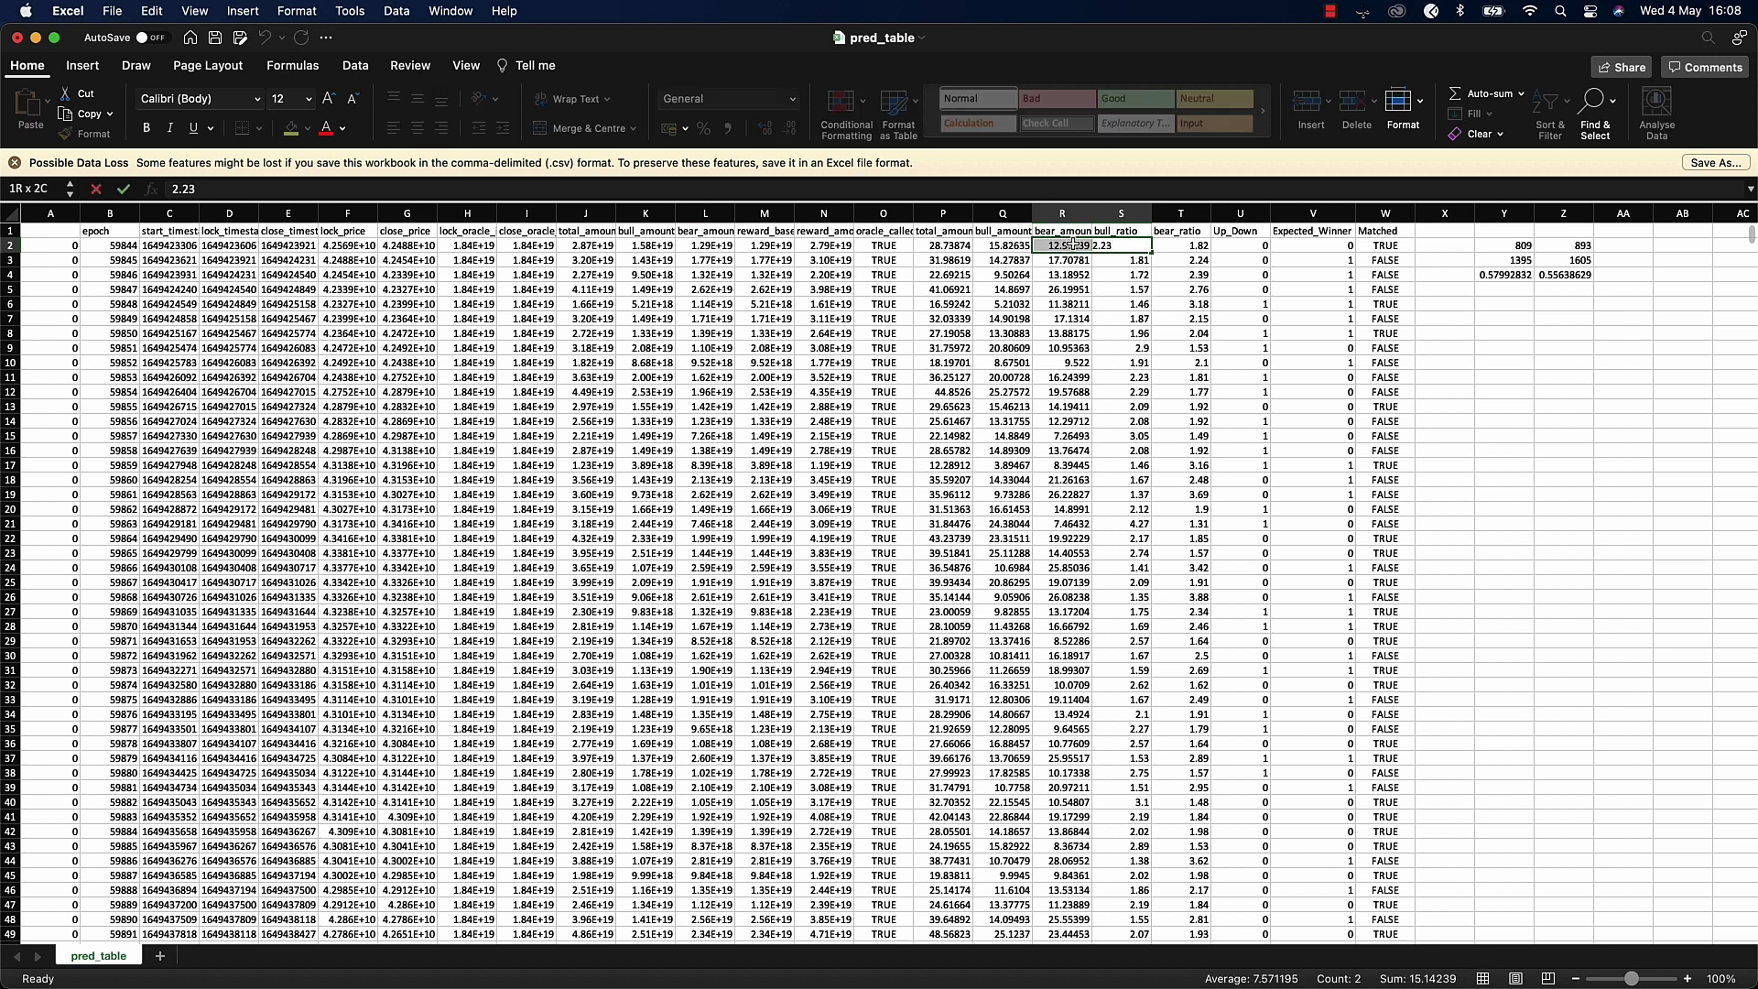
double_click(1123, 247)
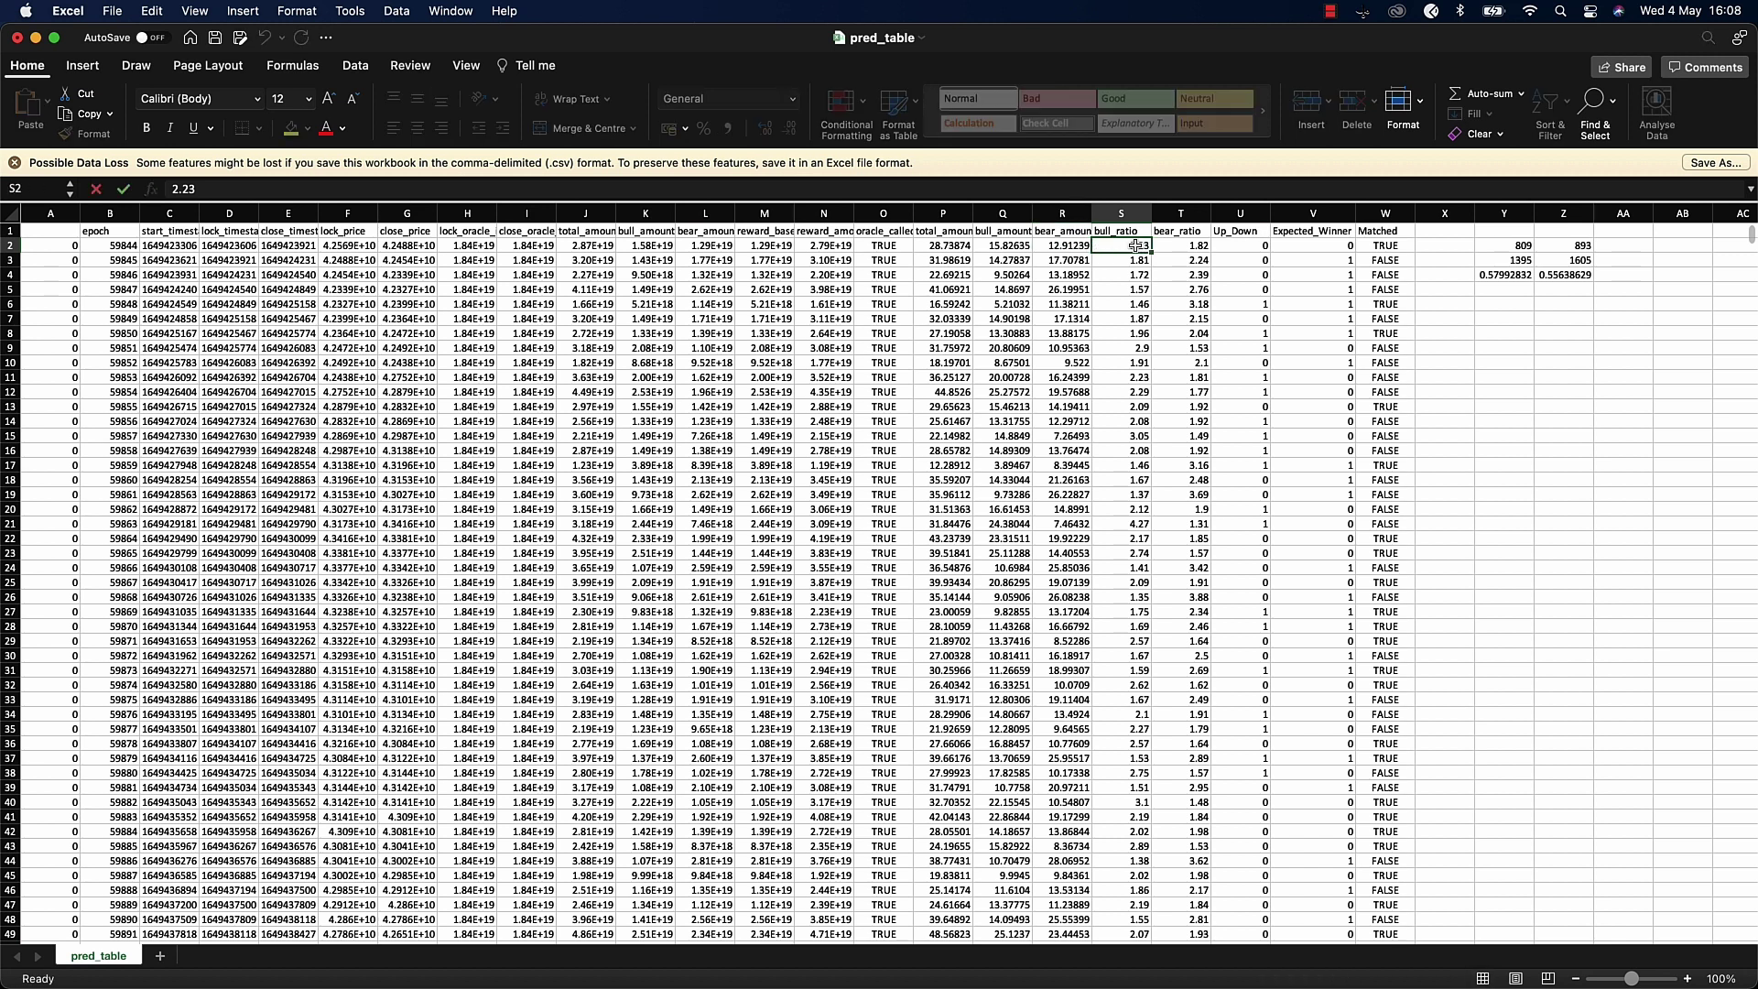
key(Escape)
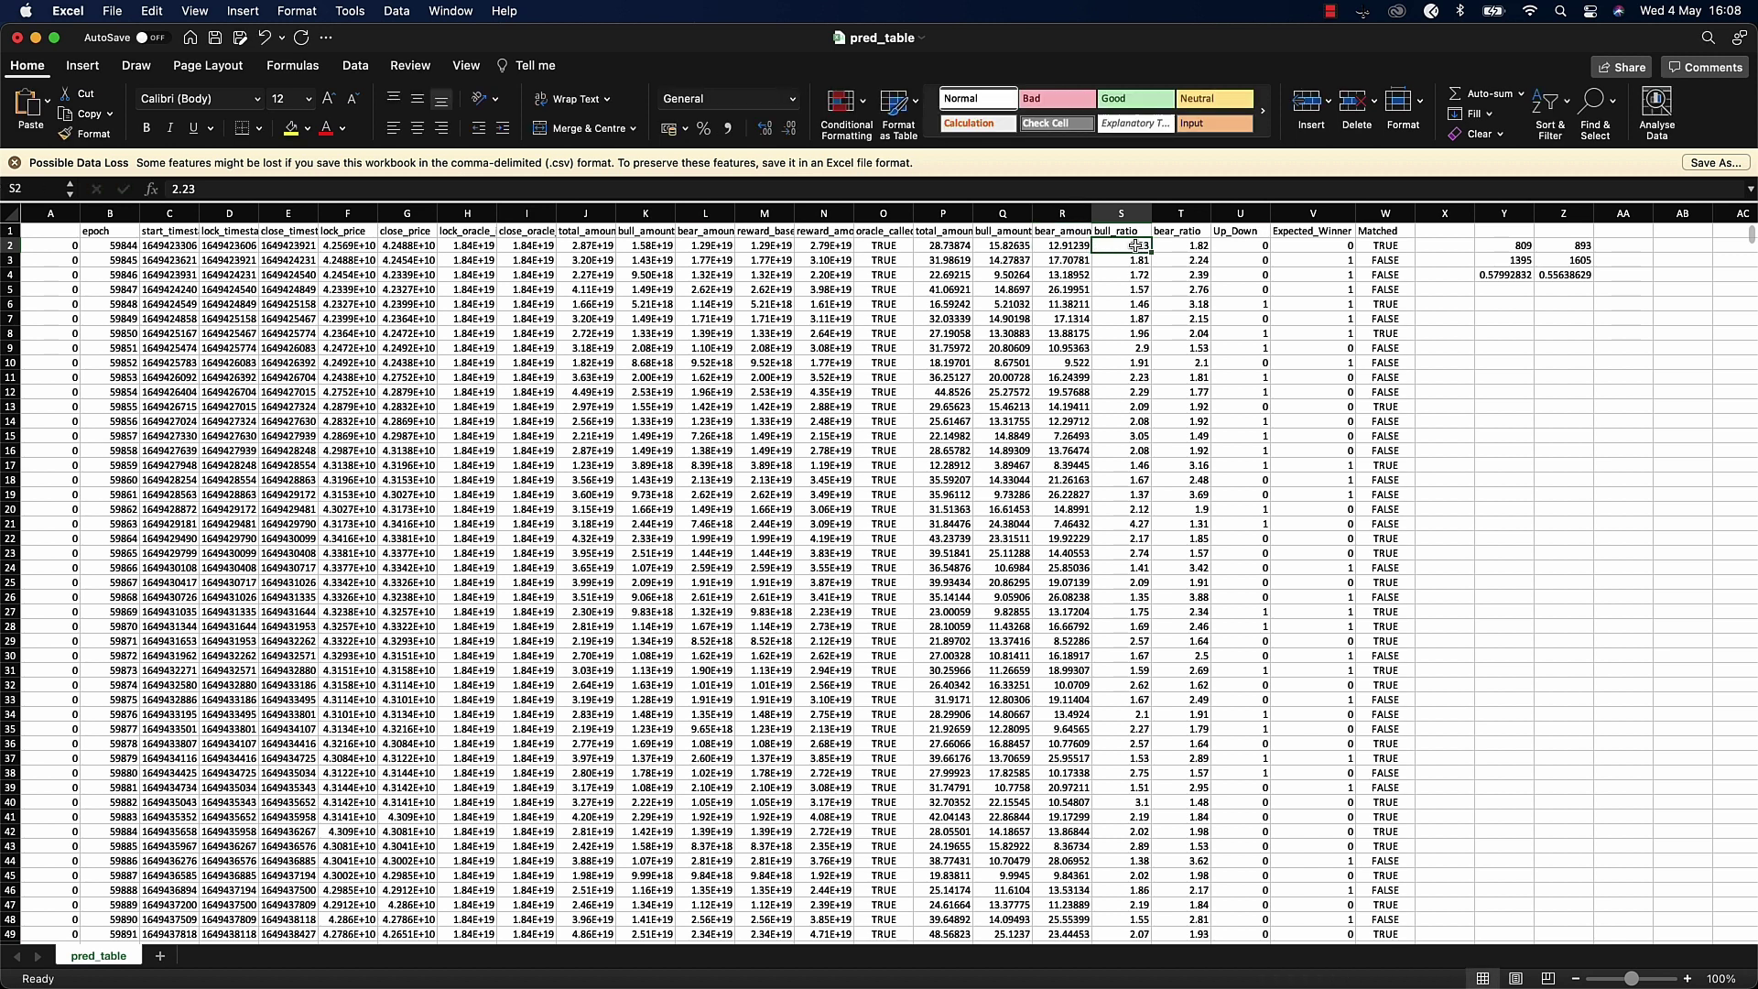
click(1182, 214)
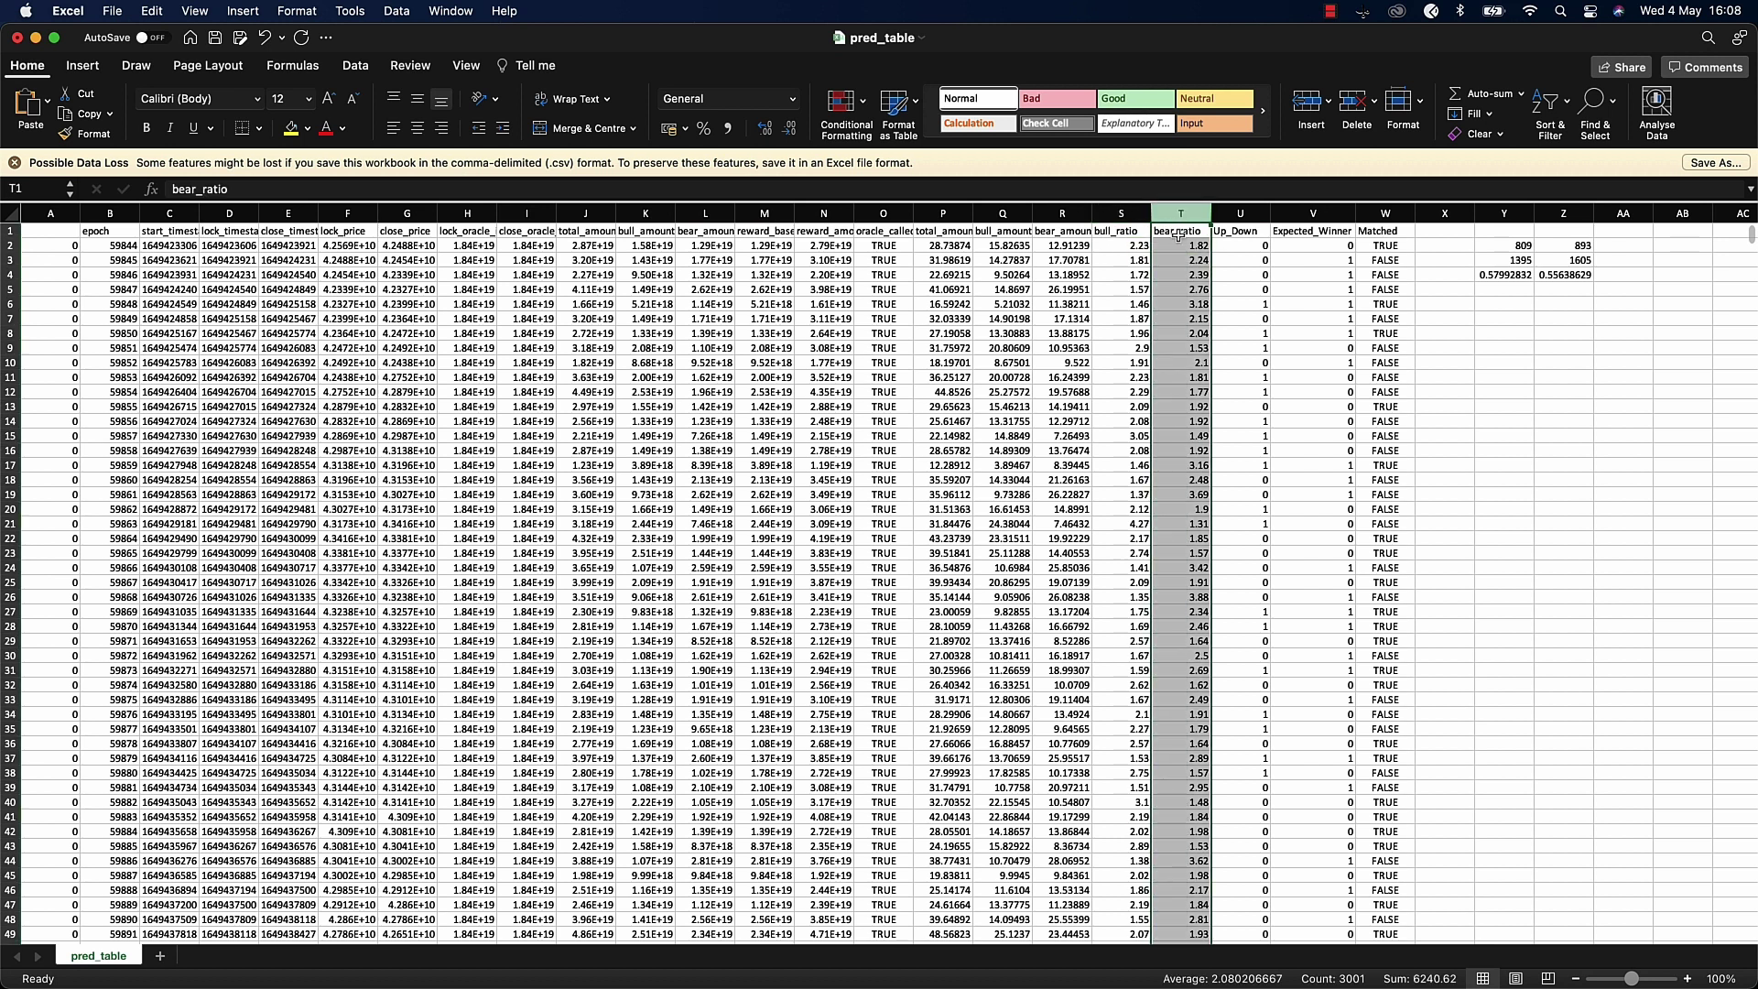
click(602, 959)
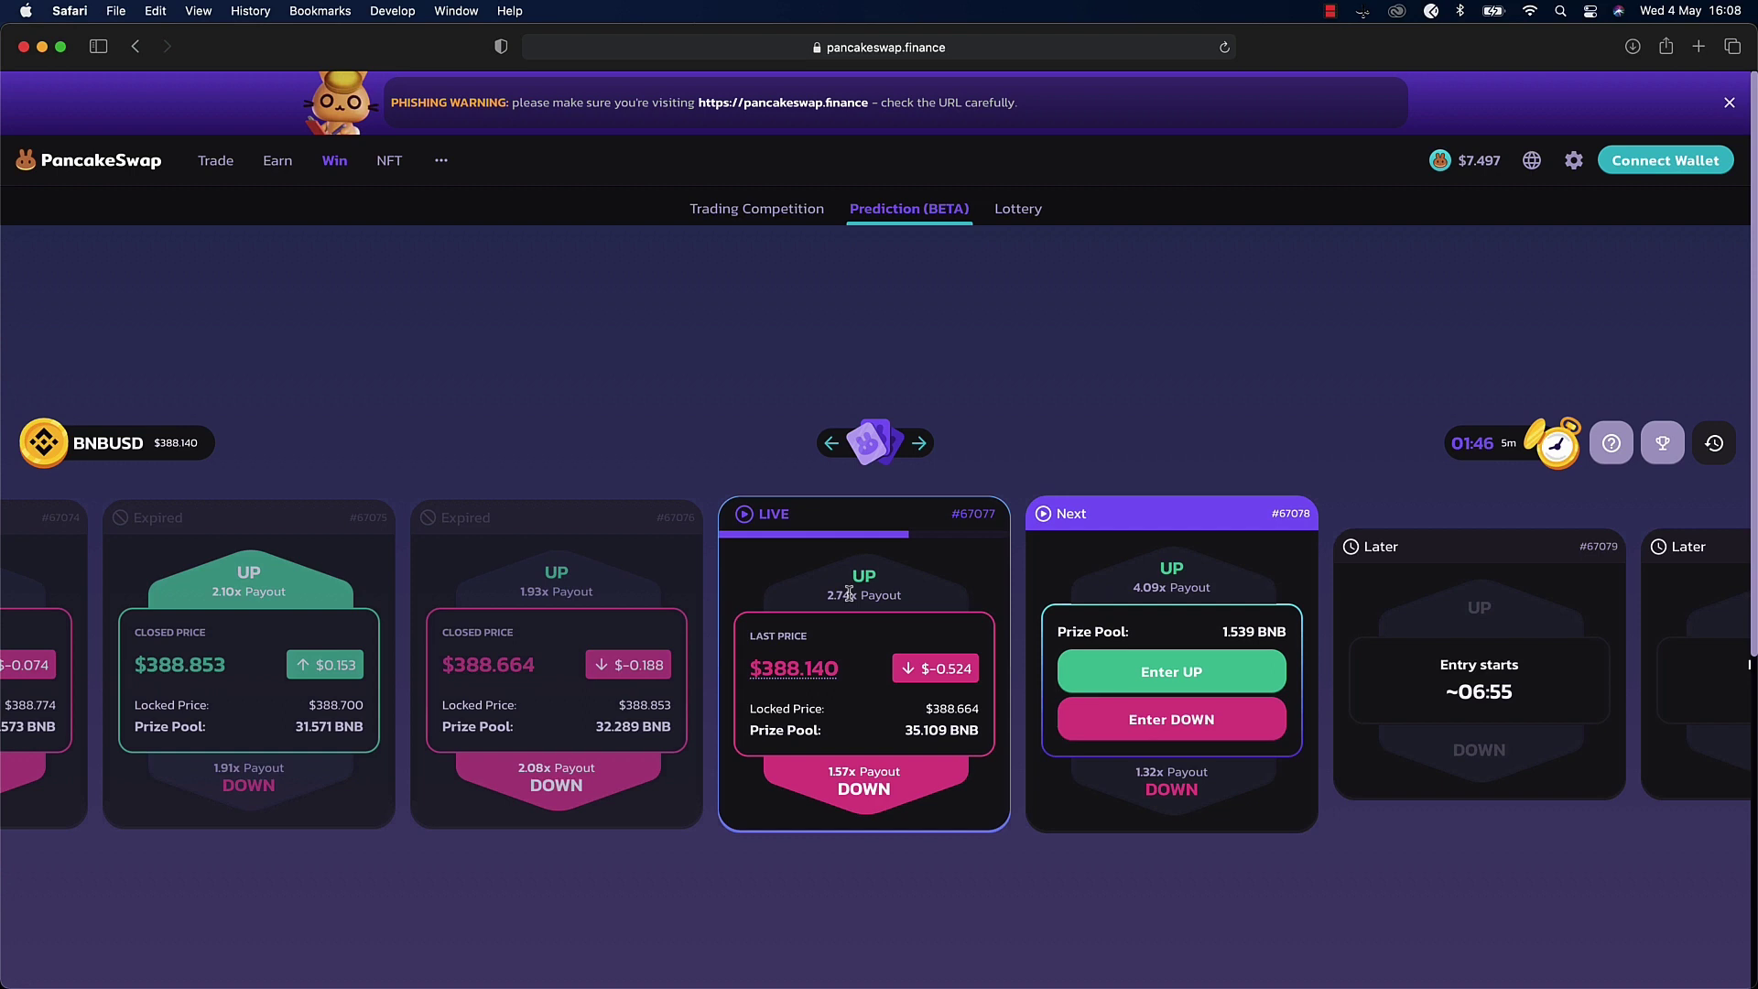
- Slide the round cards to centre round 67078, then return to the pred_table workbook
mouse_move(840, 595)
mouse_down()
mouse_move(604, 596)
mouse_move(830, 612)
mouse_up()
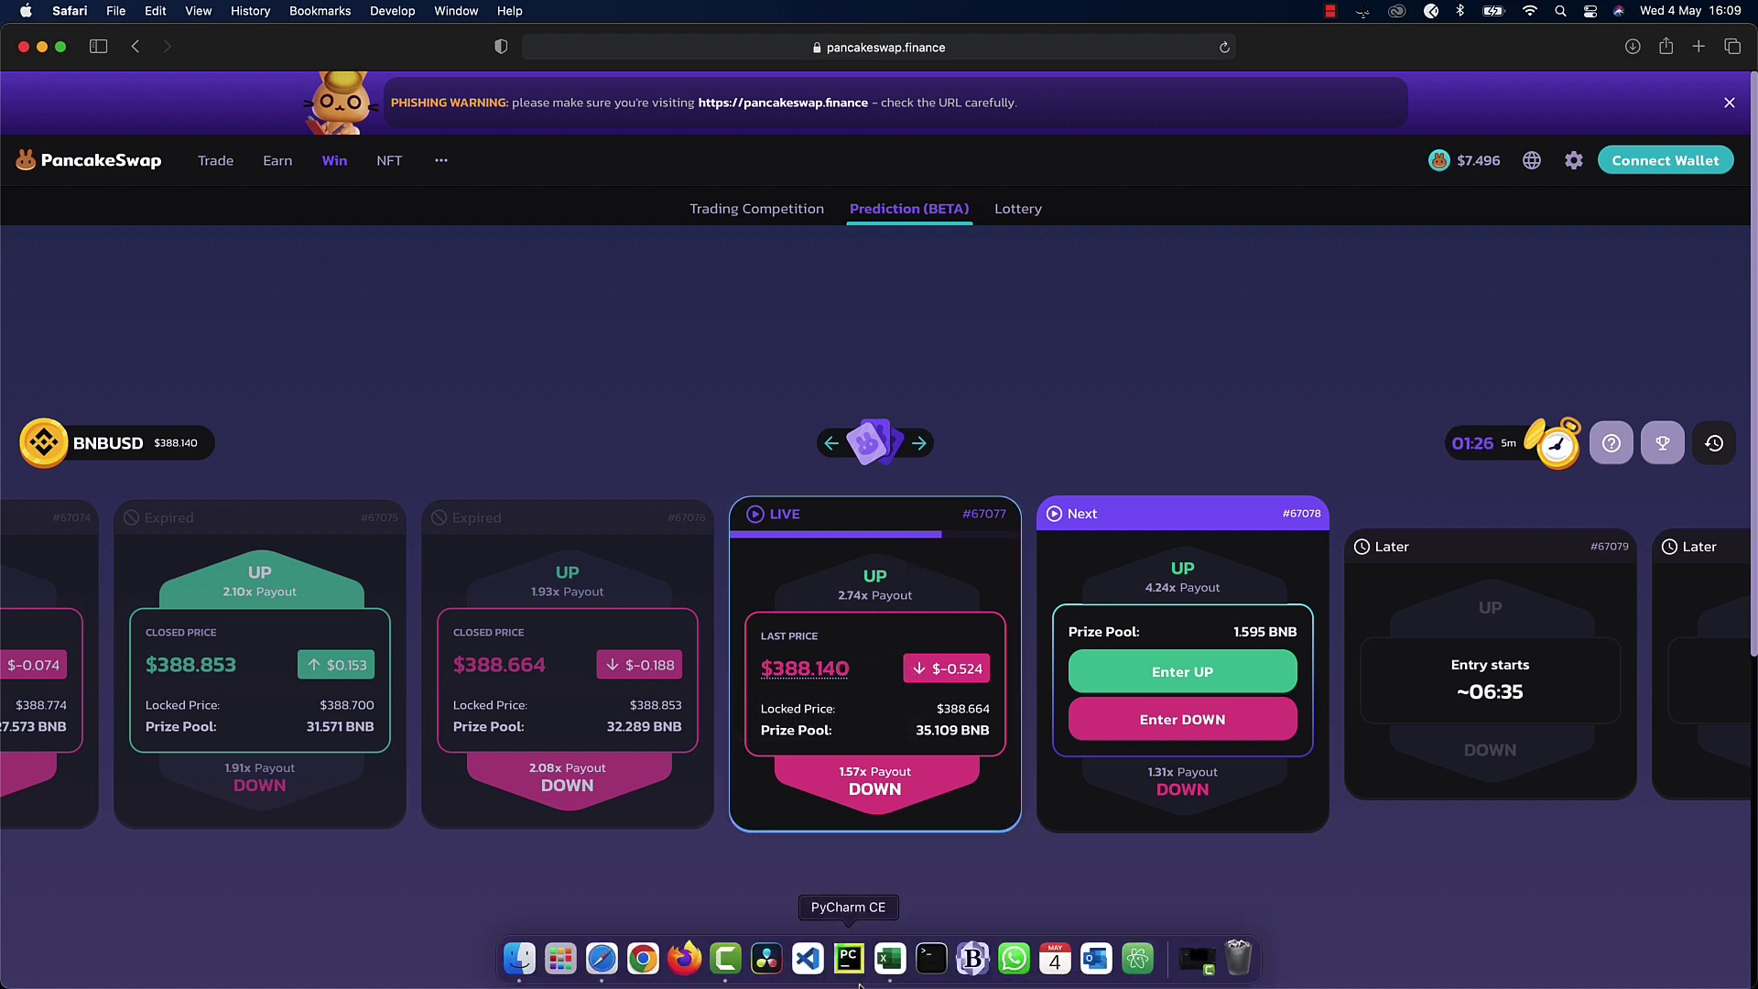
click(889, 973)
- Bring pred_table forward and check the 0.579928315 ratio in Y4
click(1198, 262)
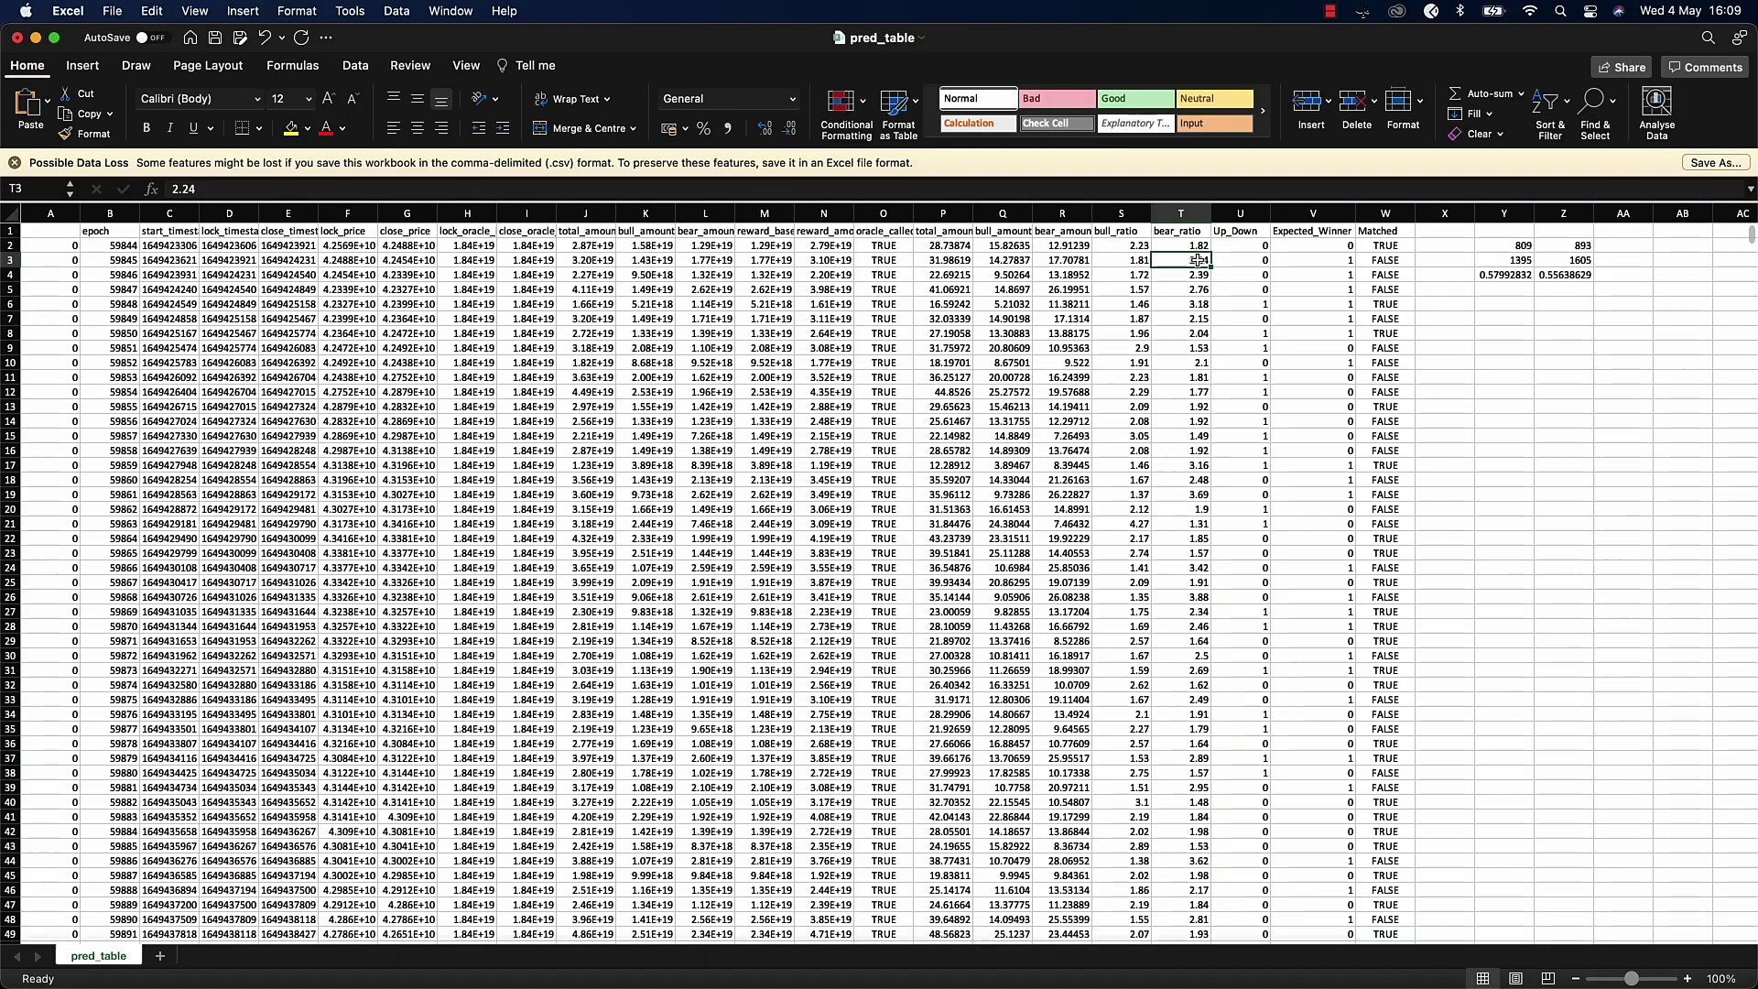
click(1492, 274)
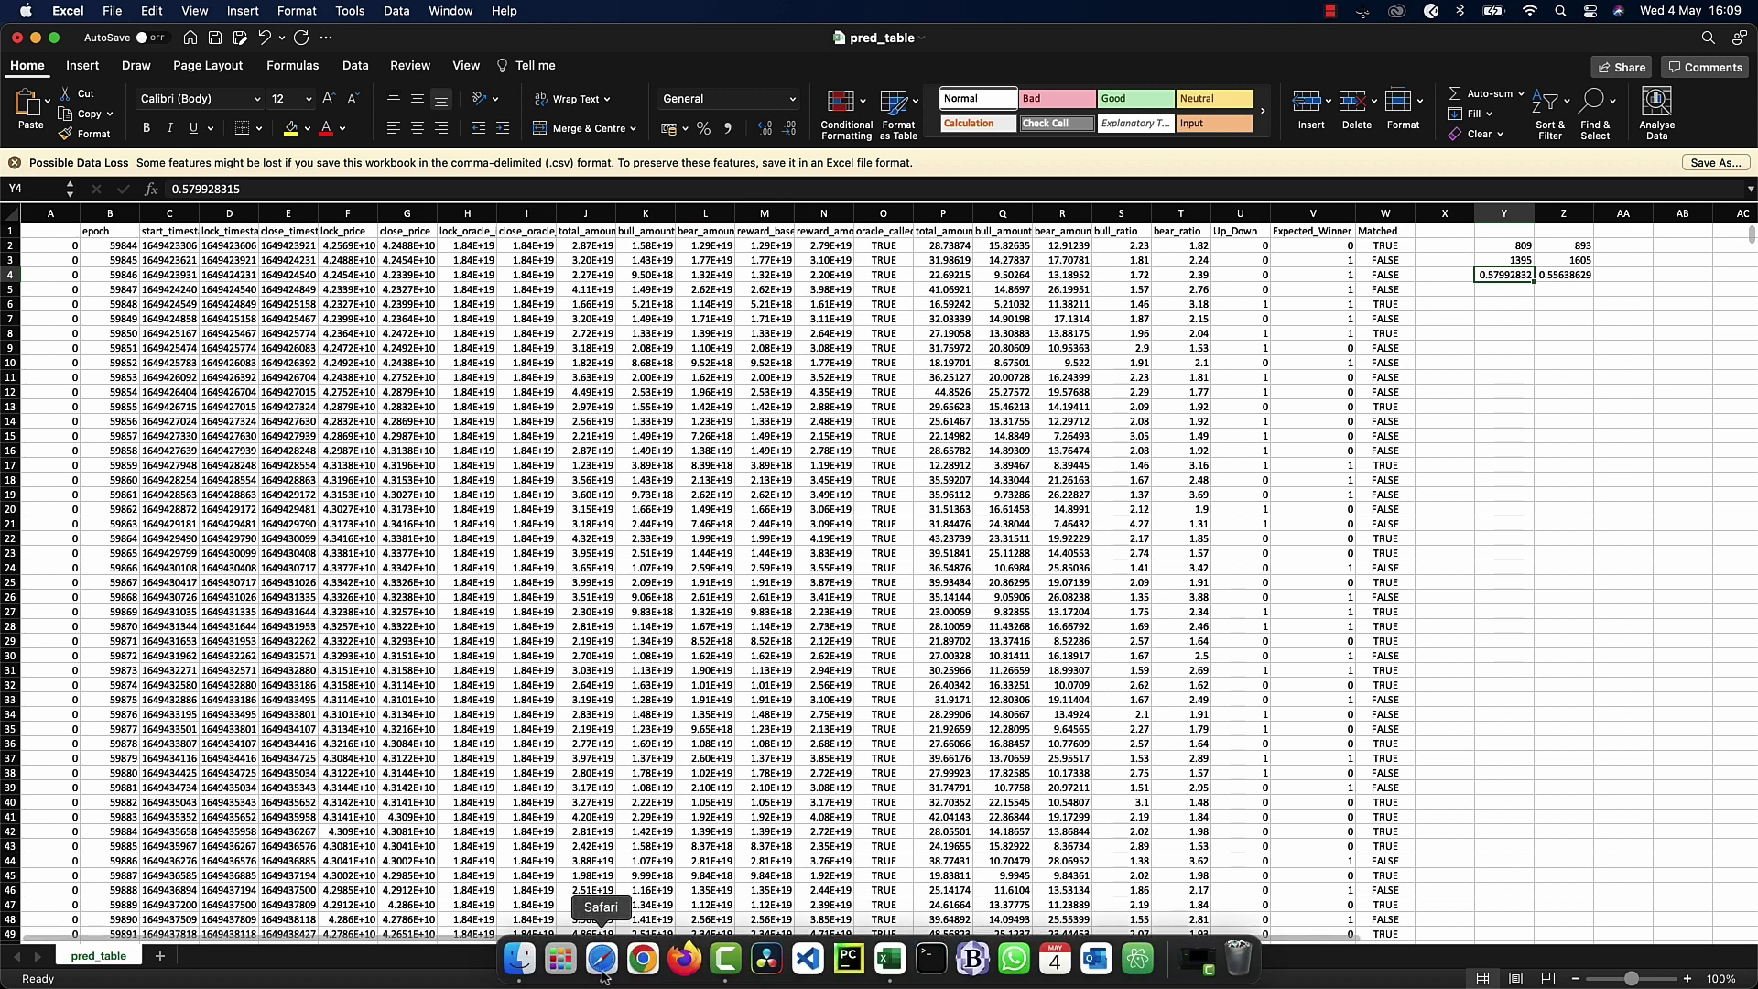
- Follow the Prediction help docs to the V2 contract's verified source code on BscScan
click(603, 966)
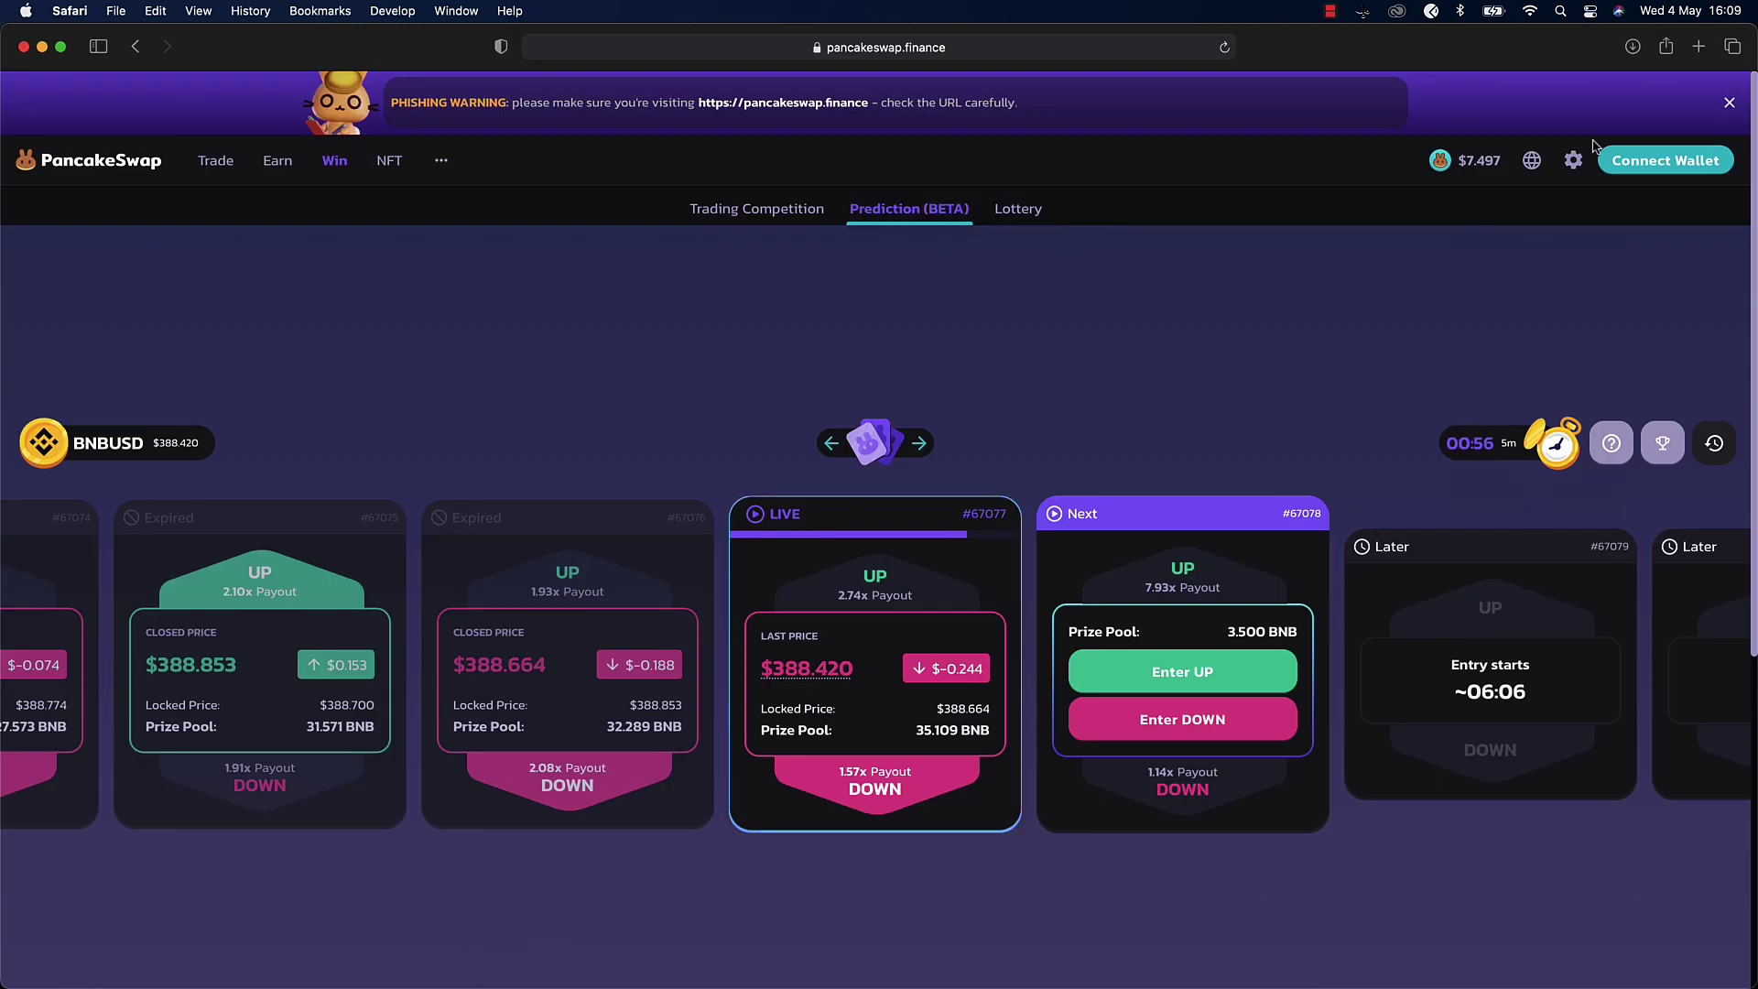
click(1612, 443)
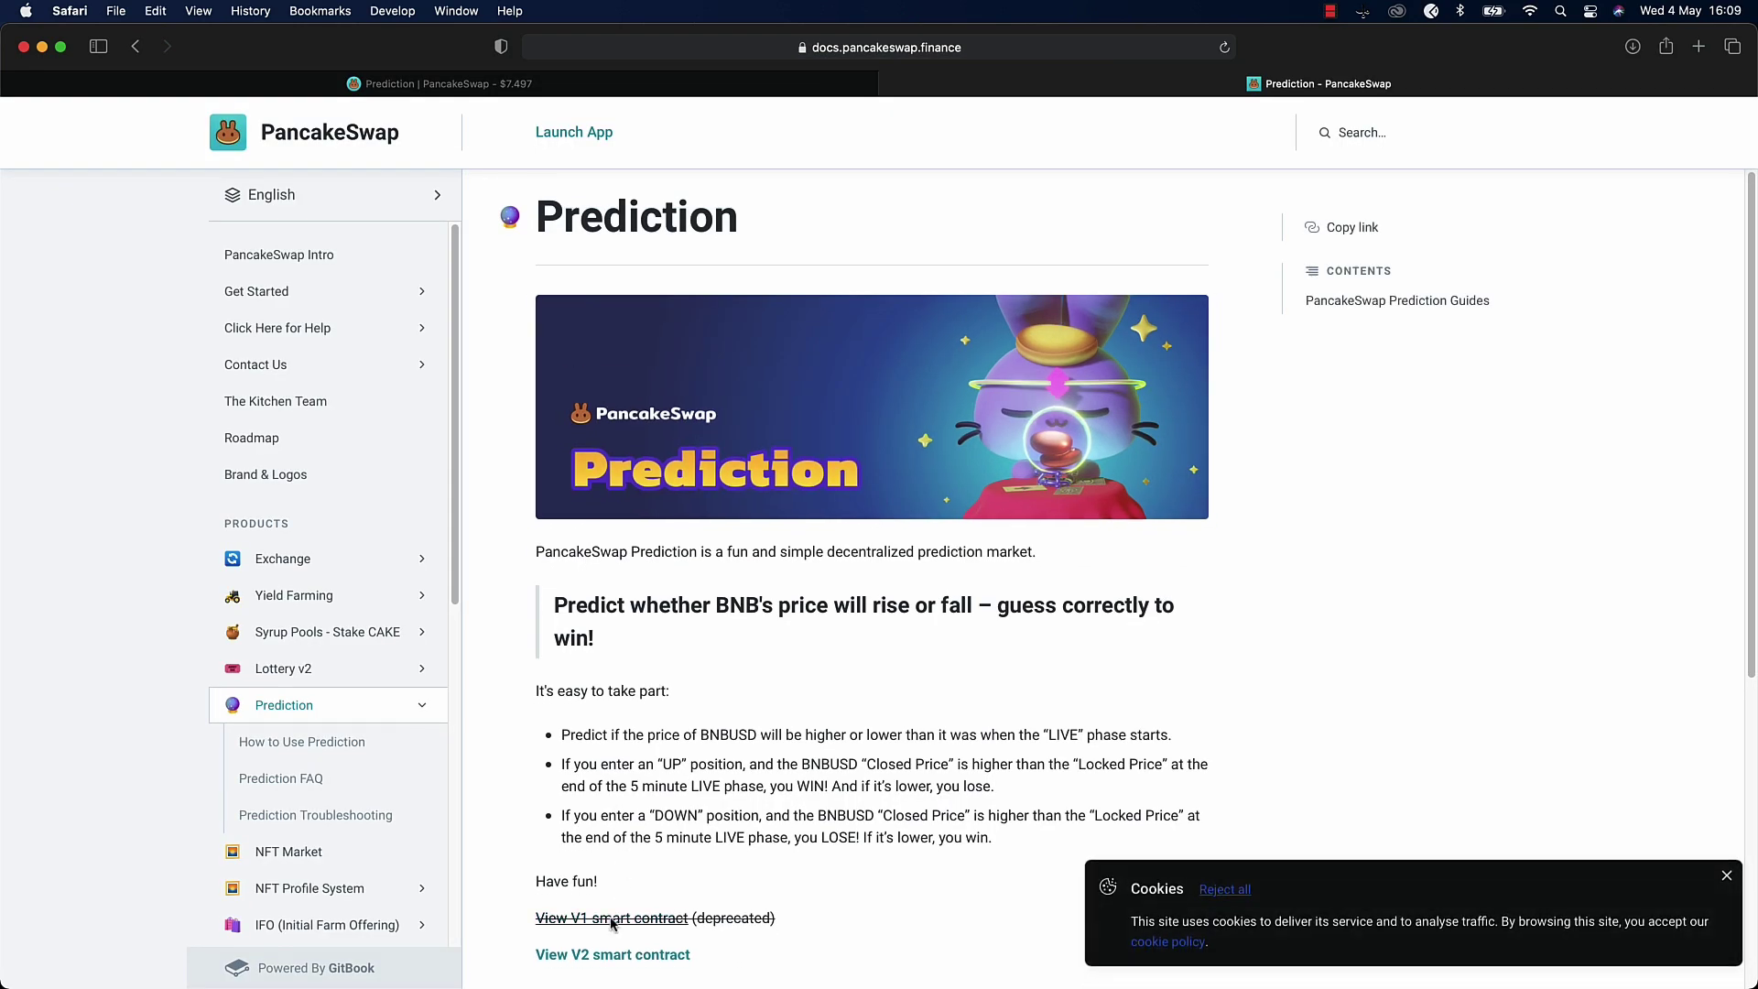
click(613, 958)
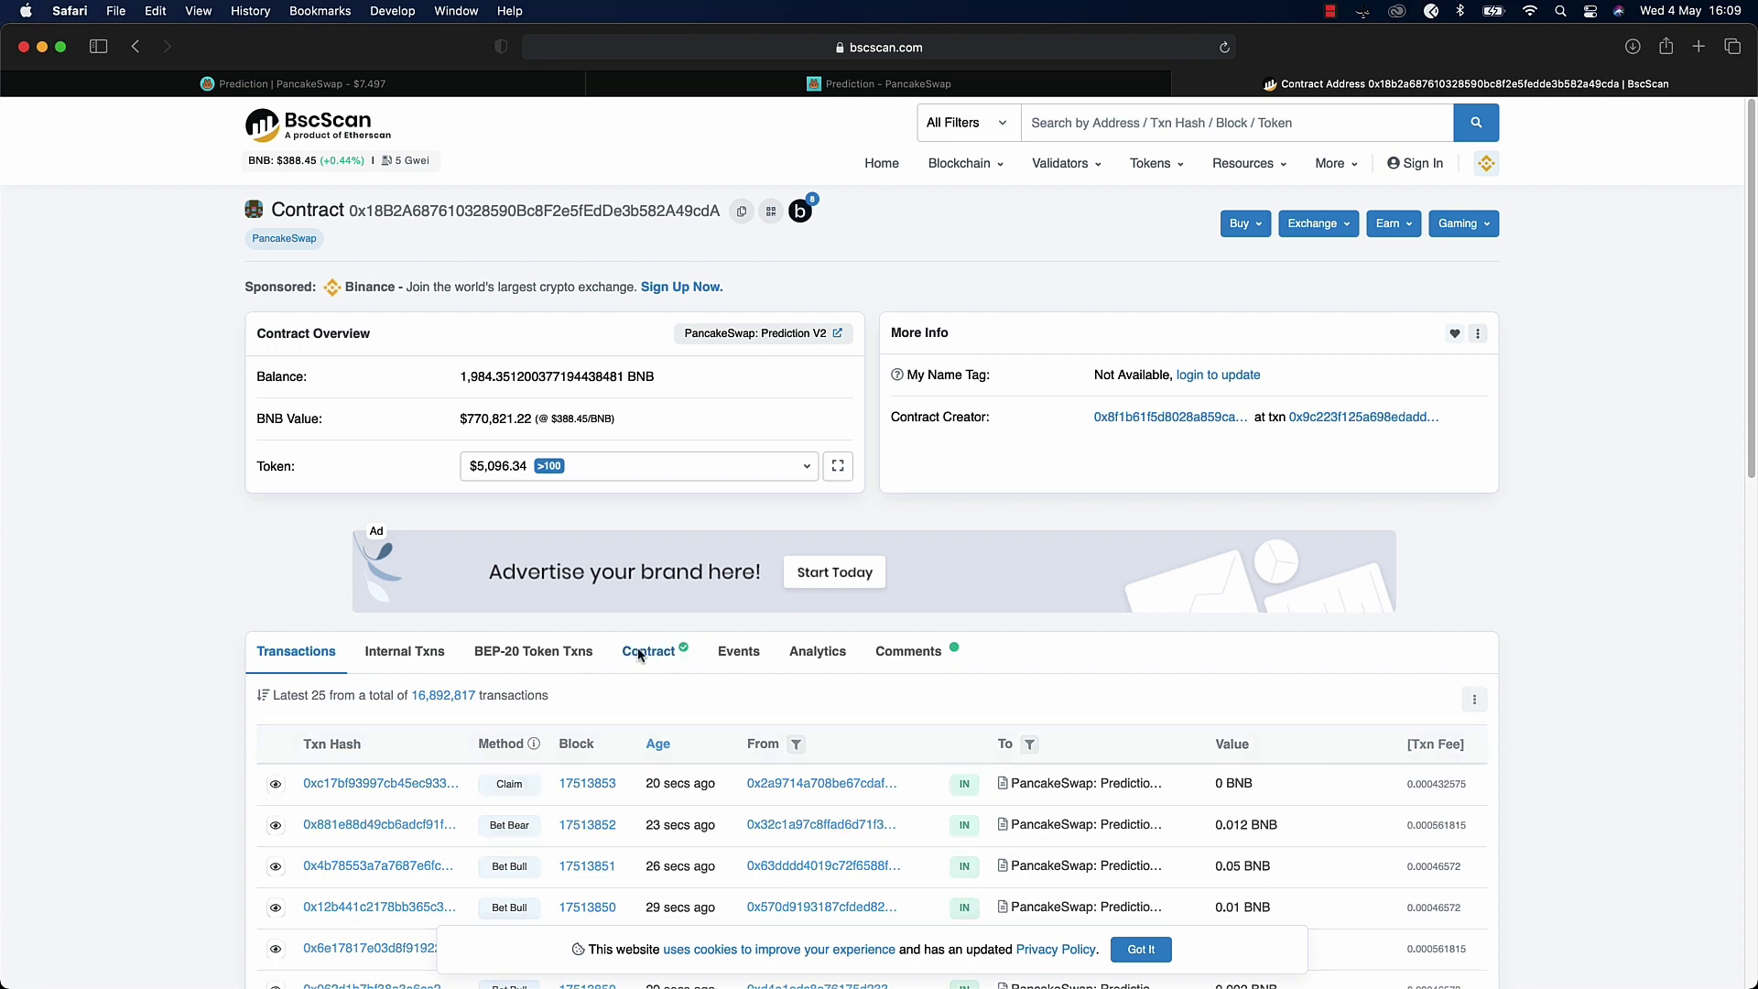
click(679, 646)
scroll(604, 665, down, 5)
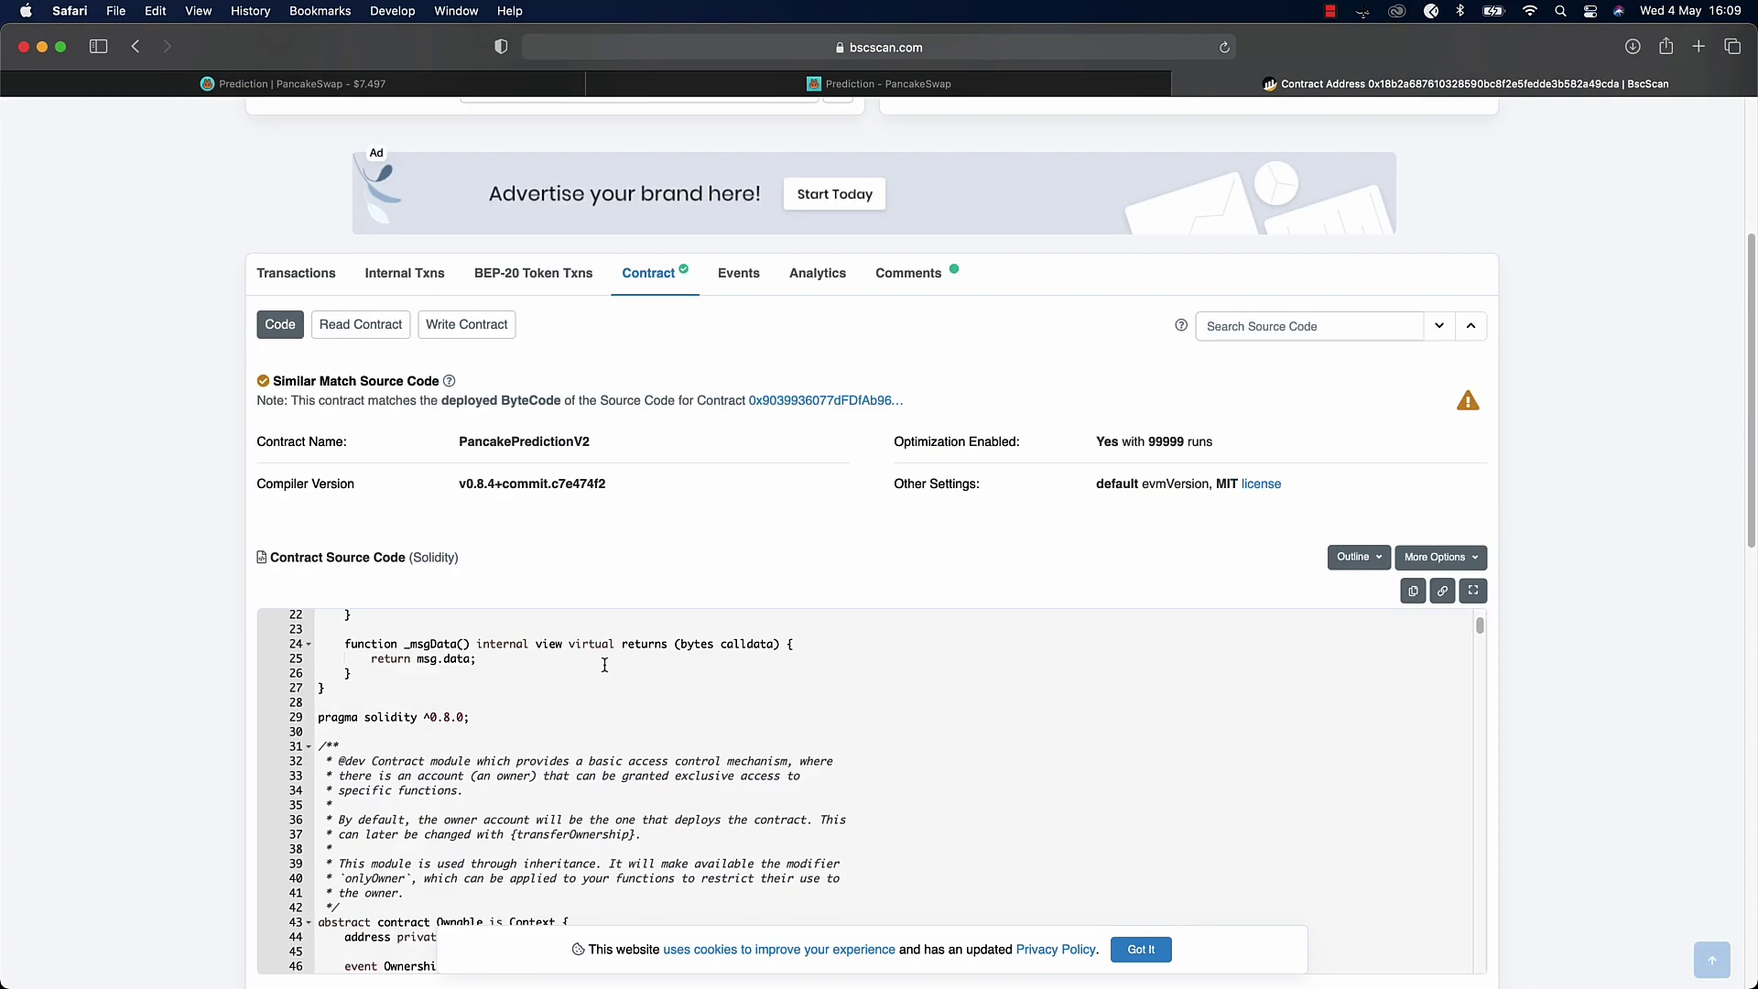
- Copy the currentEpoch value 67078 into the rounds function and query it
click(357, 325)
scroll(424, 617, down, 3)
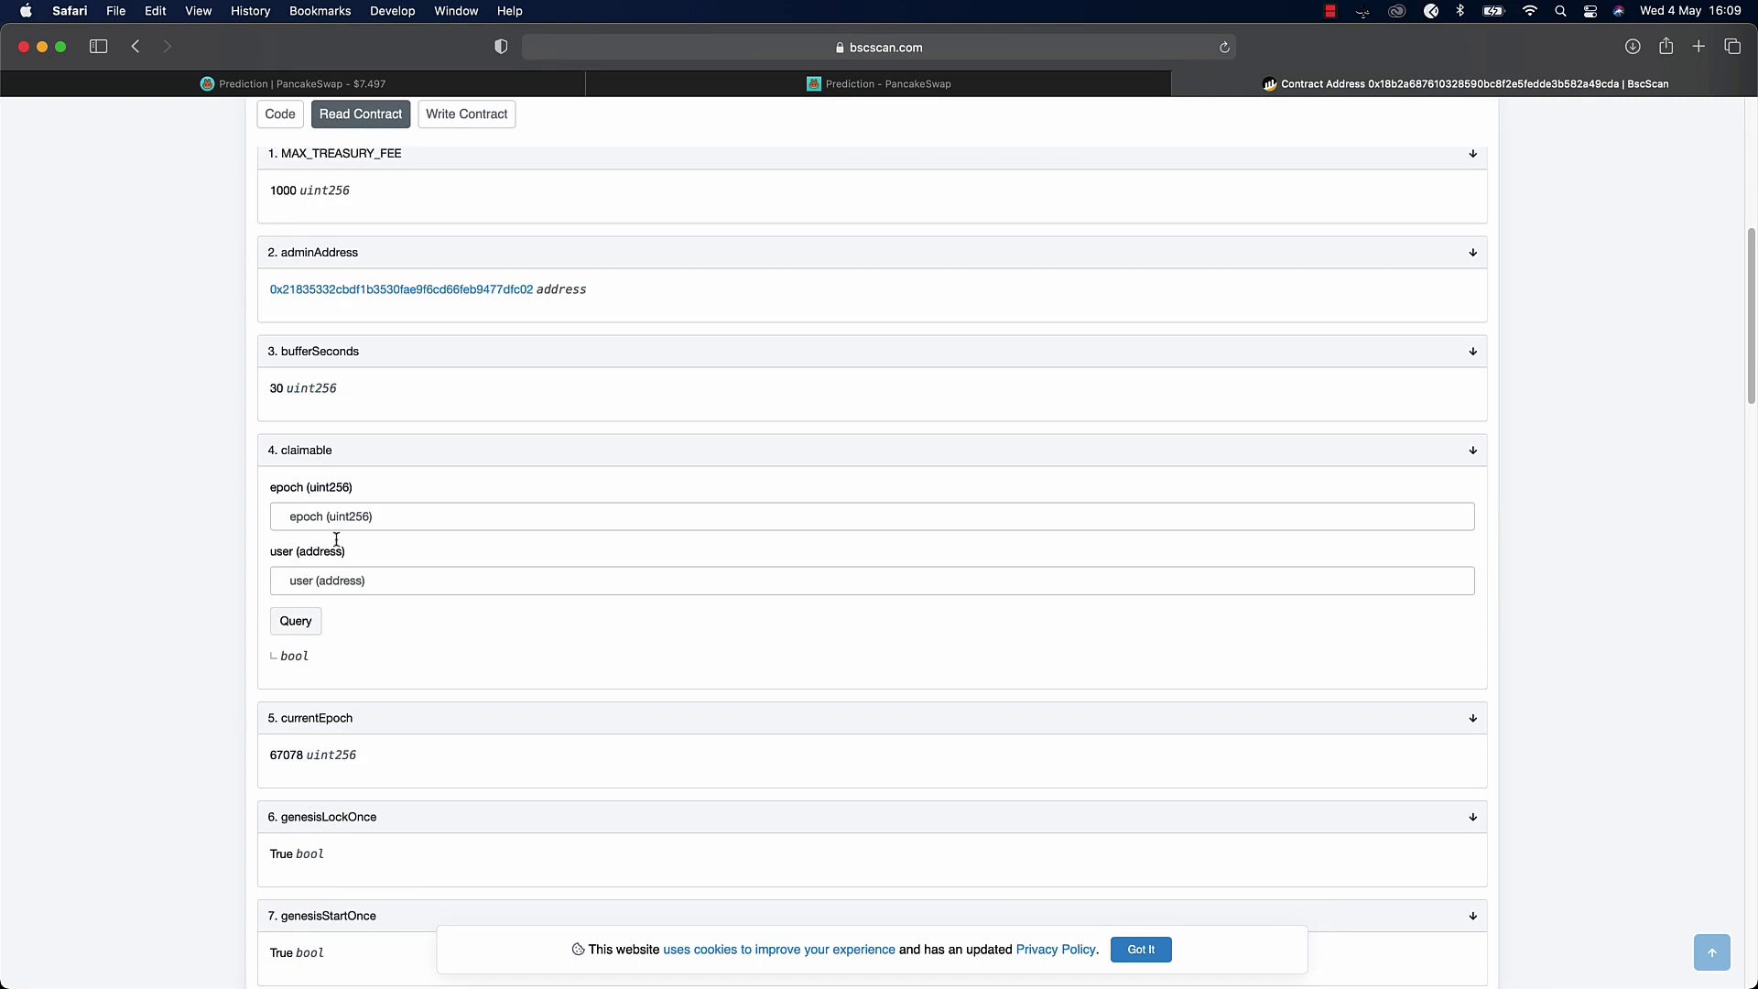
scroll(331, 699, down, 1)
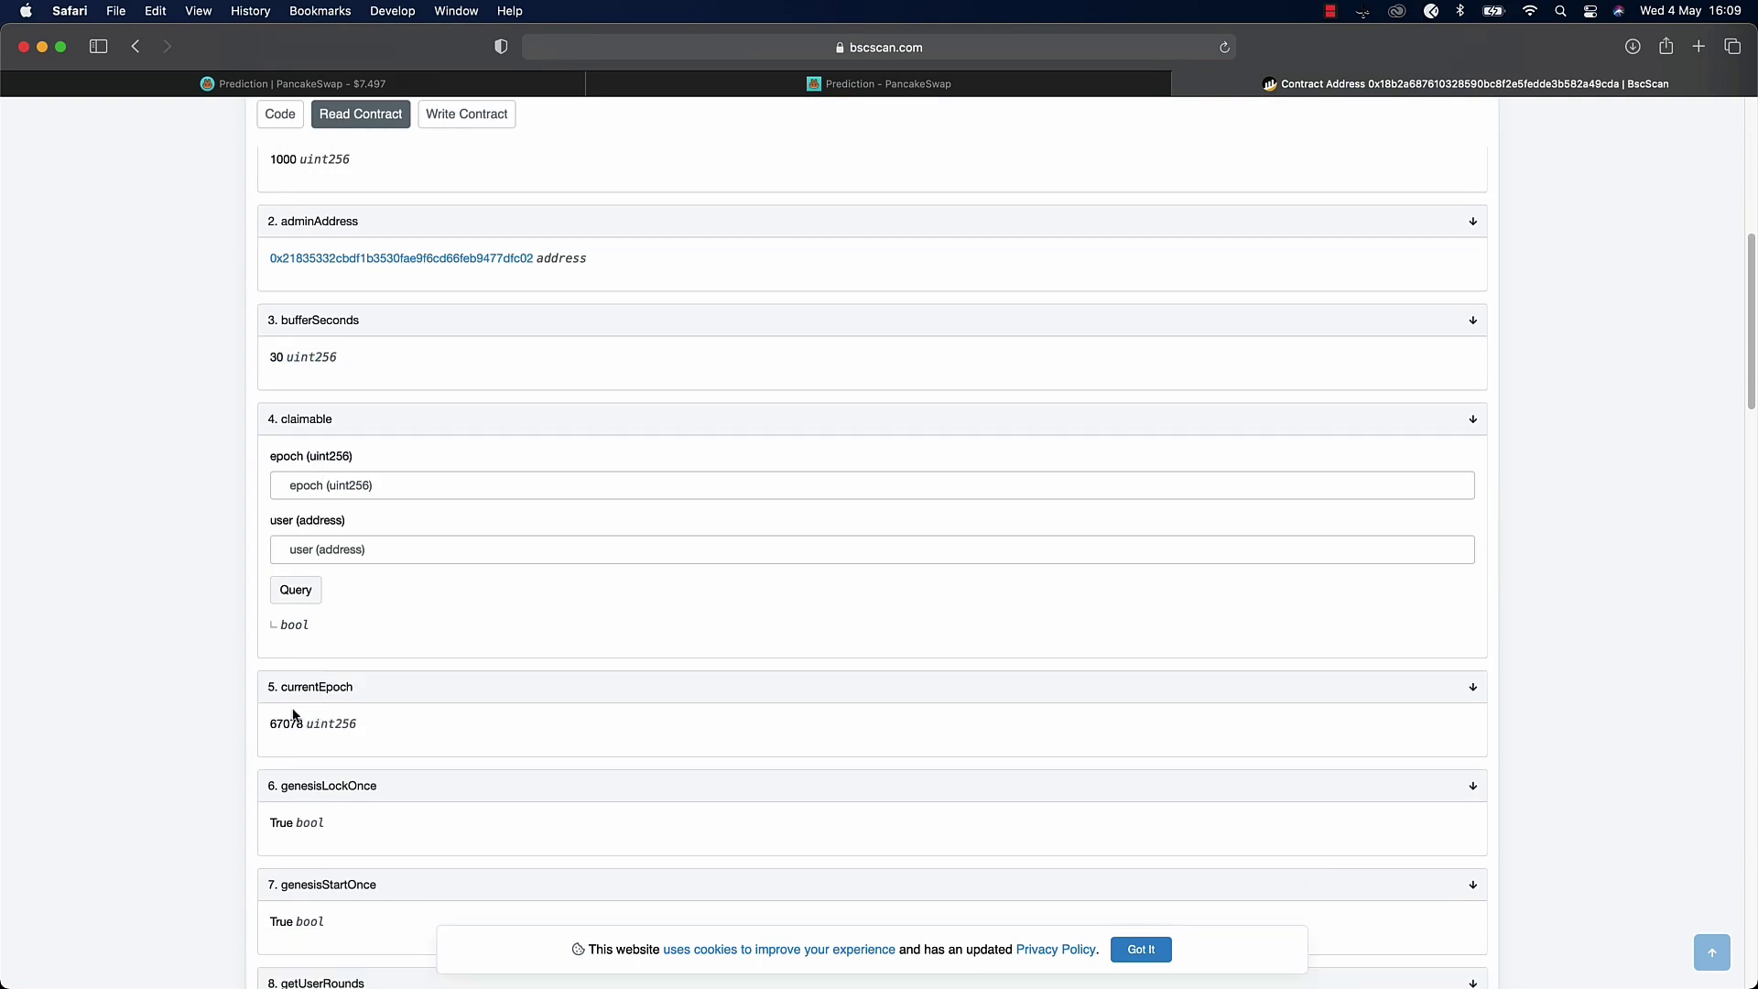
drag(274, 723, 287, 723)
scroll(355, 656, down, 10)
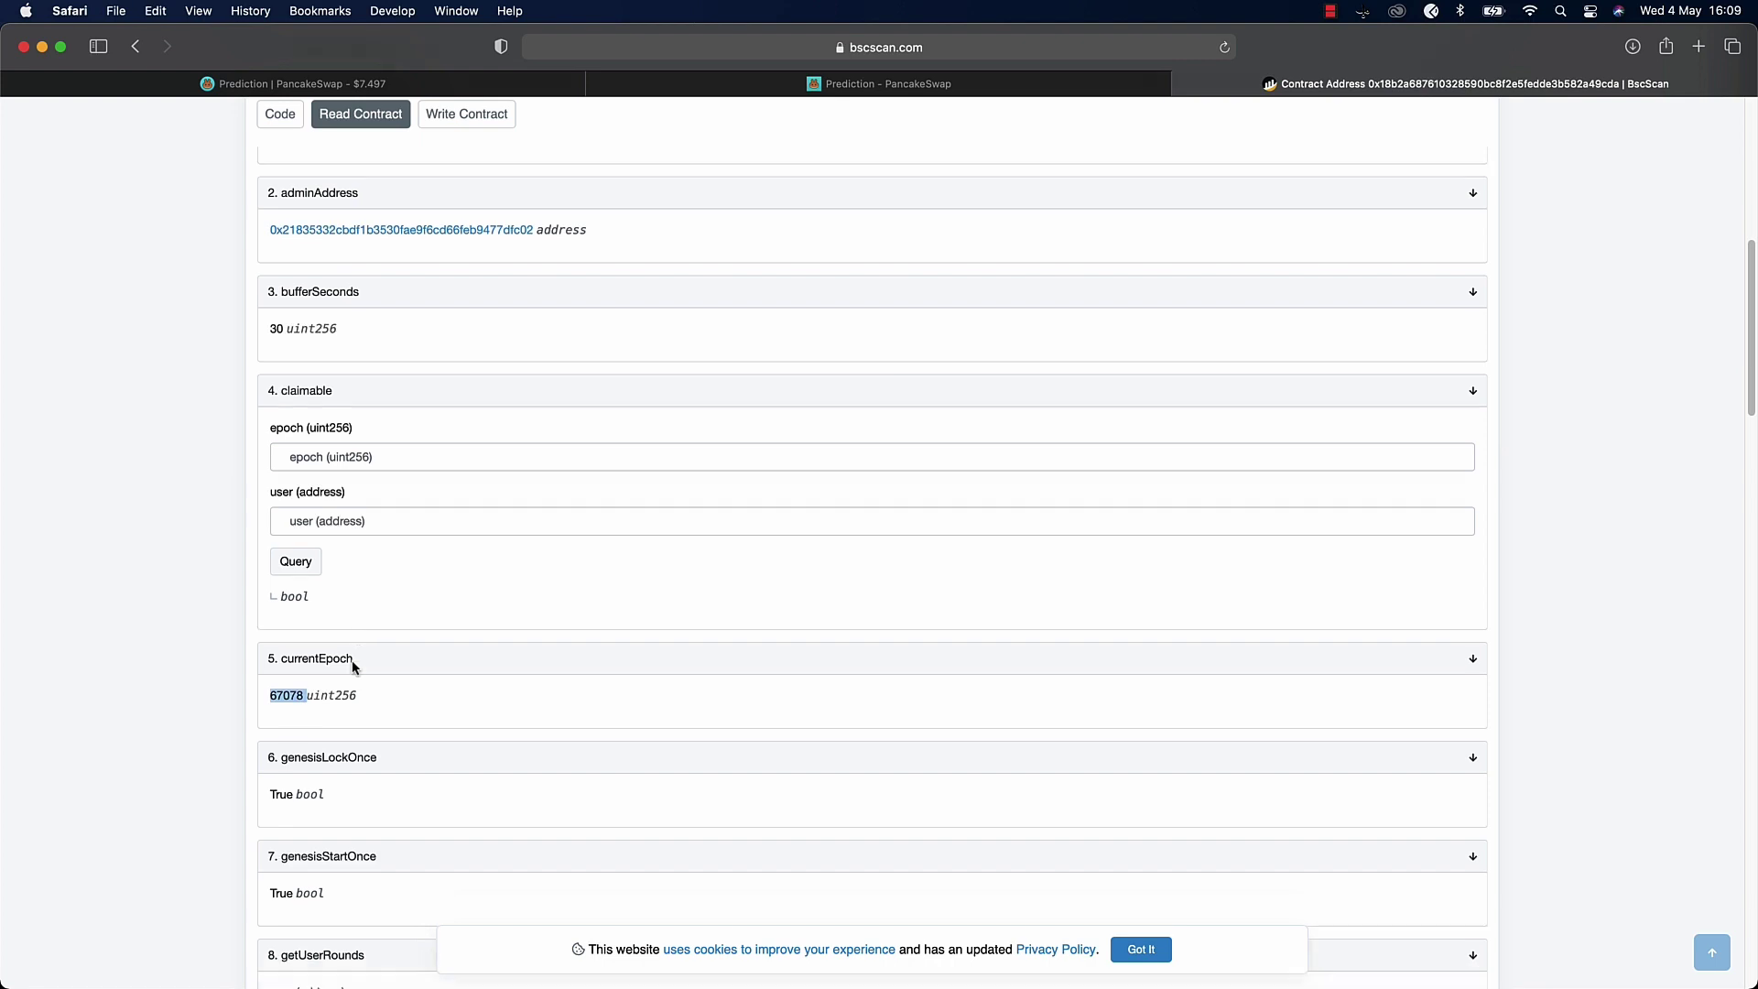
scroll(343, 701, down, 20)
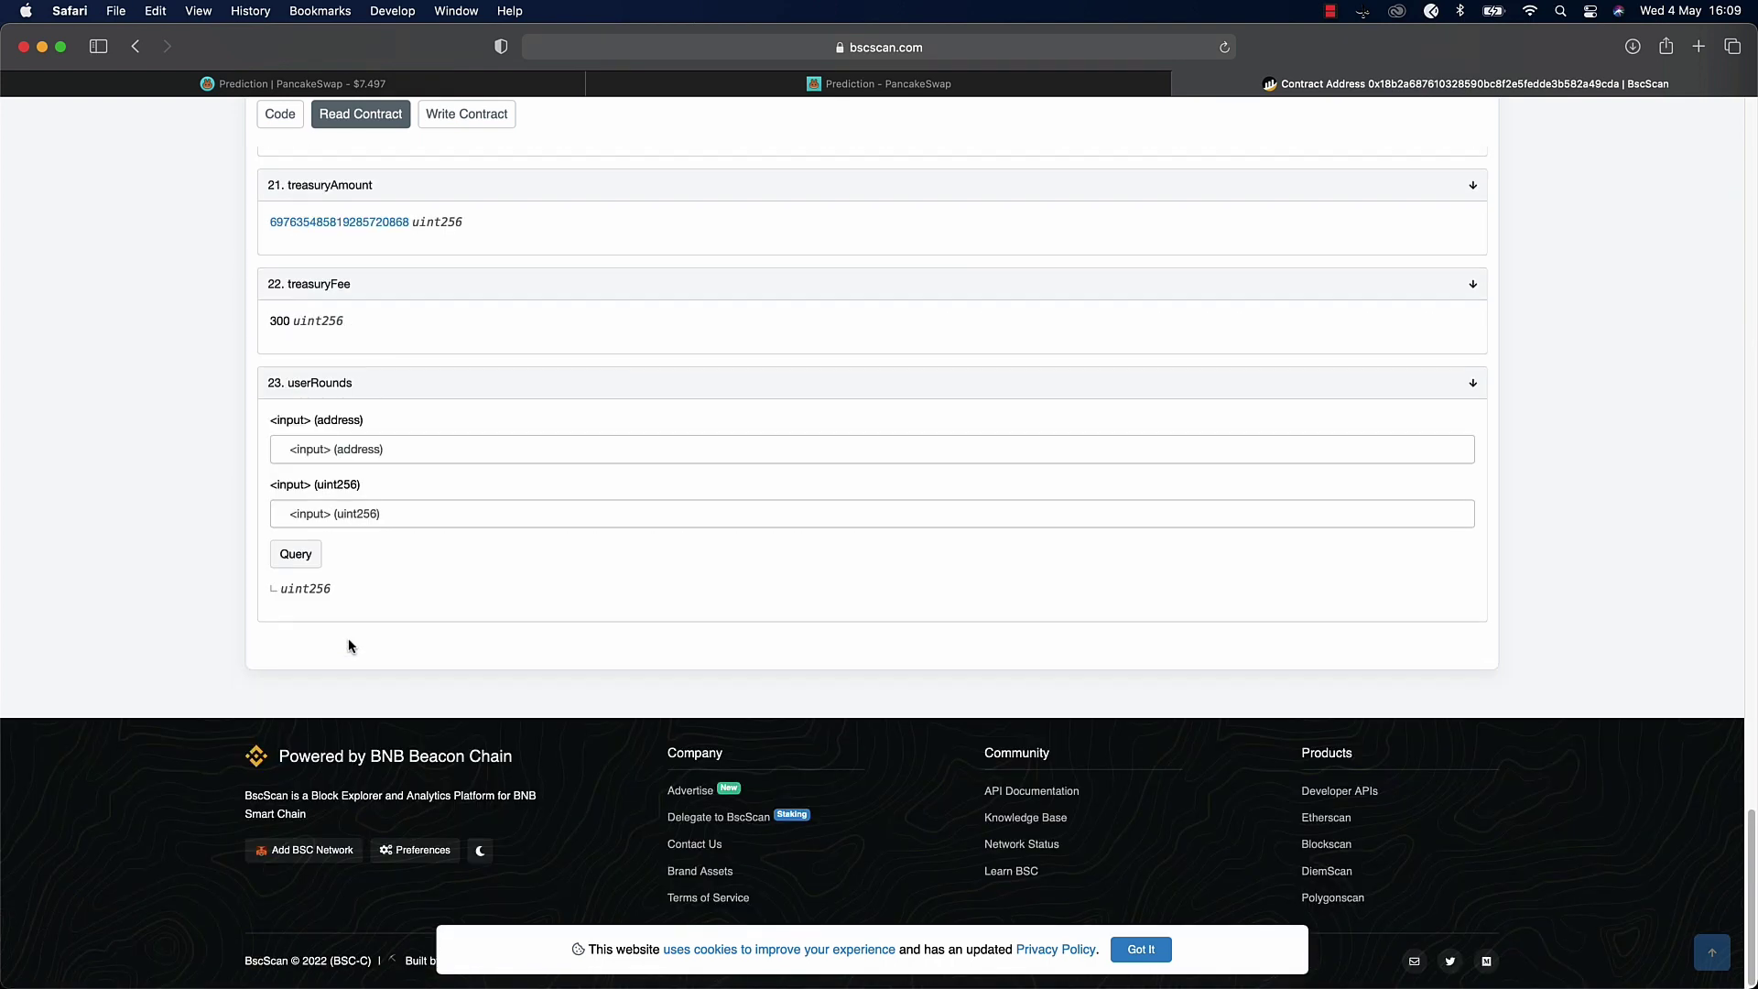
scroll(348, 638, up, 6)
click(329, 565)
text(67078)
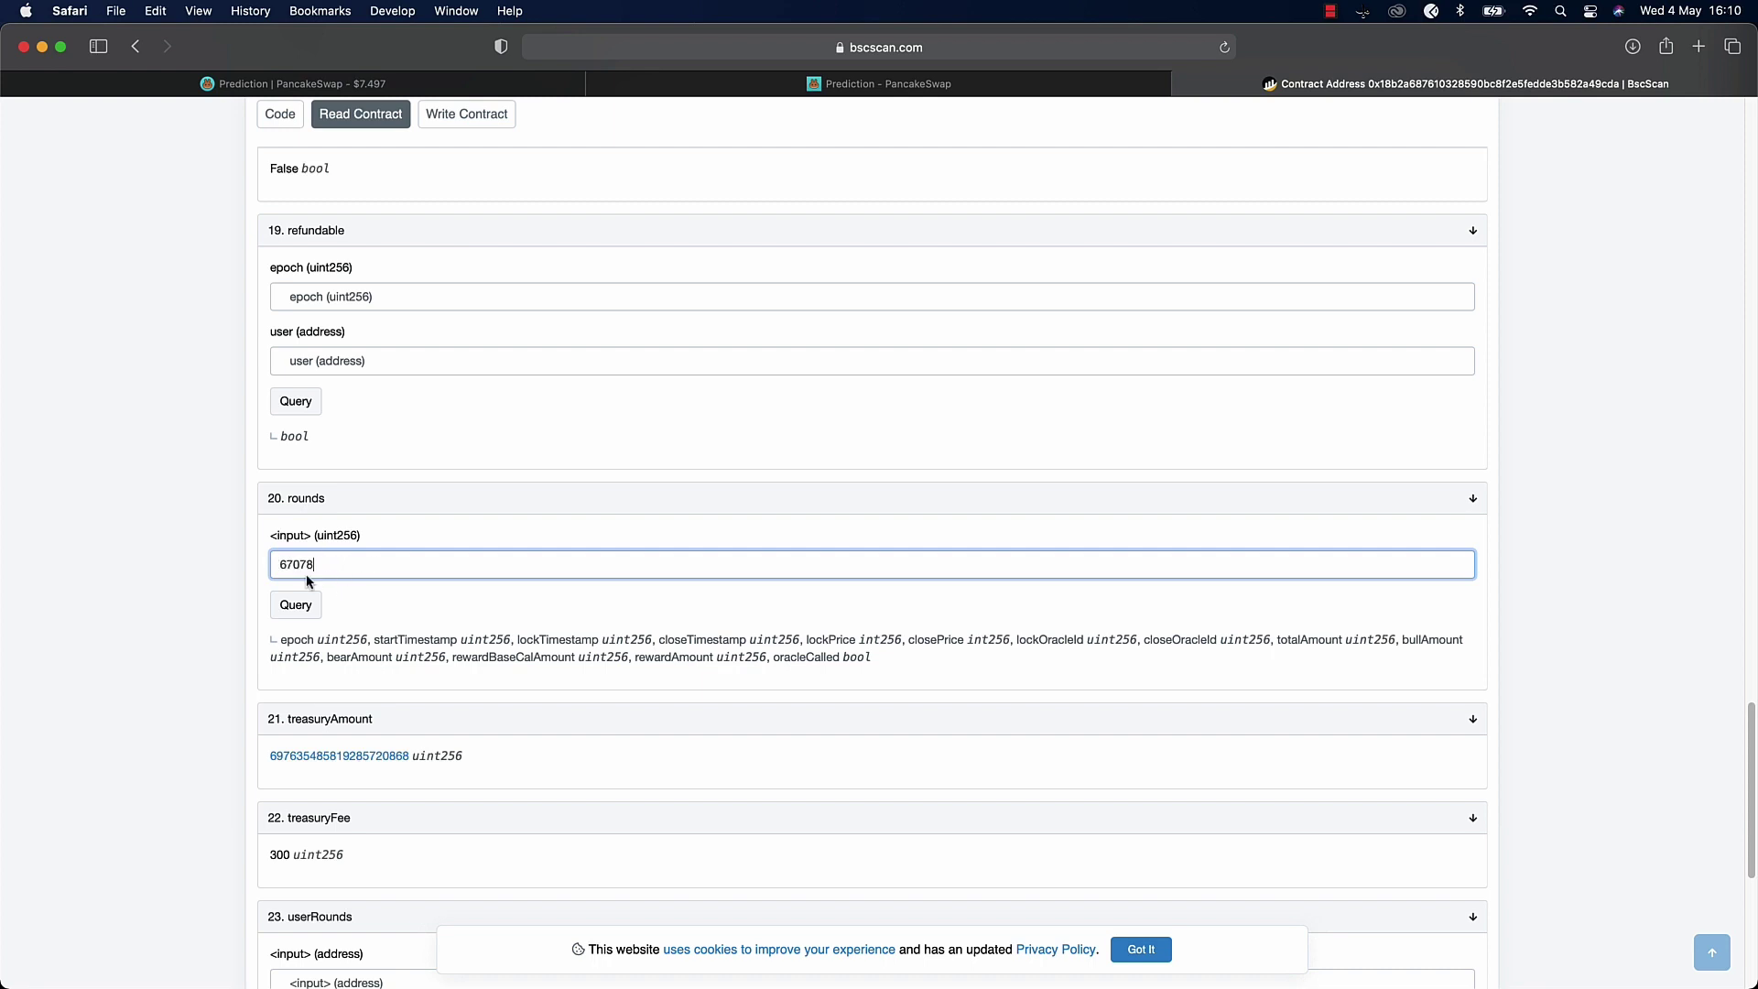
click(299, 603)
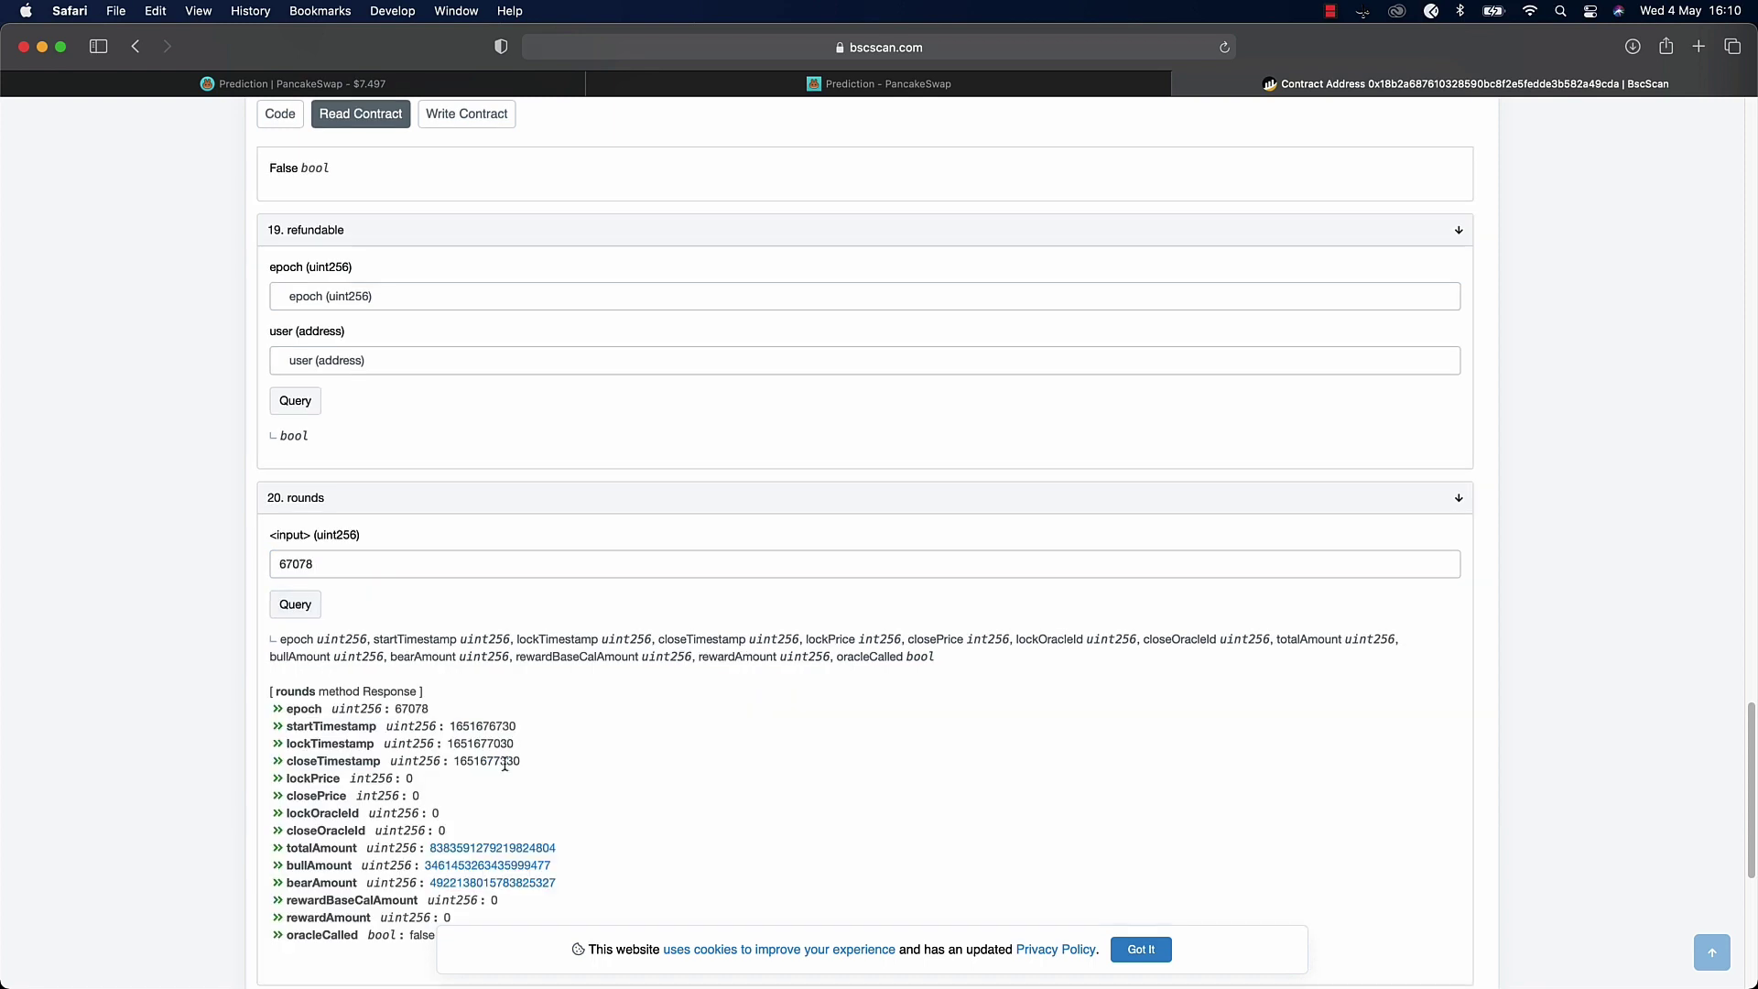
- Examine round 67078's bullAmount and its start, lock and close timestamps
scroll(509, 767, down, 2)
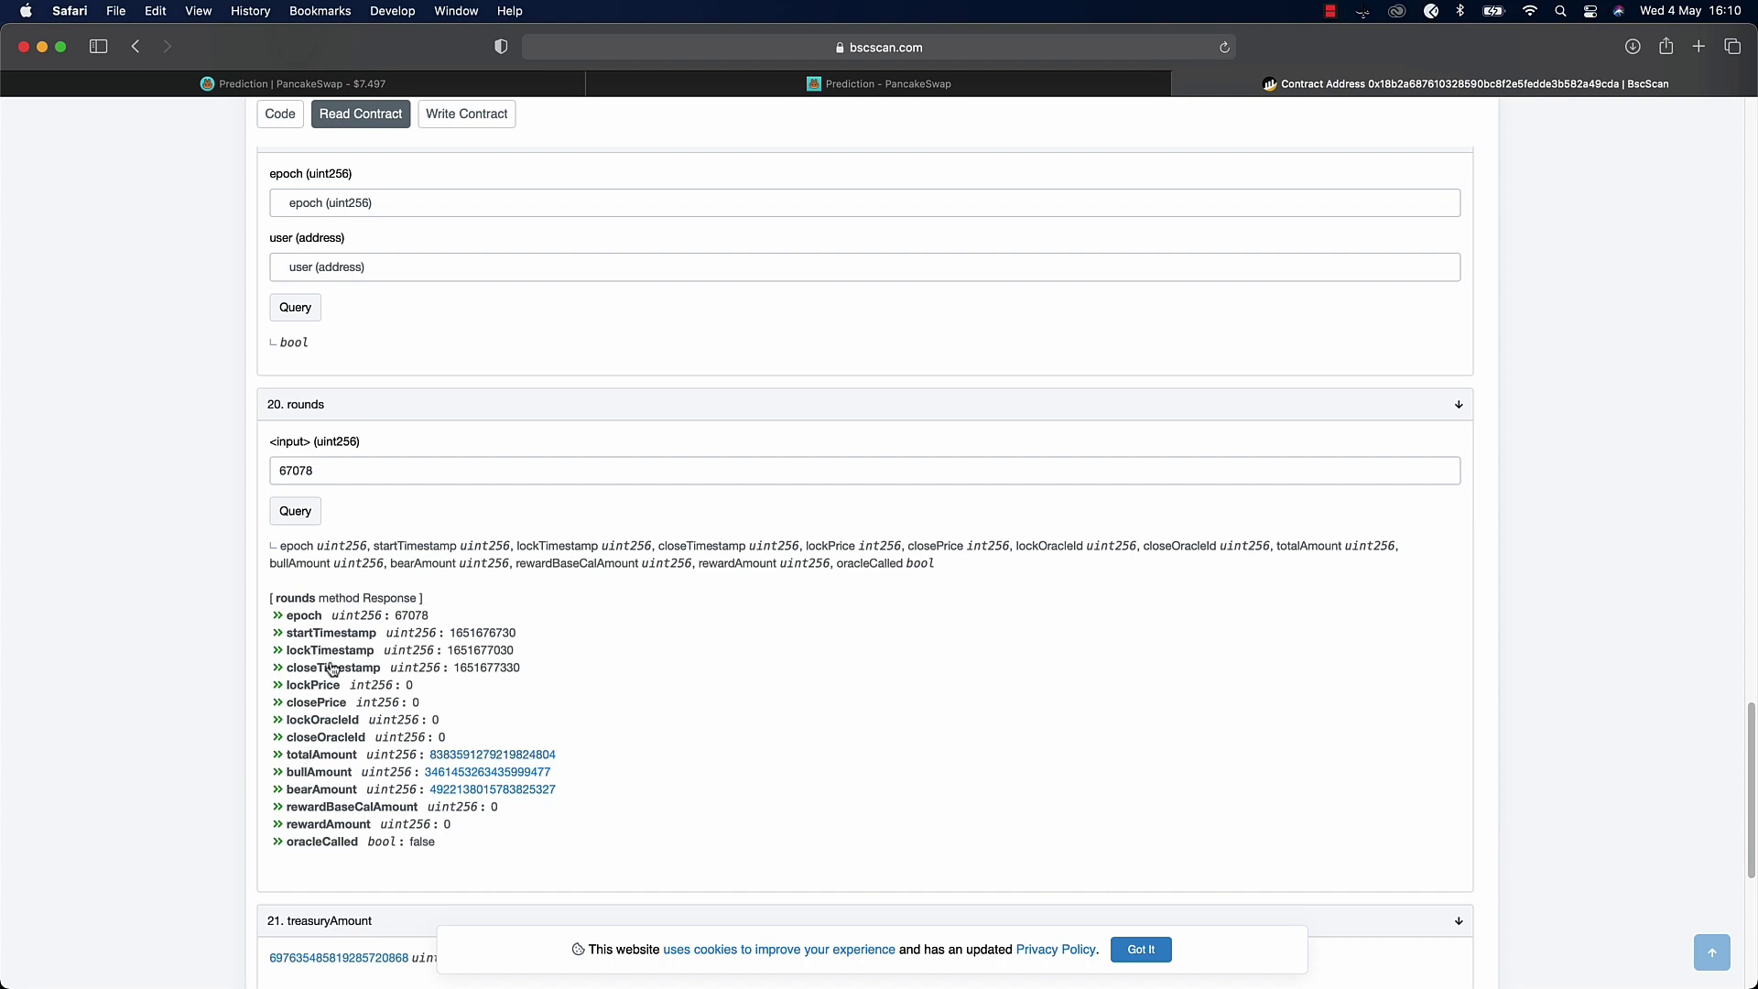
drag(417, 772, 552, 772)
drag(417, 772, 552, 772)
click(510, 806)
double_click(431, 772)
click(534, 783)
click(305, 515)
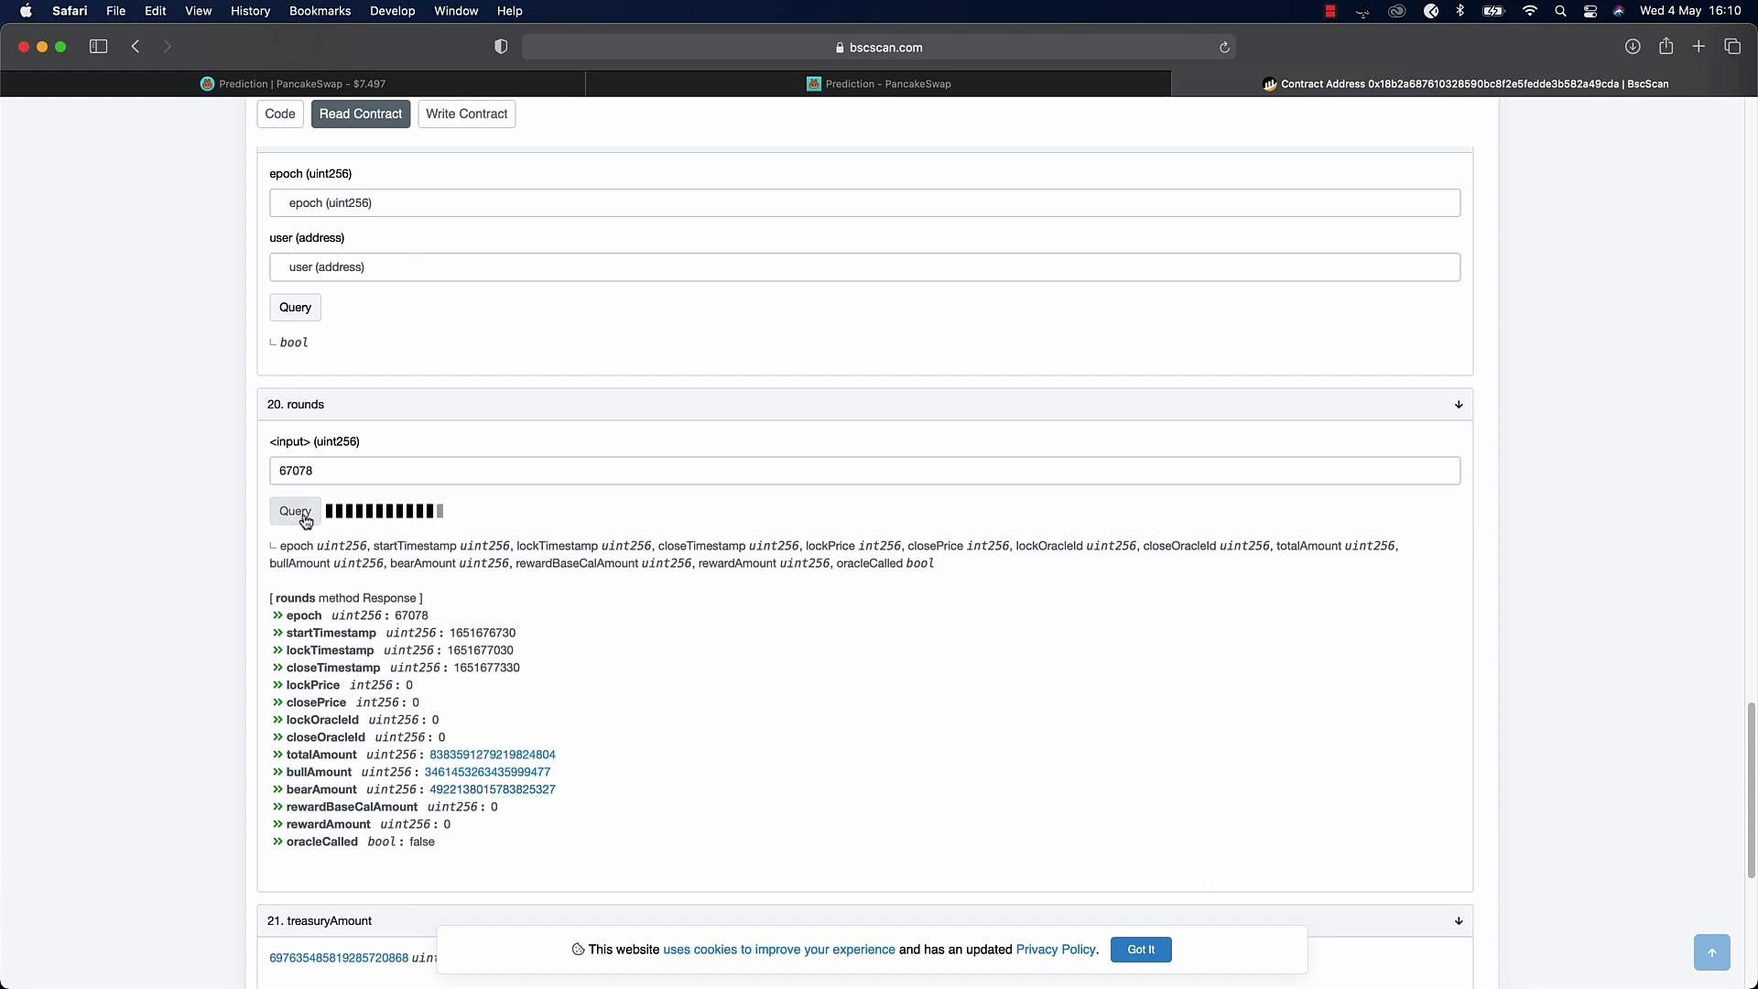
click(305, 518)
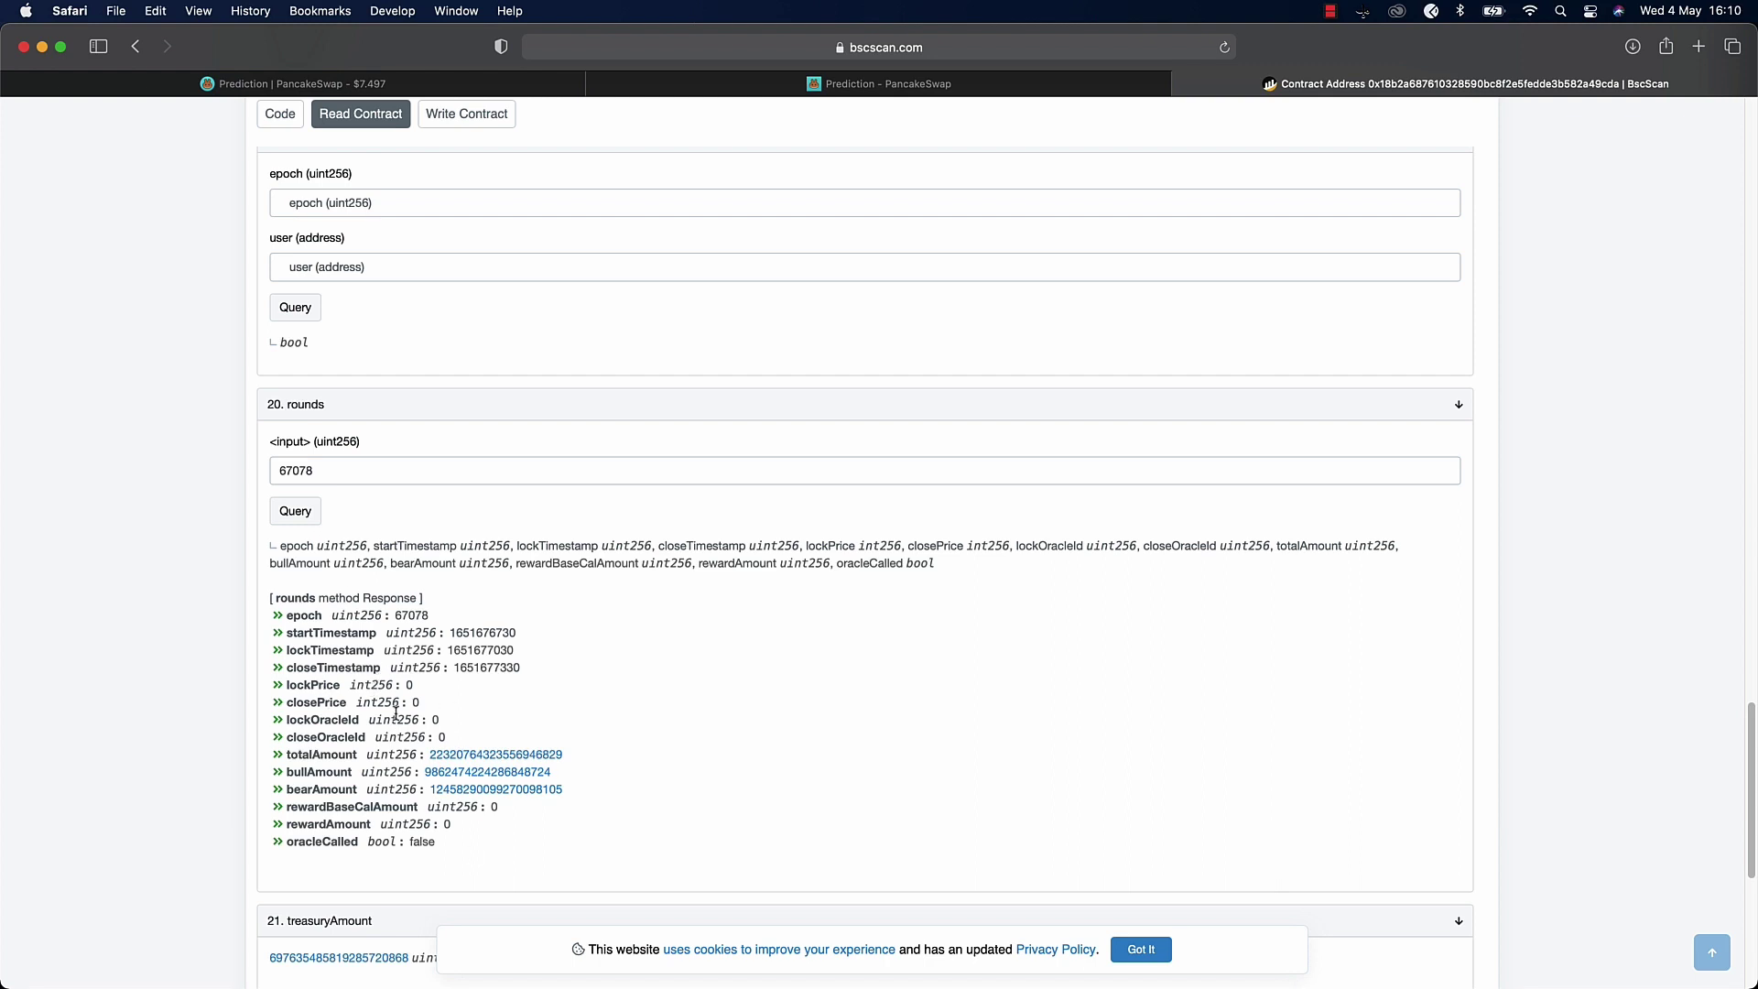
double_click(460, 634)
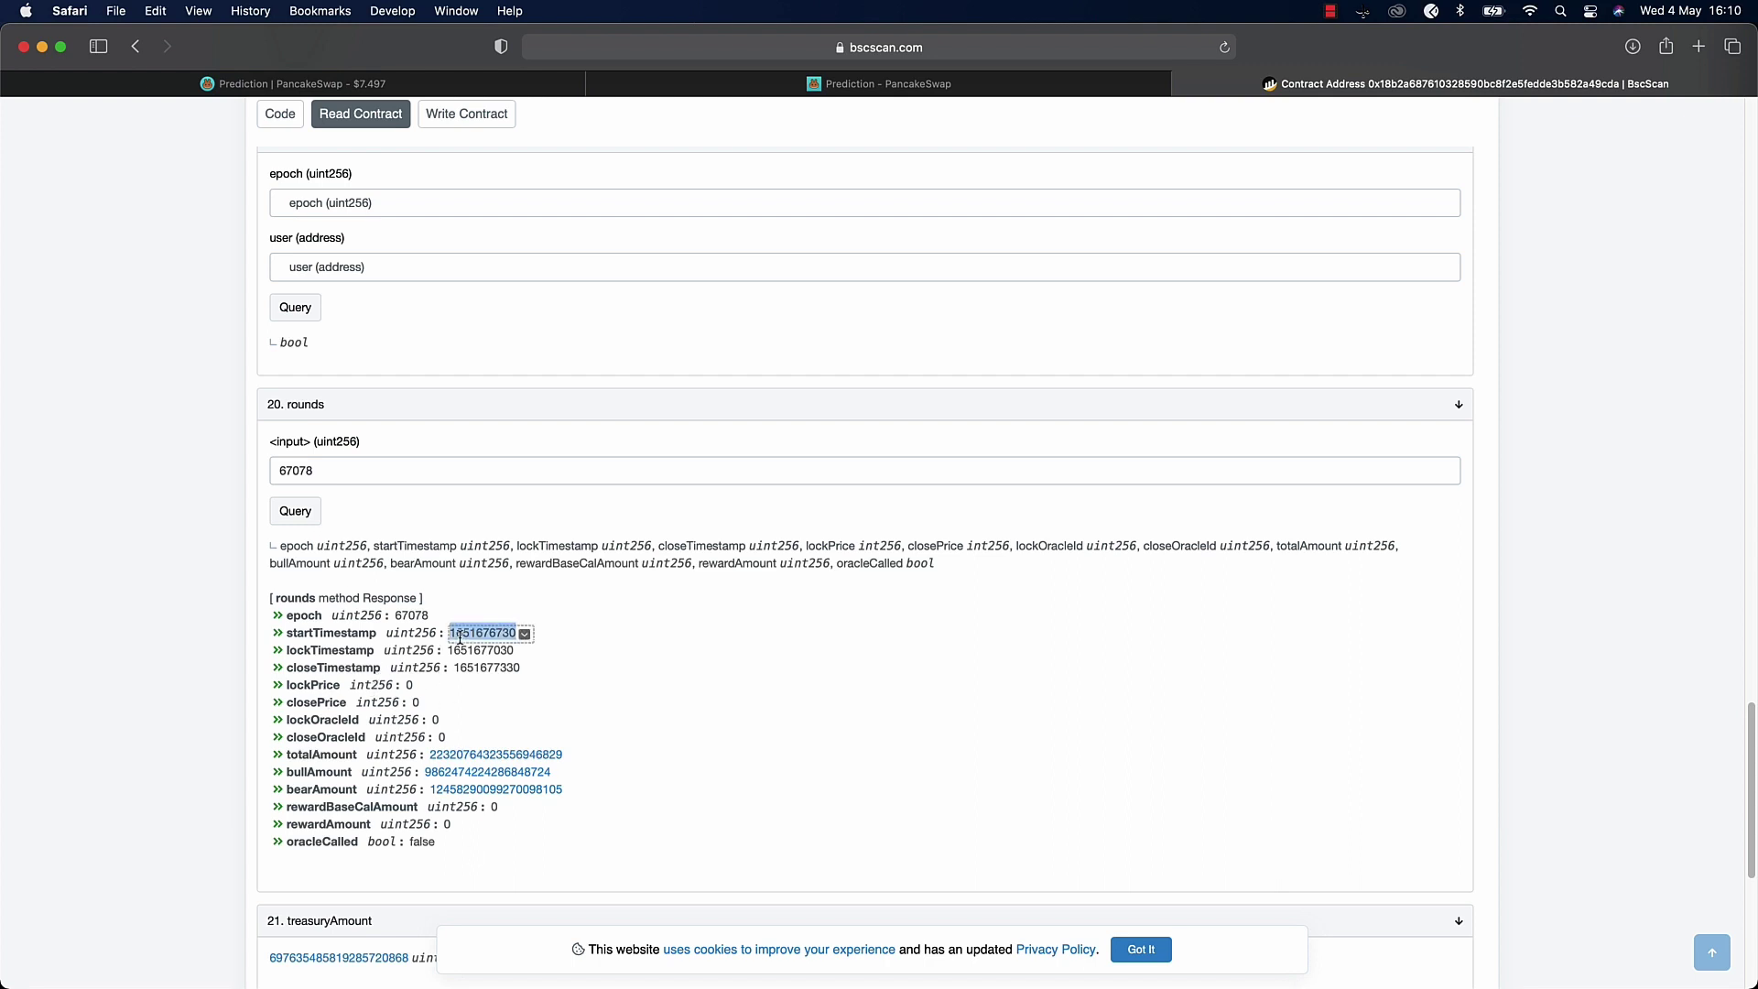
double_click(480, 650)
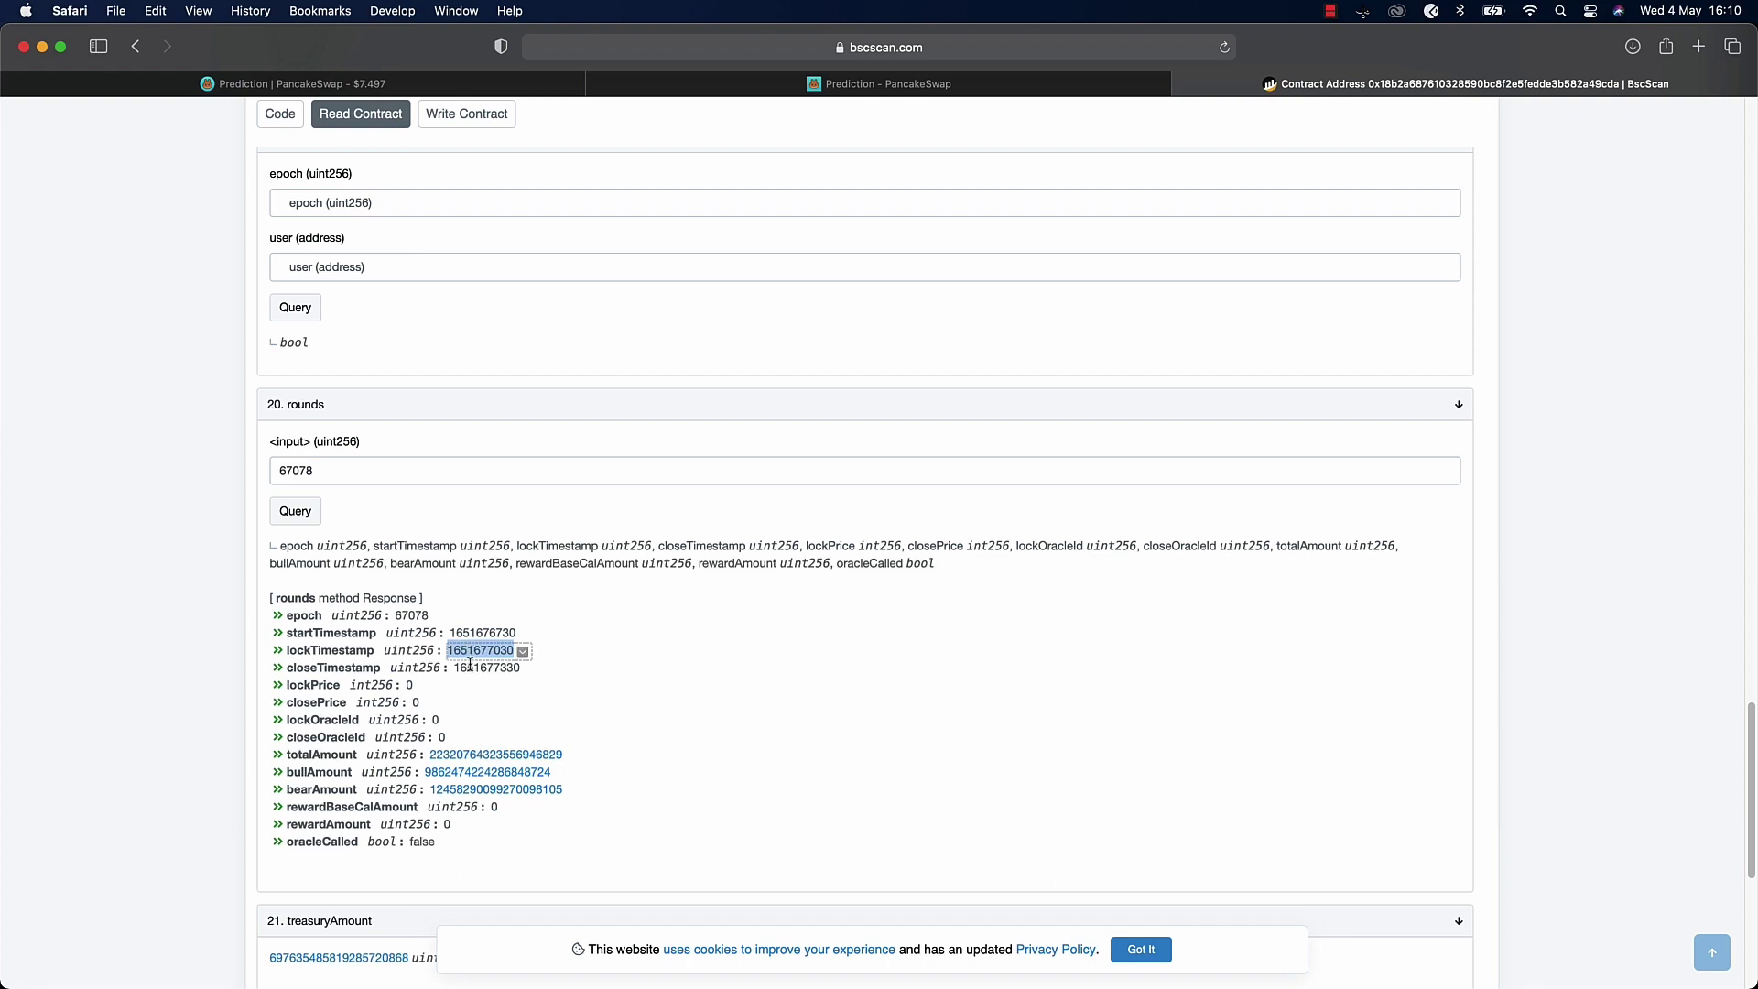
double_click(486, 668)
- Glance at the docs and live app tabs, then re-query round 67078 several times
click(852, 83)
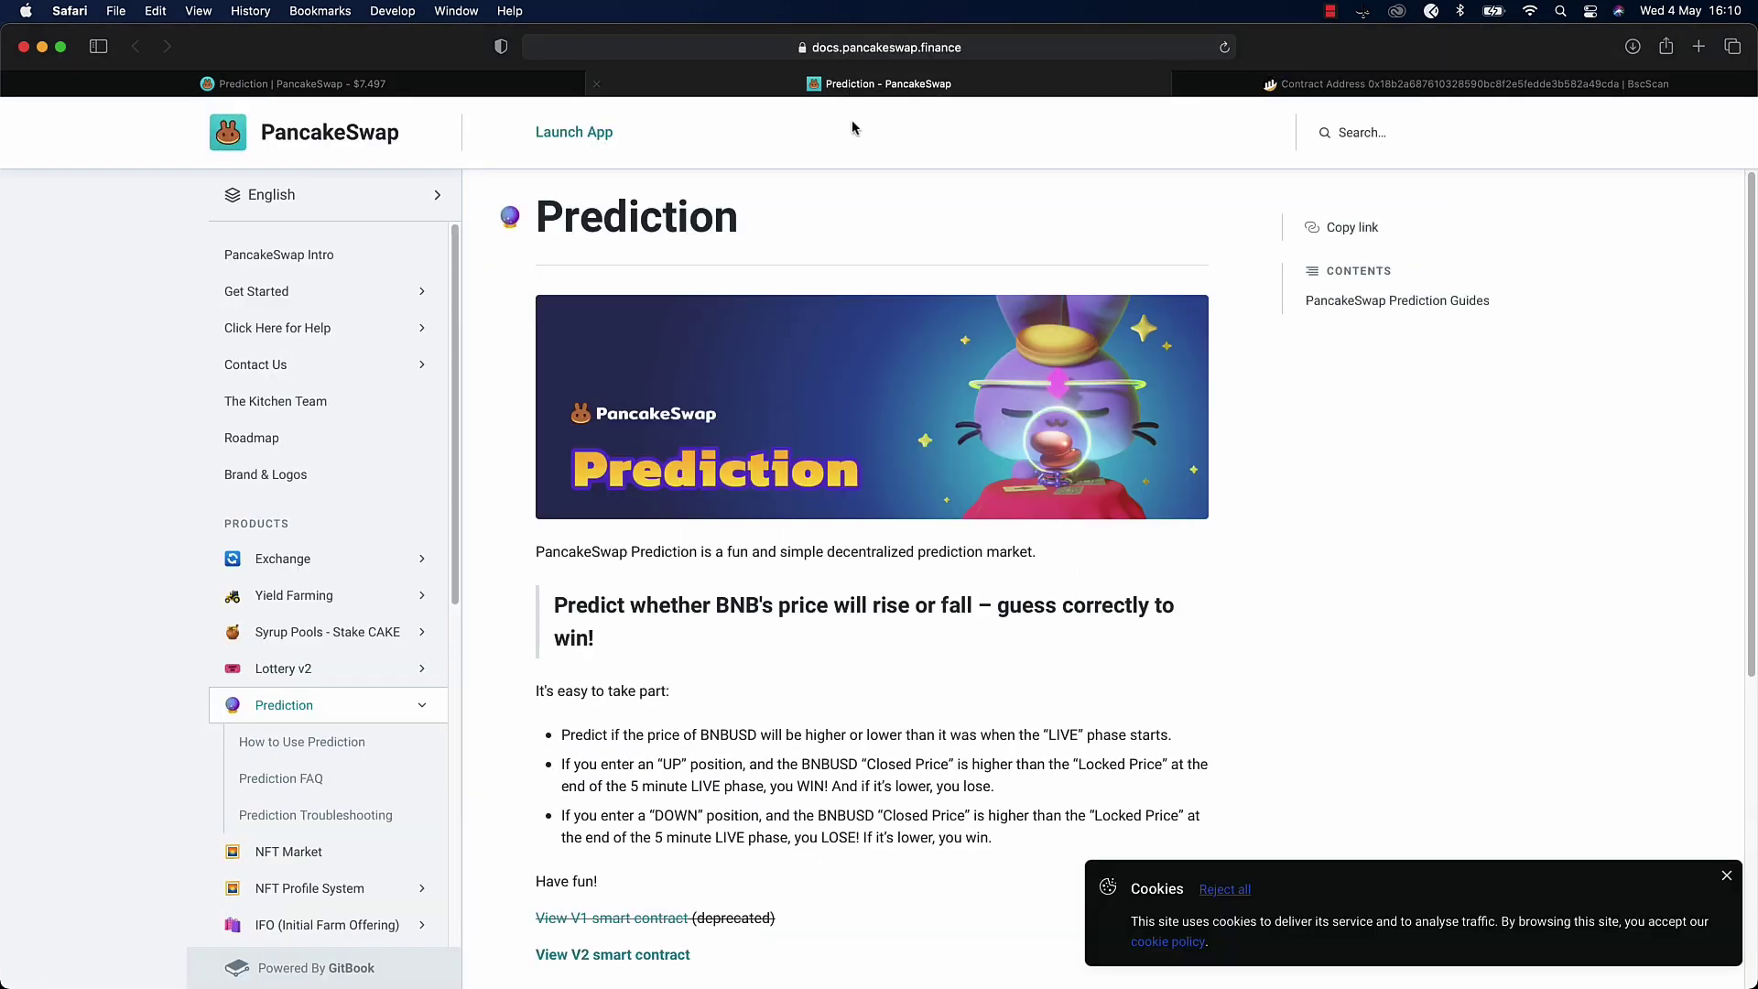
click(485, 84)
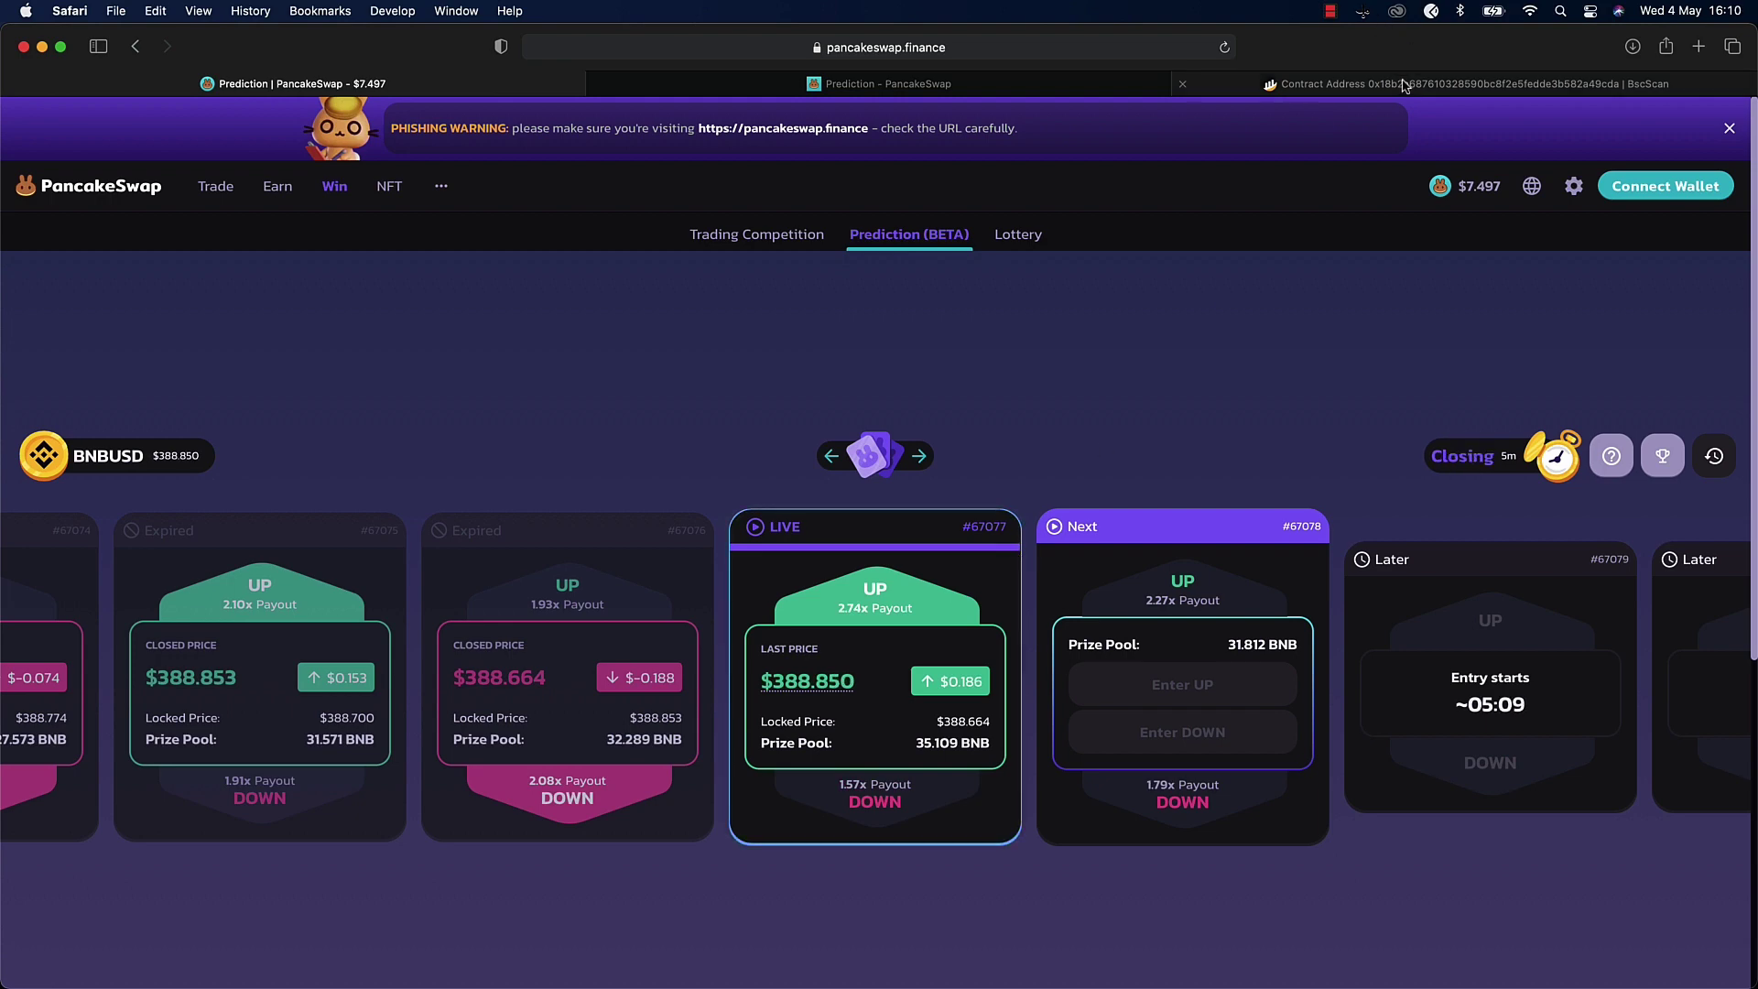
click(1465, 84)
click(307, 517)
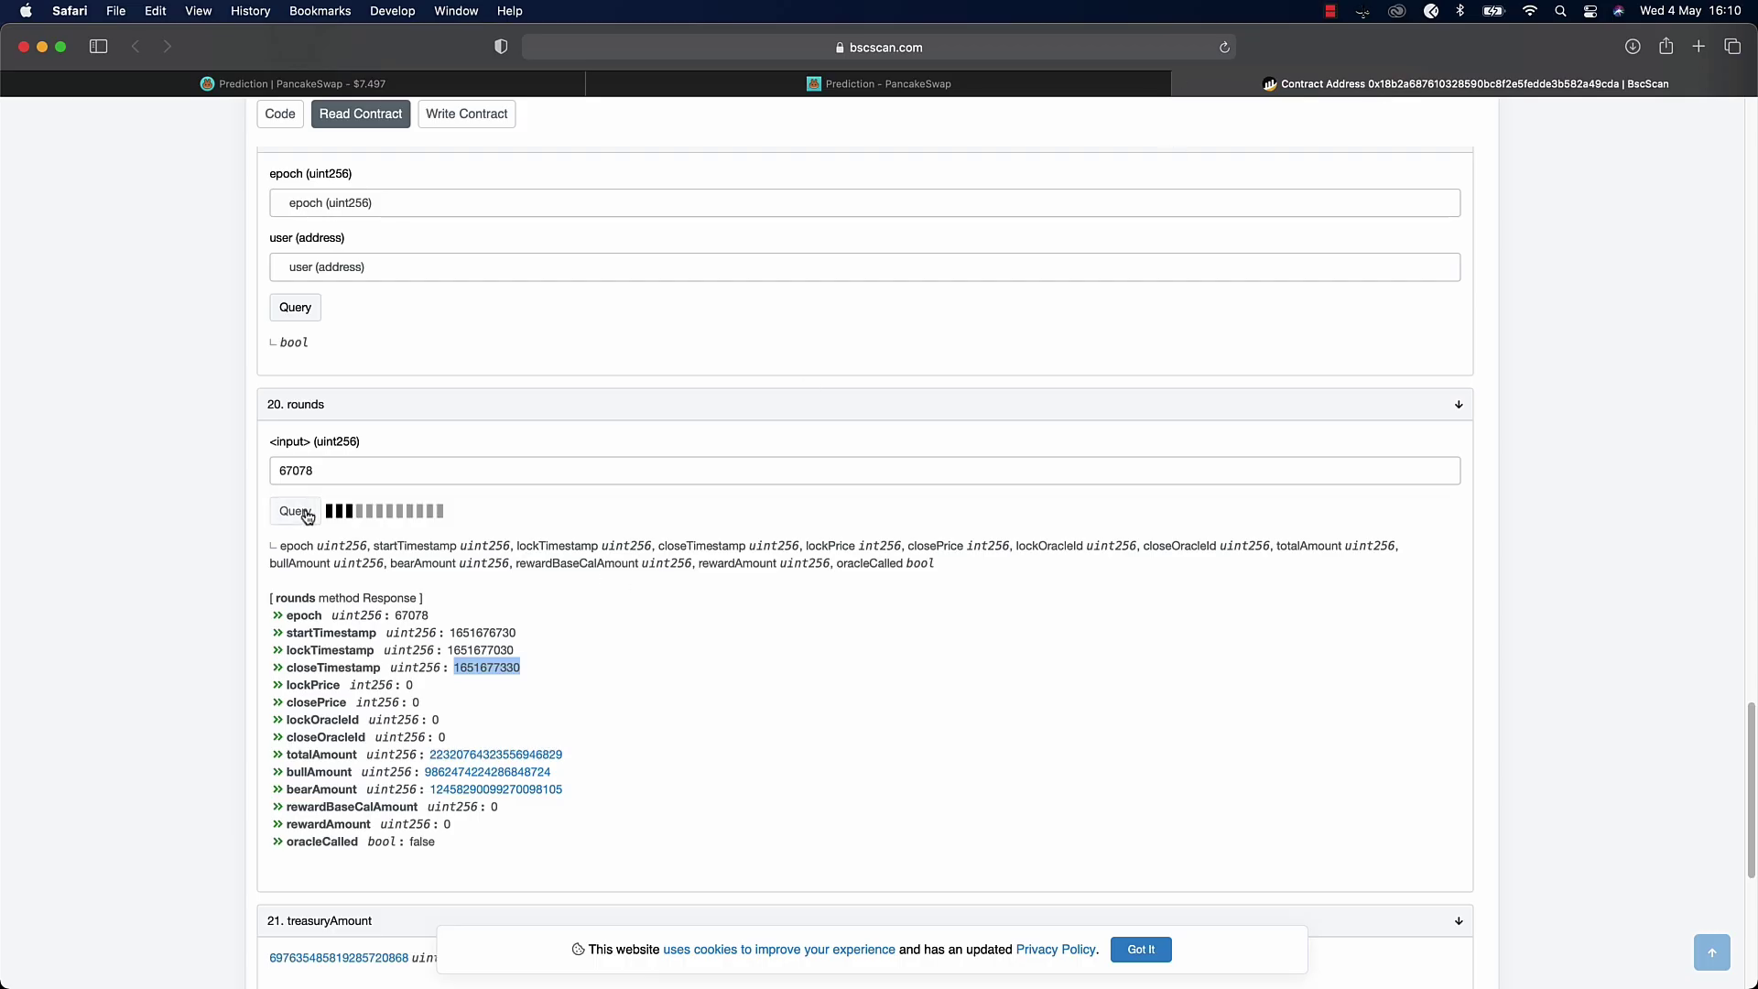
click(307, 517)
click(307, 517)
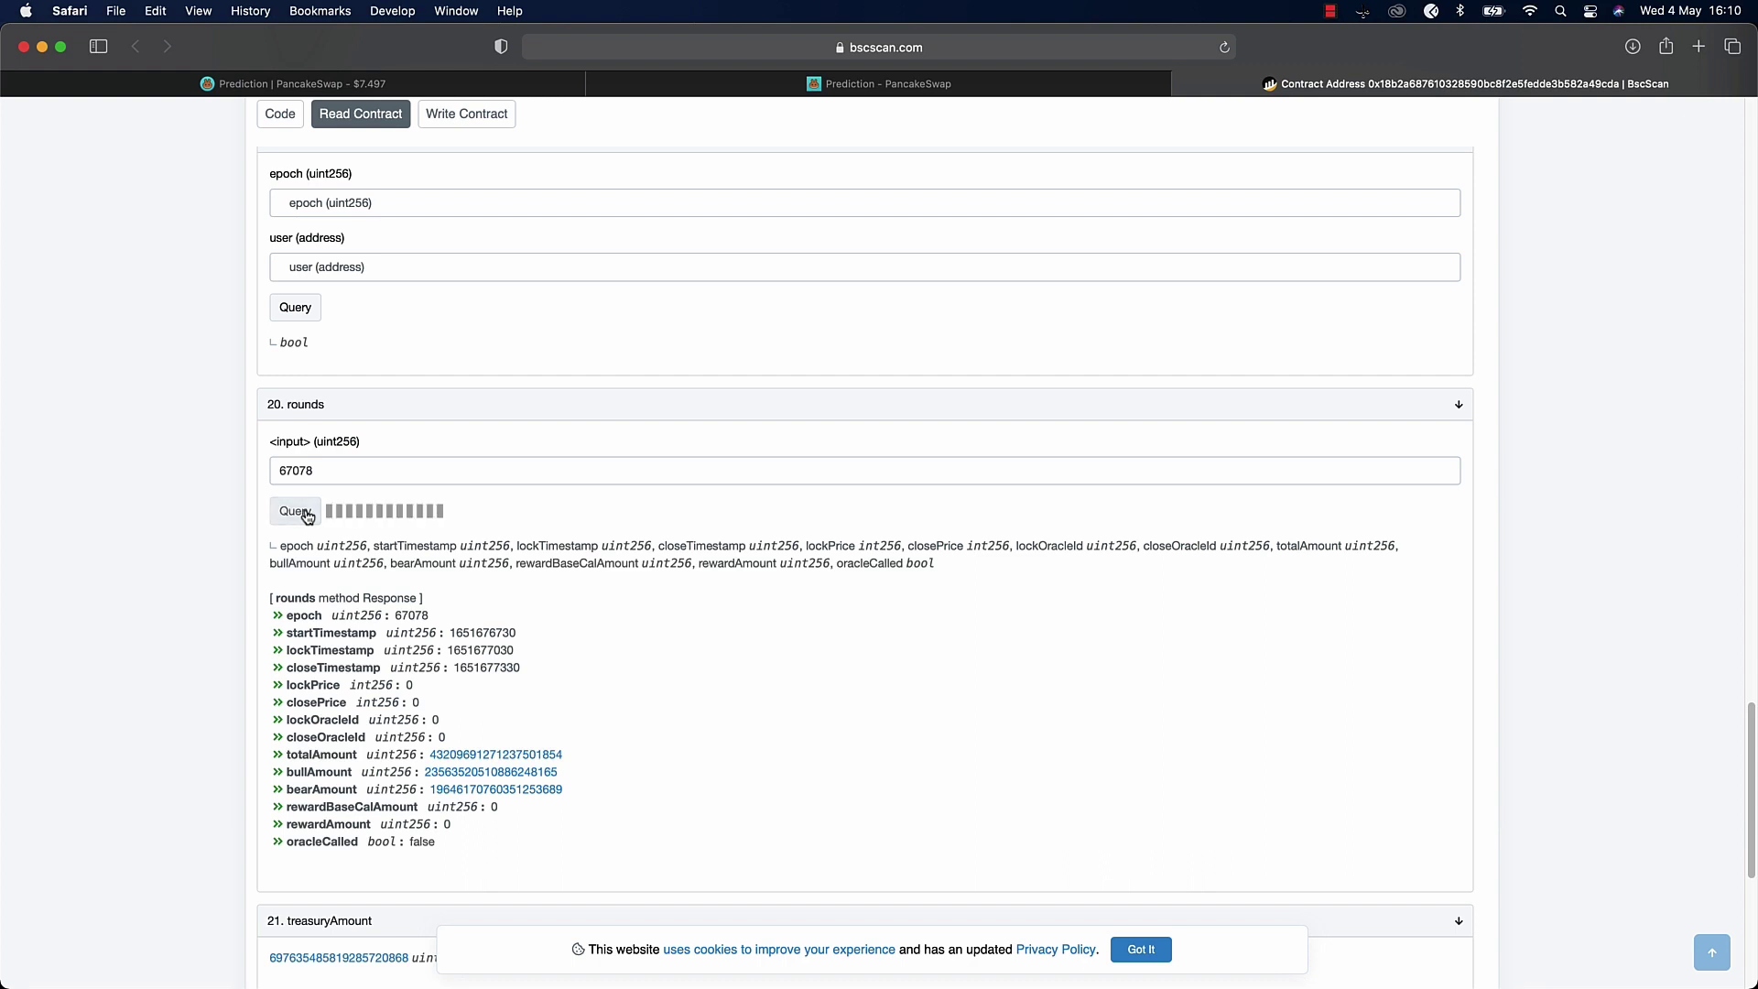
click(307, 517)
click(307, 517)
click(307, 517)
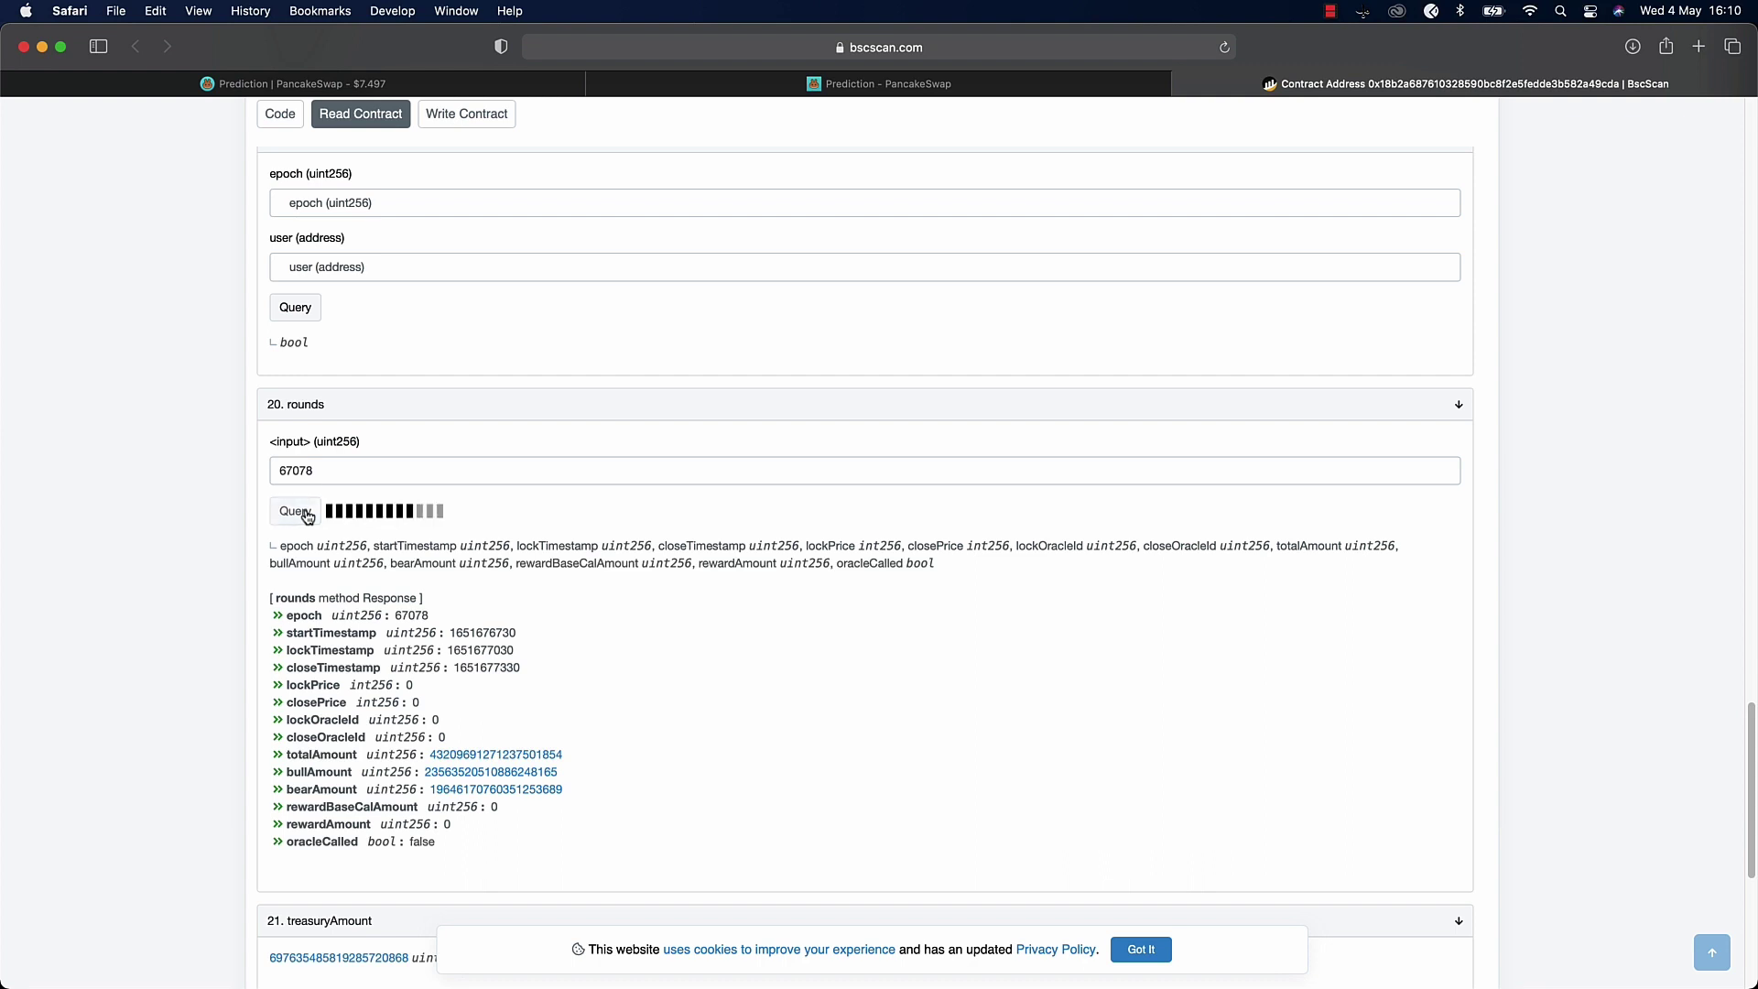
click(307, 517)
click(307, 517)
- Recheck the app tab, re-query round 67078 and note oracleCalled is false
click(792, 84)
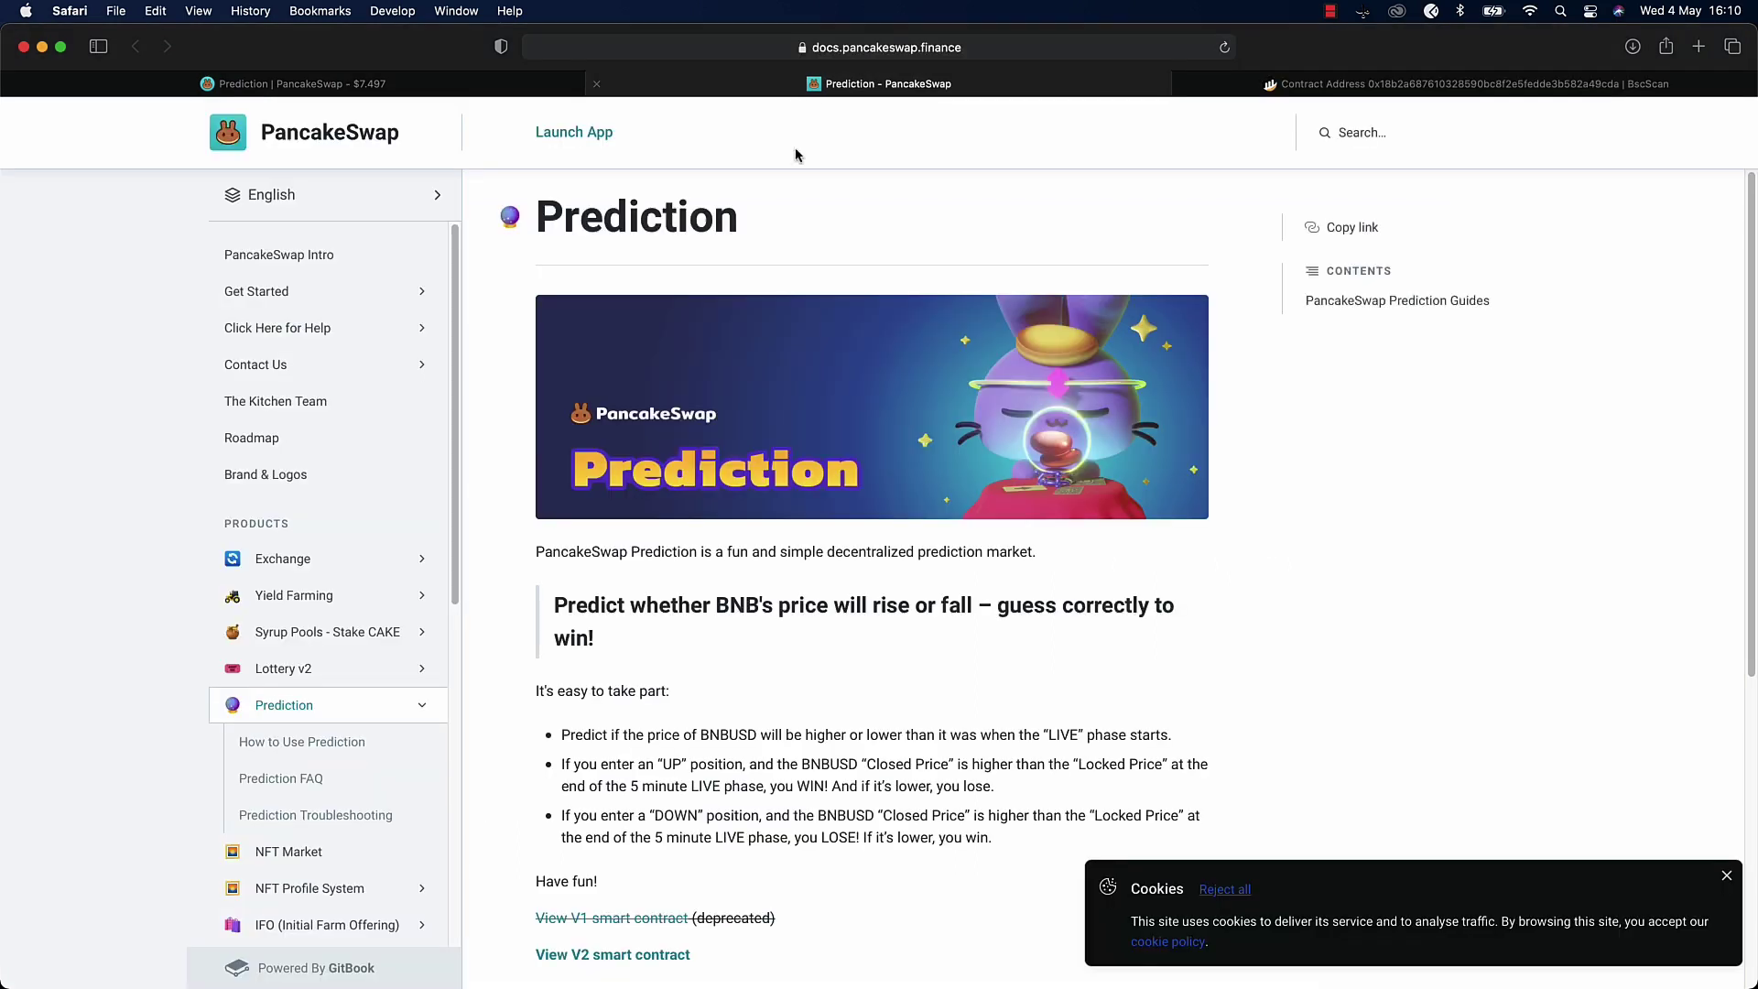
click(418, 87)
click(1465, 84)
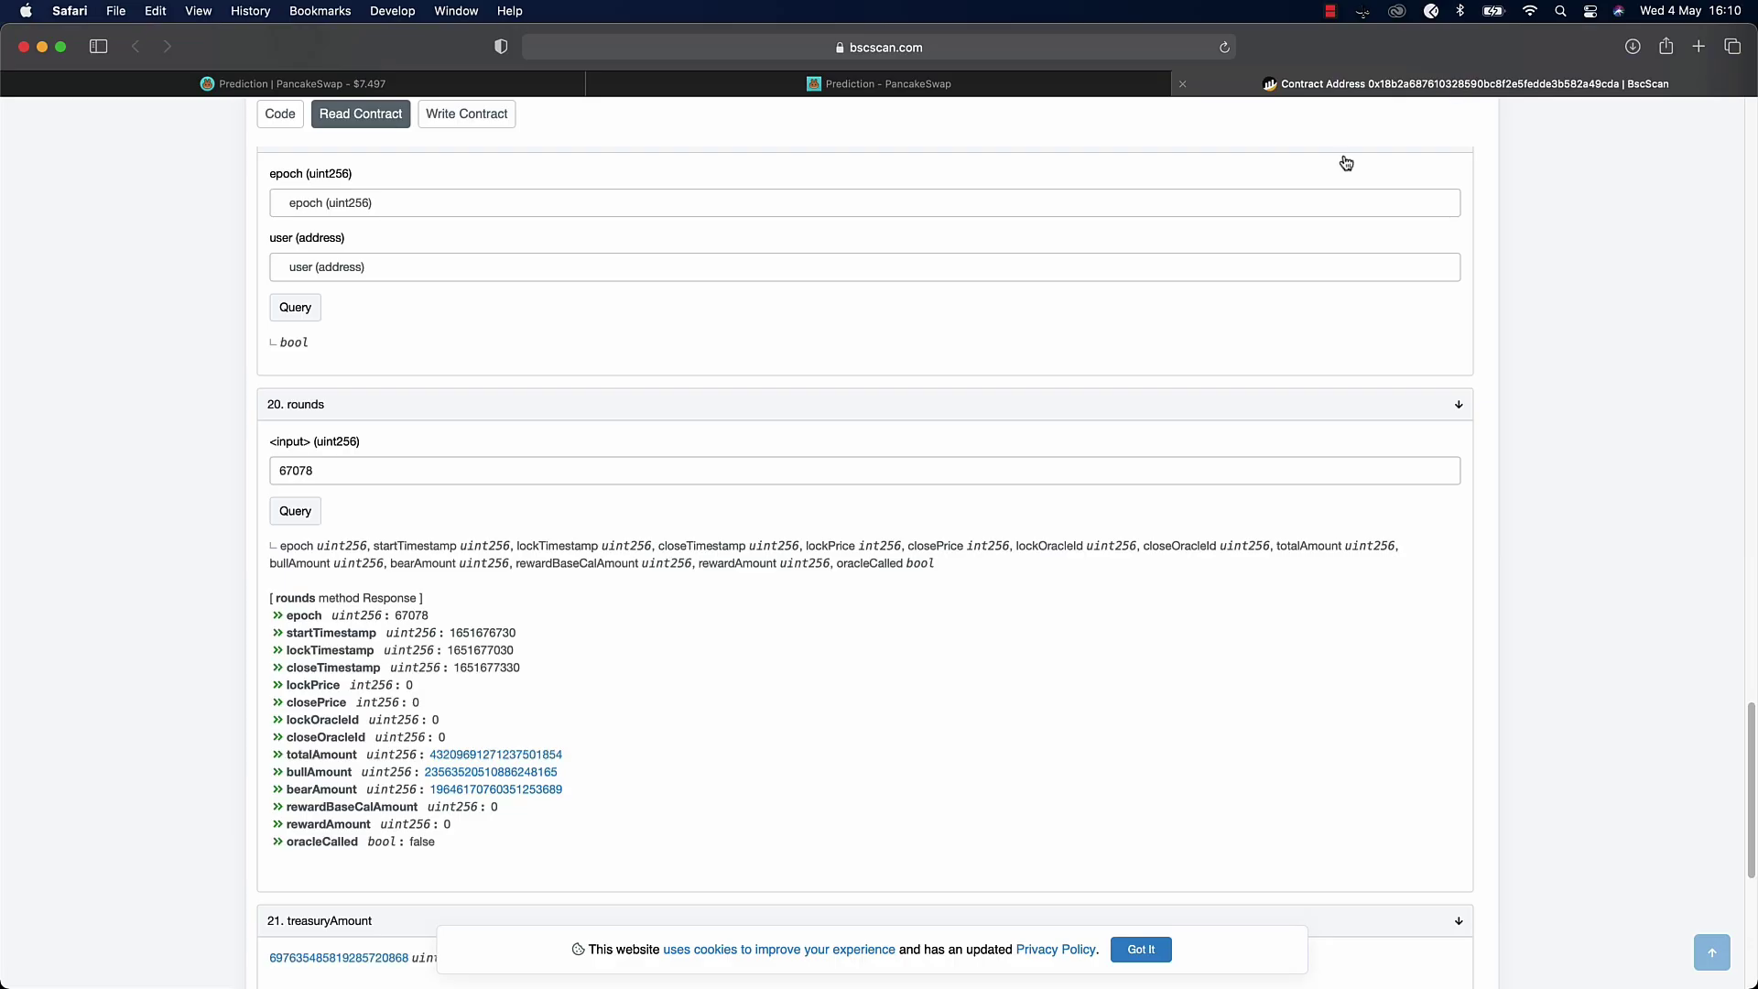
click(299, 516)
click(296, 519)
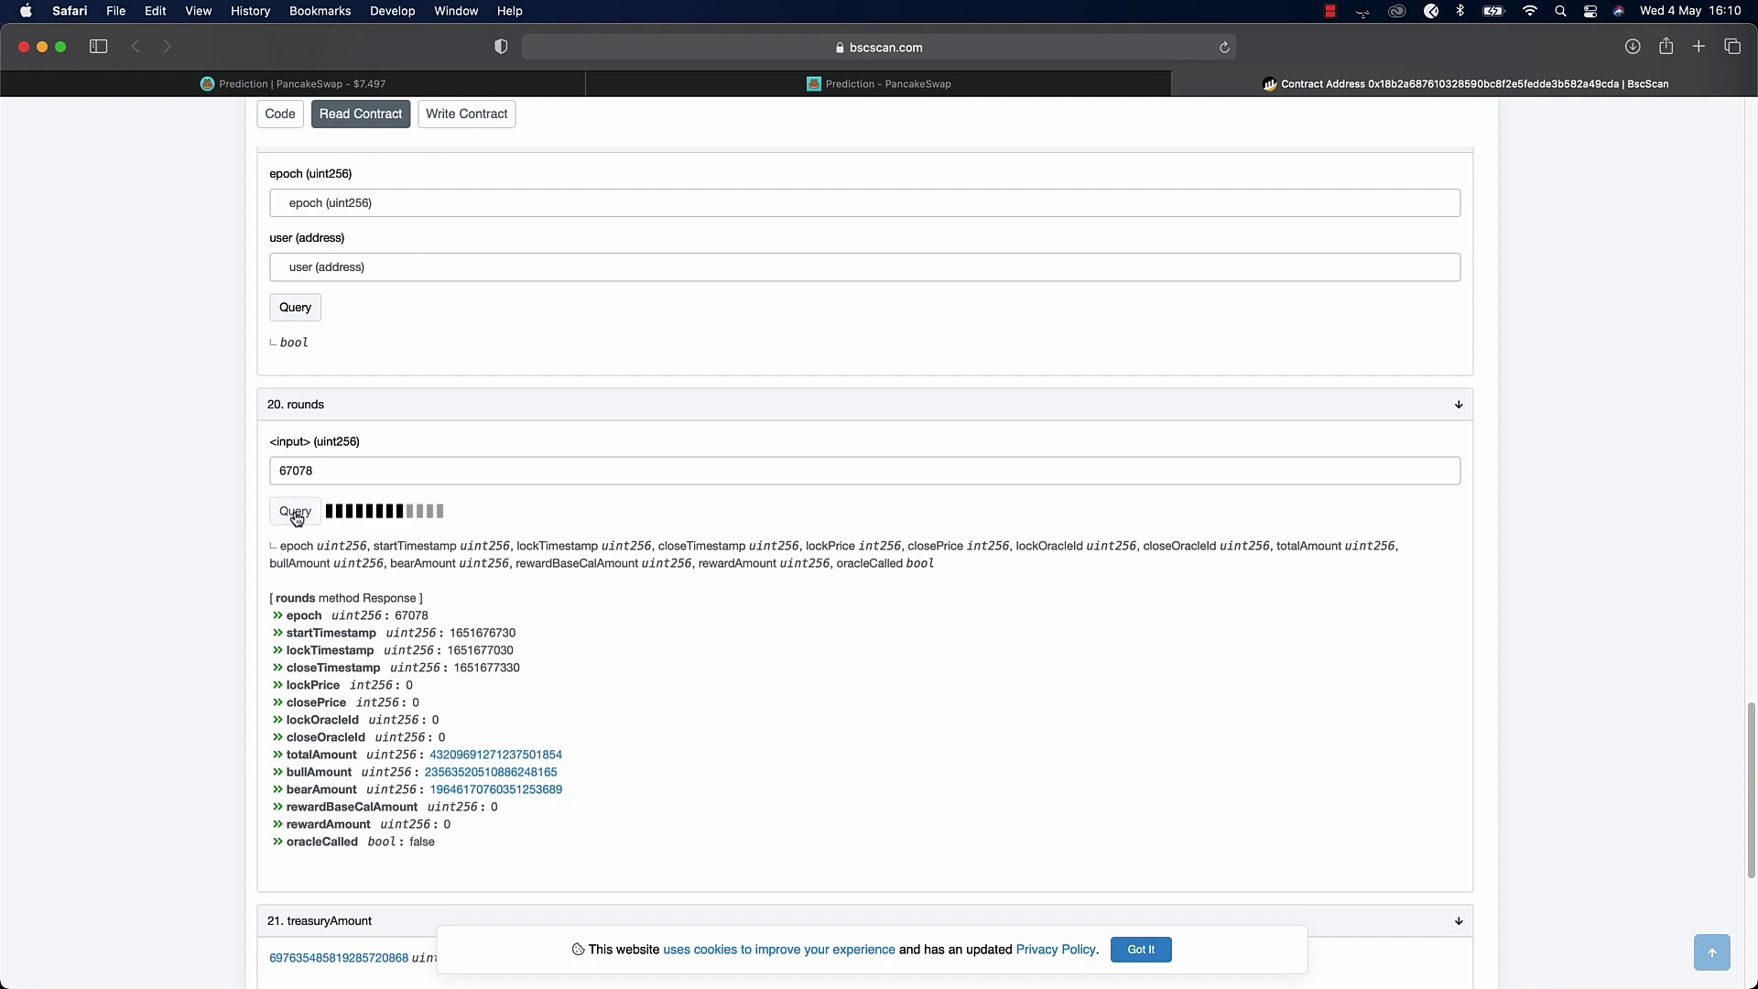
double_click(425, 844)
click(430, 845)
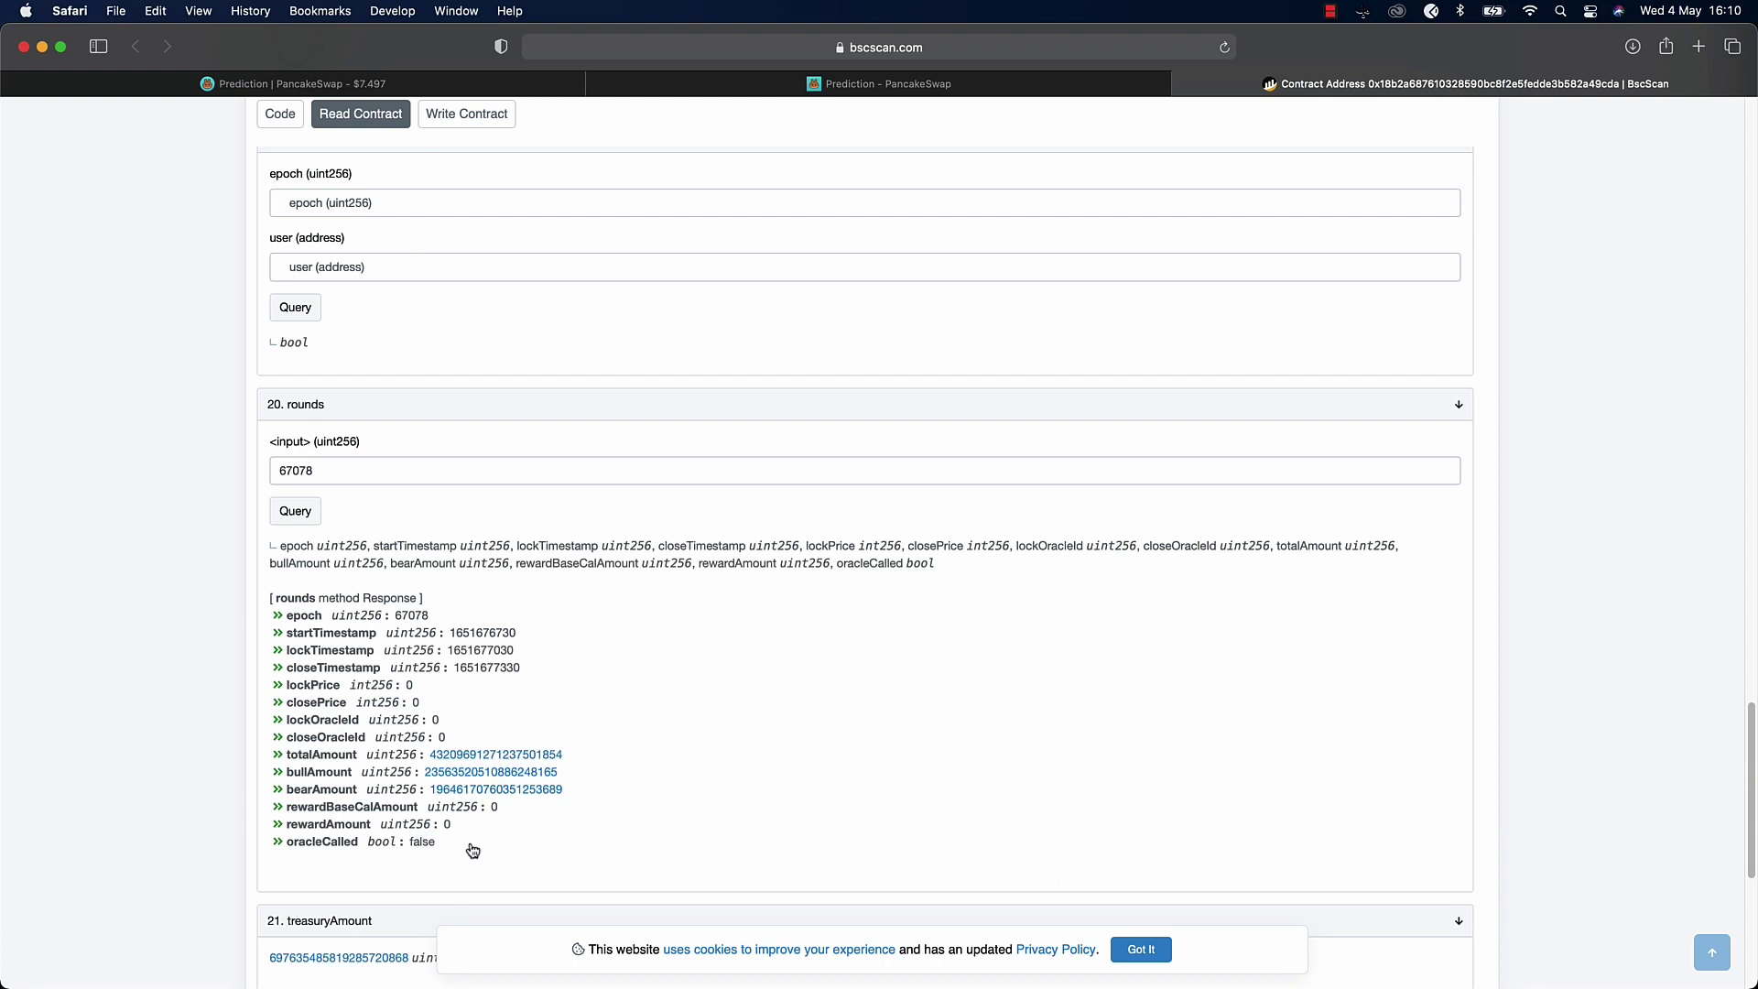
mouse_move(751, 976)
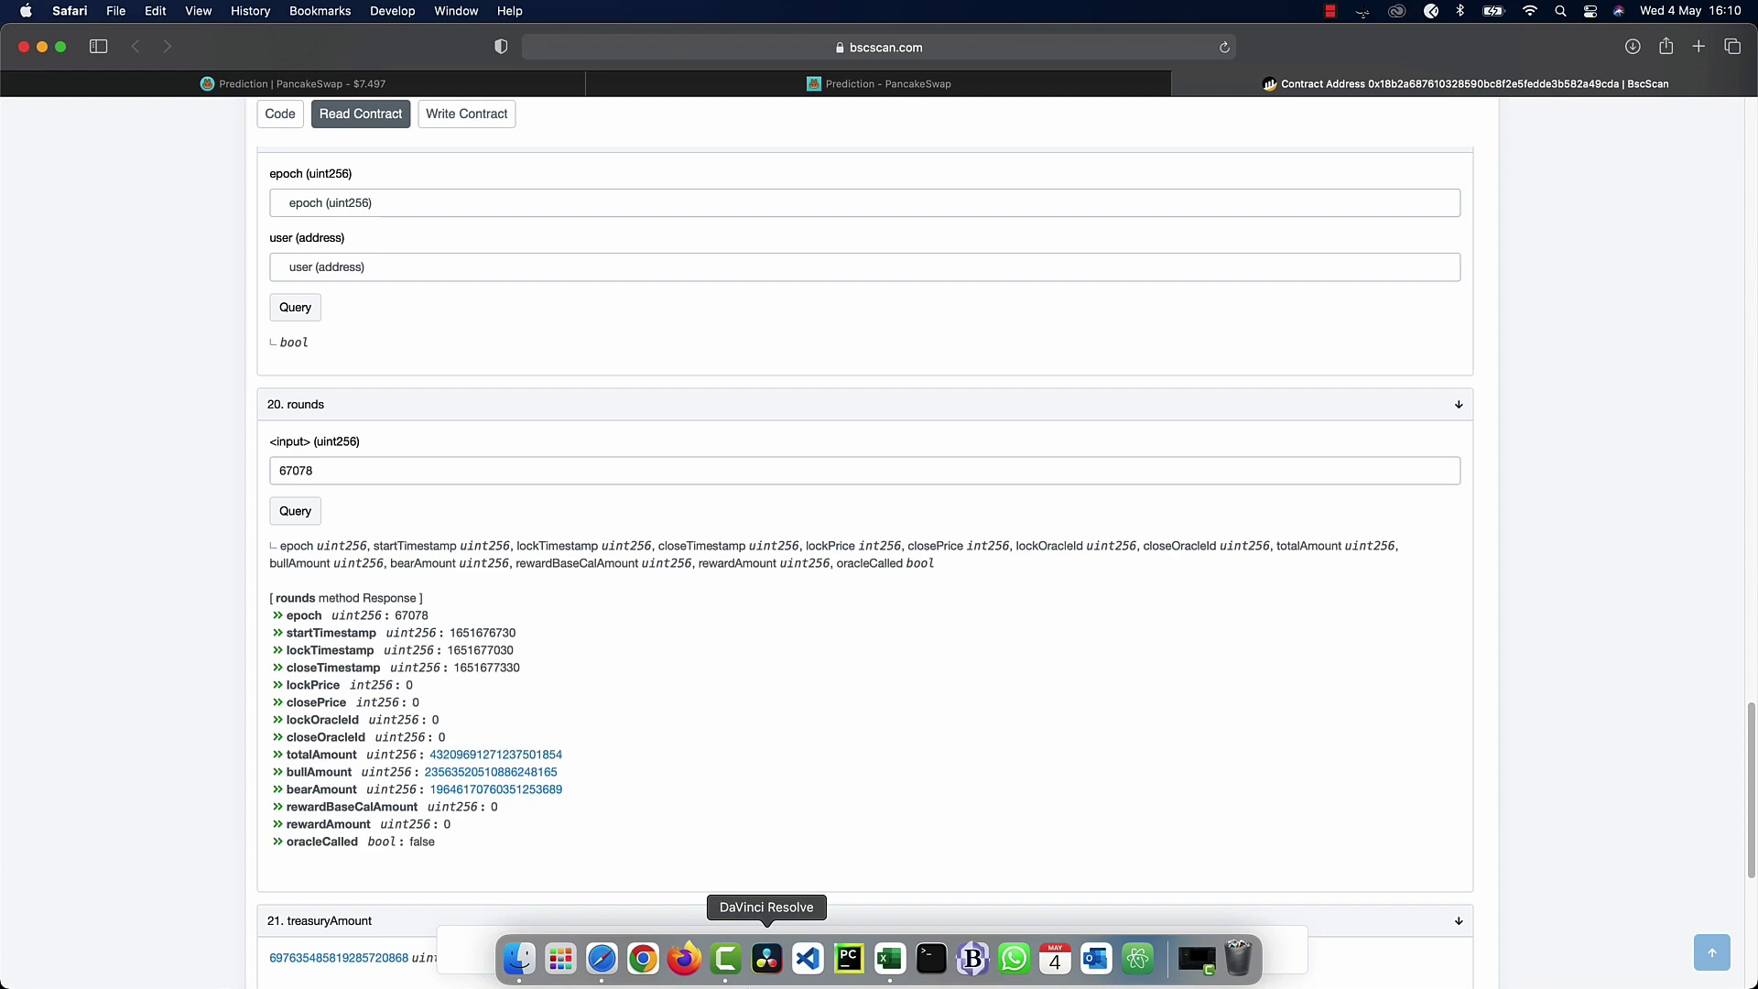
click(884, 962)
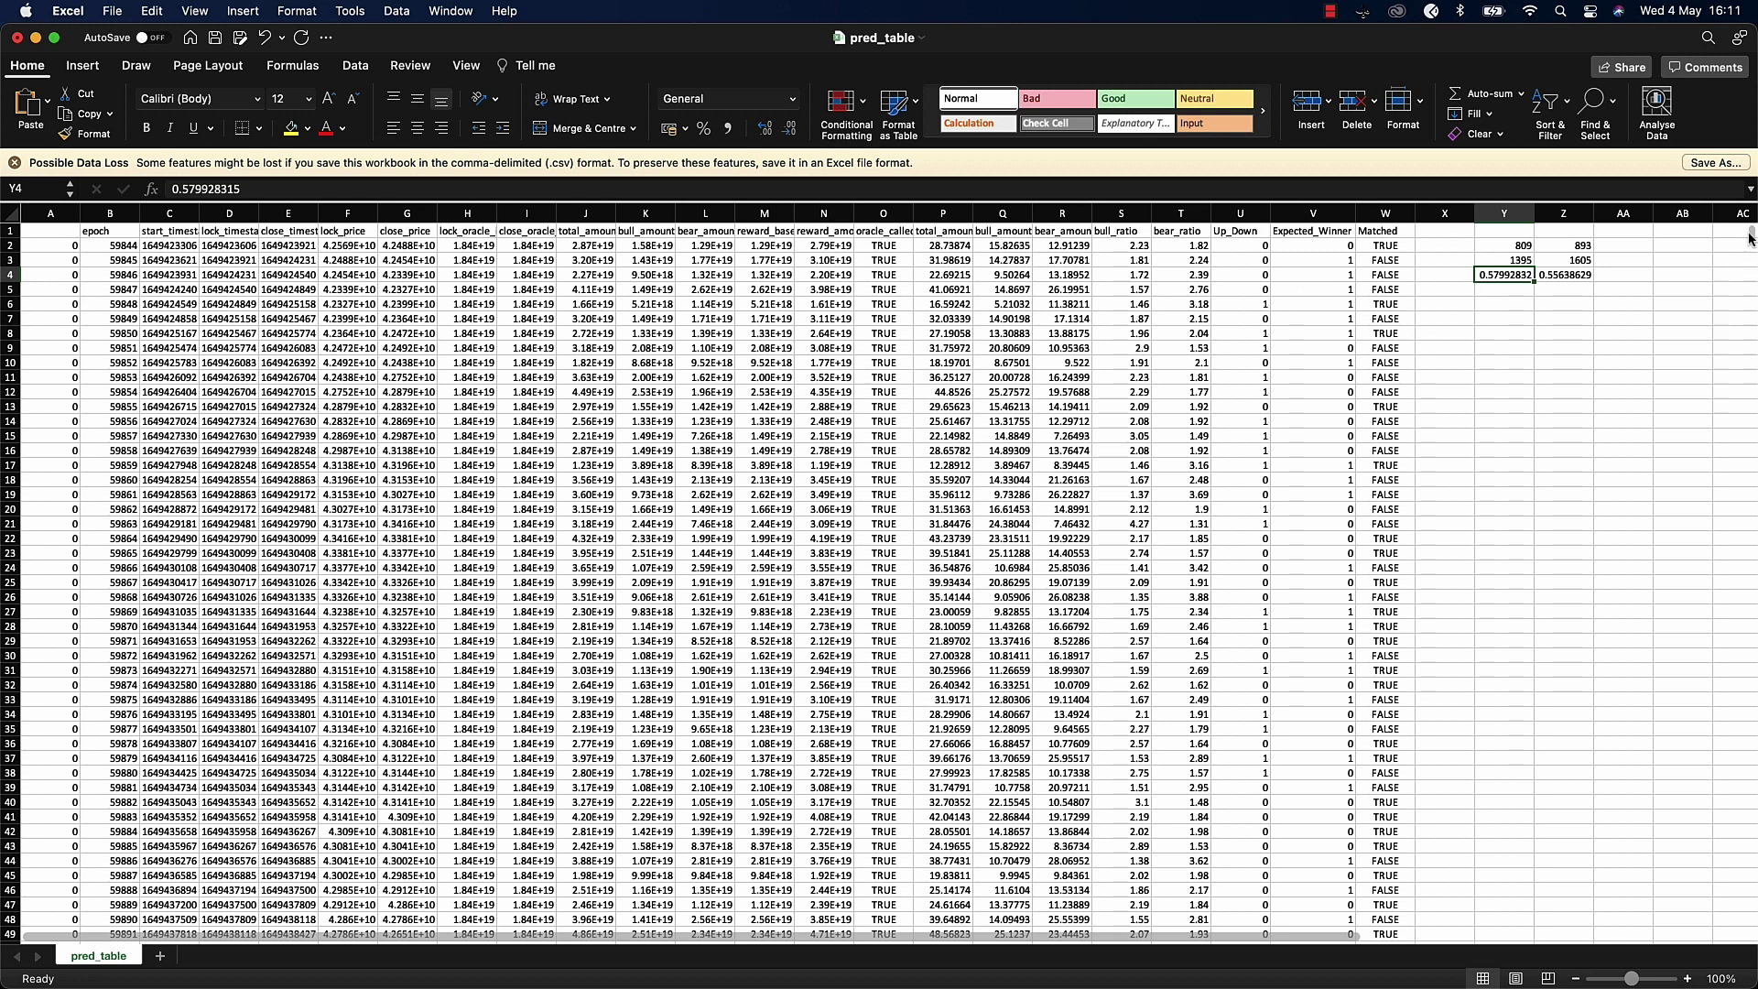
drag(1748, 240, 1754, 127)
mouse_move(639, 979)
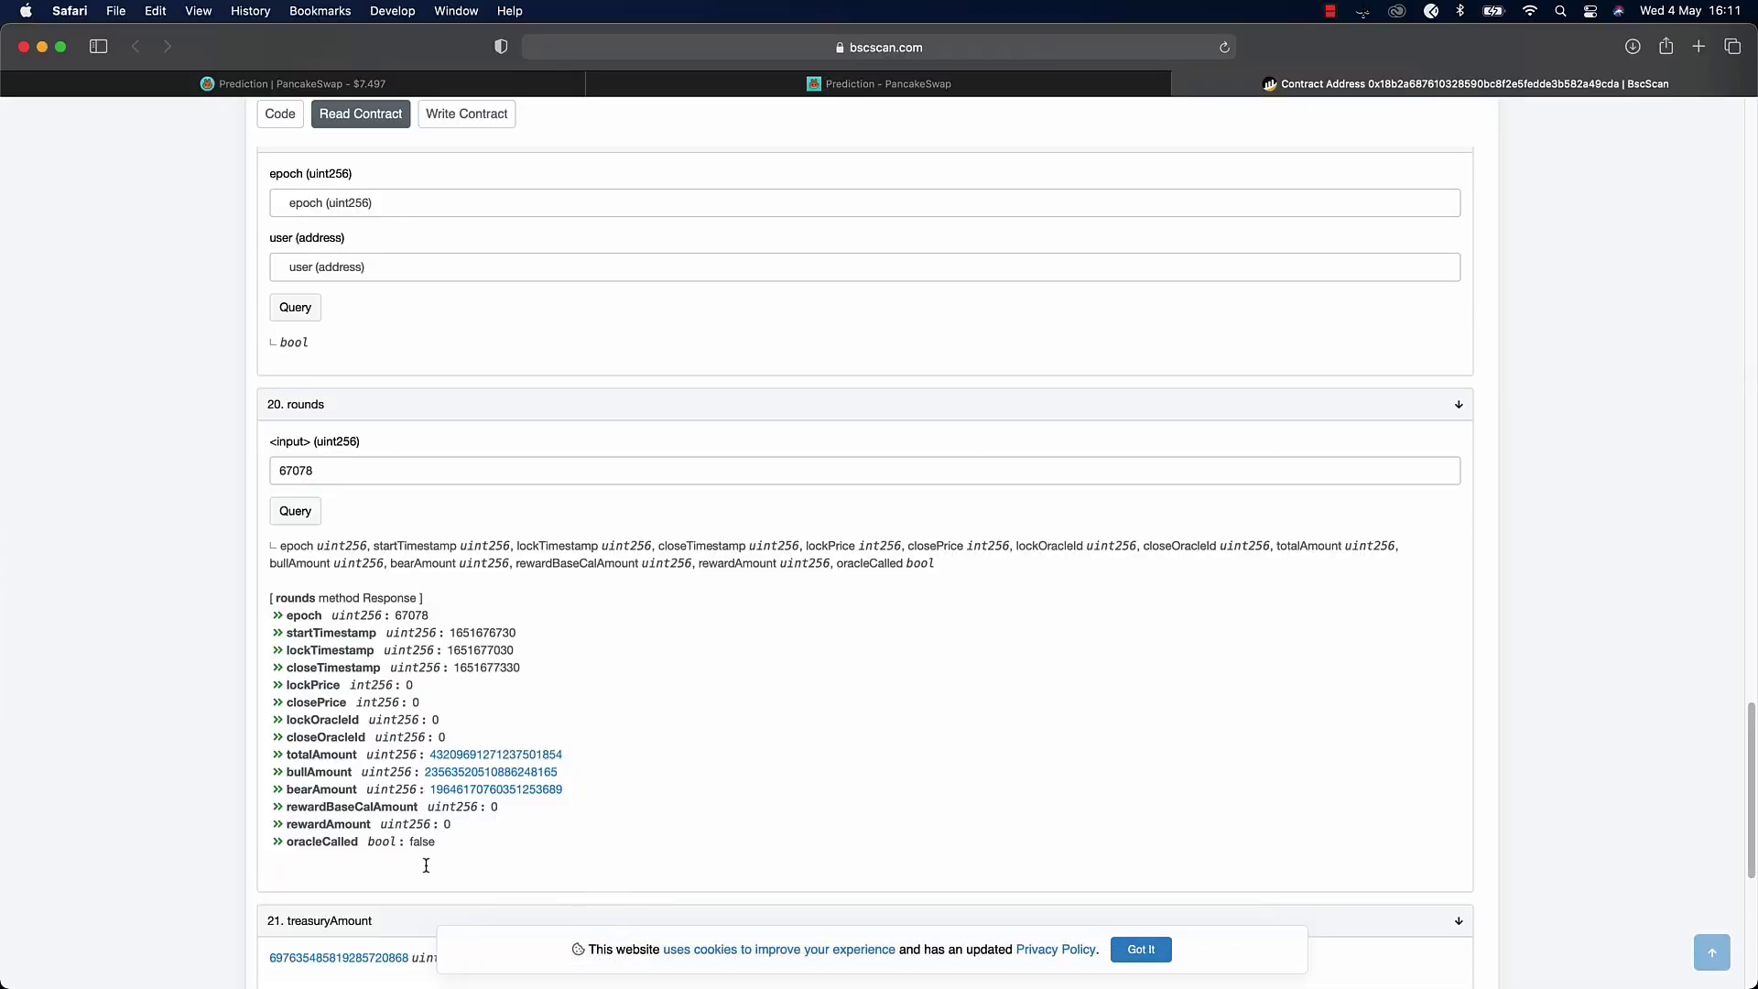
- Re-query round 67078 repeatedly and select the full response text to review it
click(309, 520)
click(309, 520)
click(308, 520)
click(309, 520)
click(309, 520)
click(308, 520)
click(309, 520)
mouse_move(552, 847)
mouse_down()
mouse_move(273, 668)
mouse_move(260, 535)
mouse_up()
click(316, 583)
click(307, 519)
click(307, 519)
- Back in pred_table, inspect bull_ratio in S12 and the 0.579928315 ratio in Y4
mouse_move(712, 978)
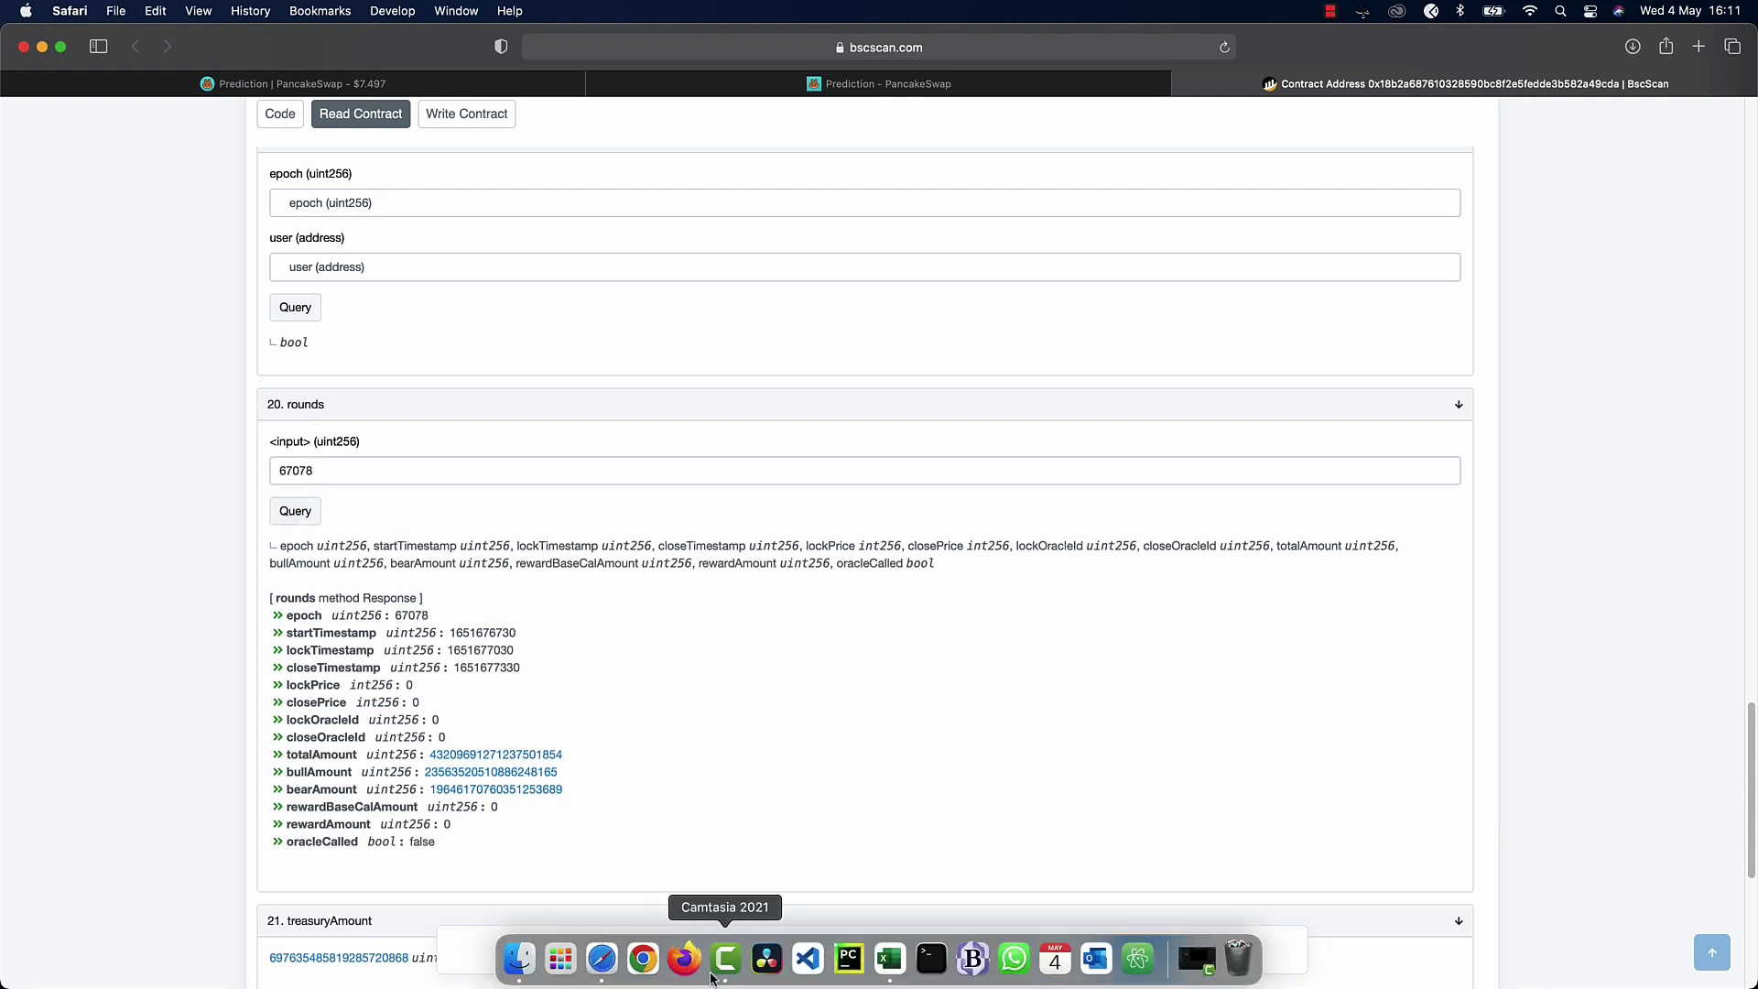
click(889, 960)
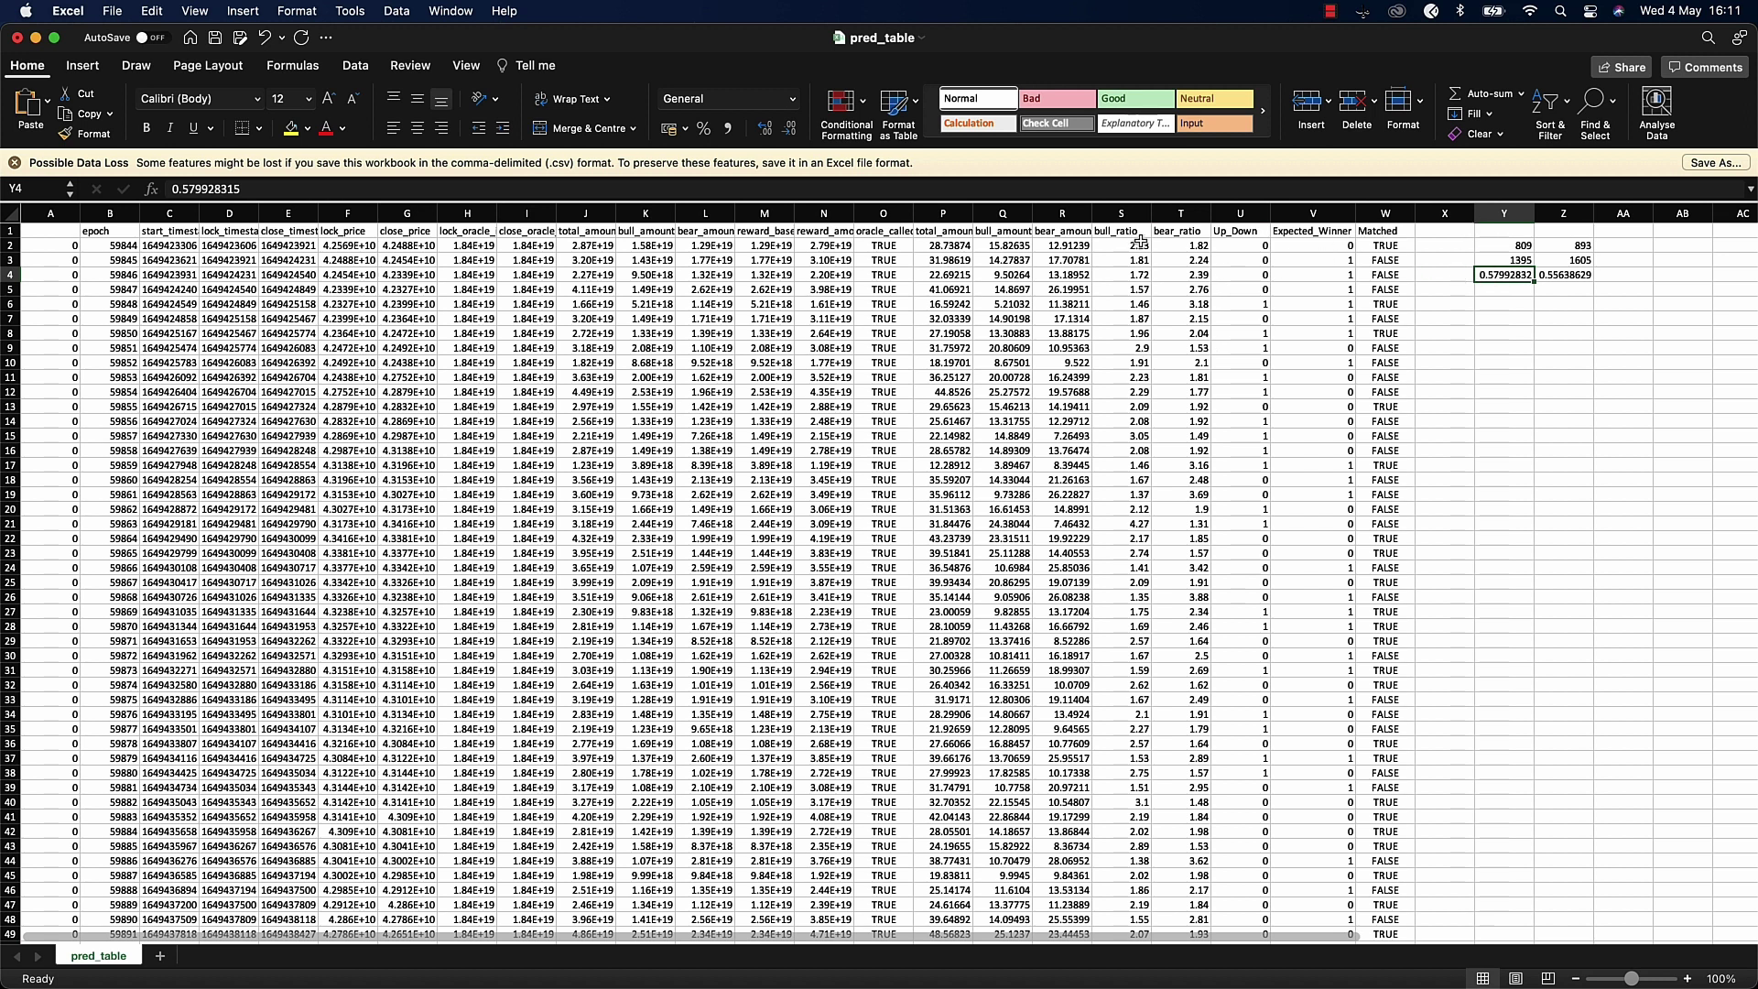
click(1138, 392)
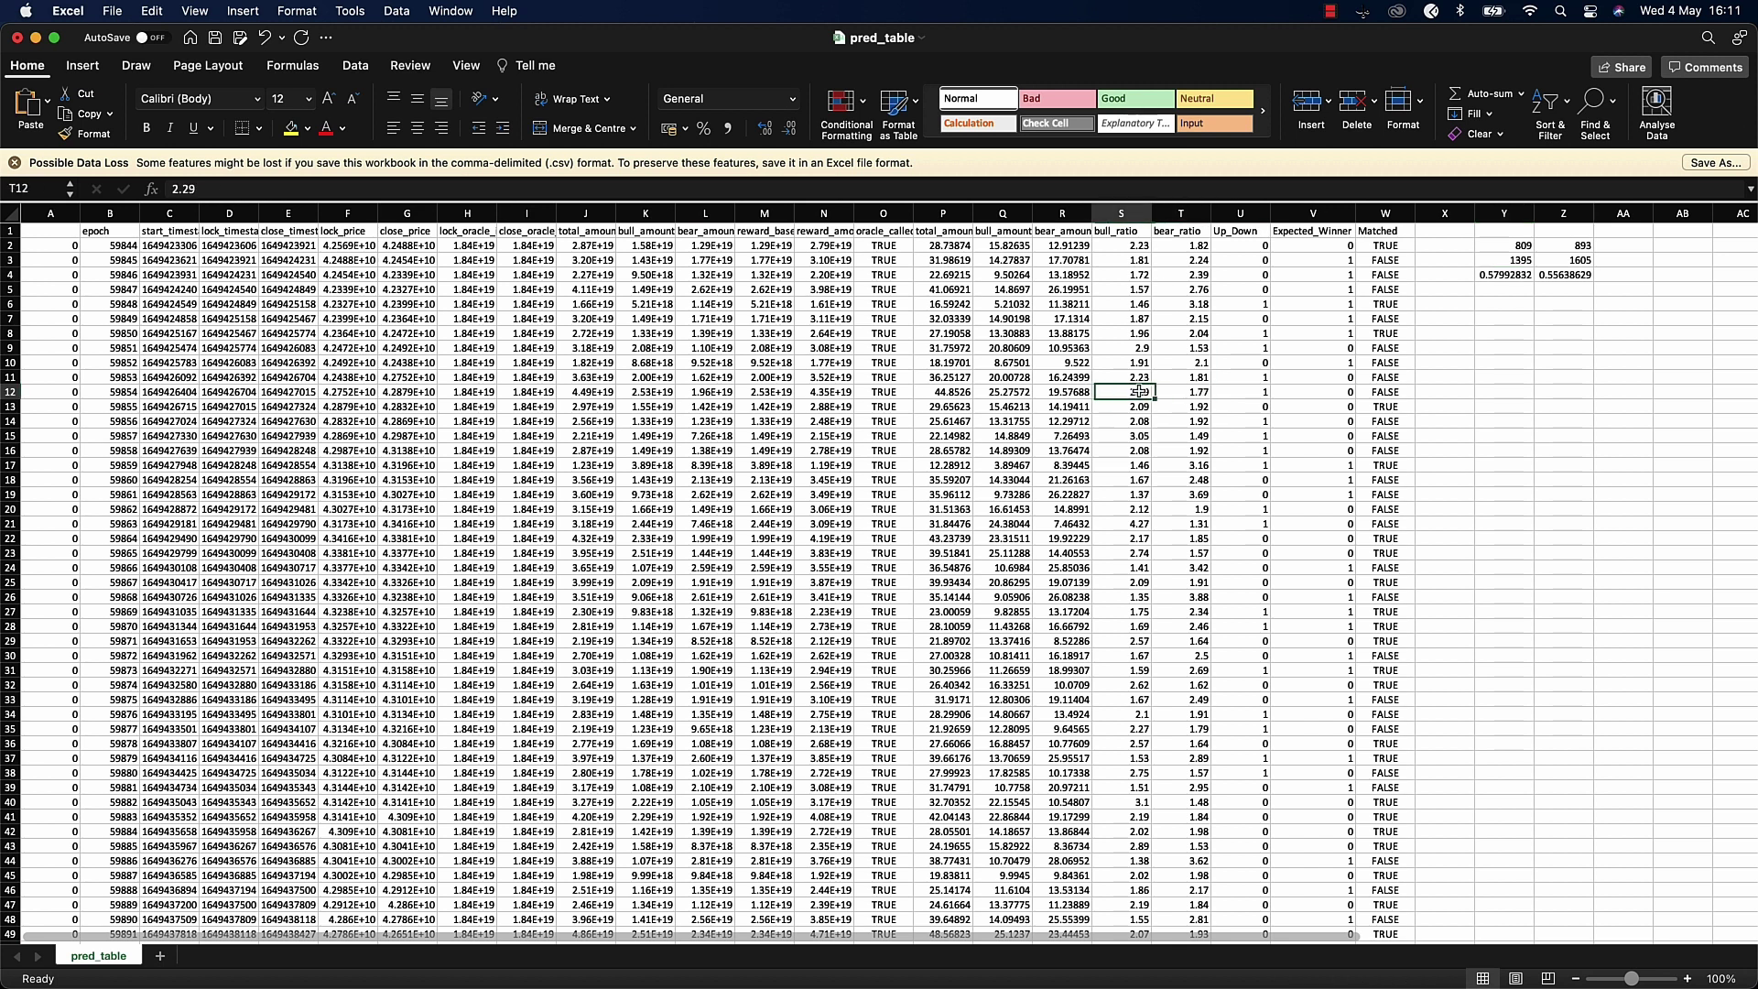
mouse_move(1138, 391)
mouse_down()
mouse_move(1204, 391)
mouse_move(1118, 388)
mouse_up()
click(1484, 288)
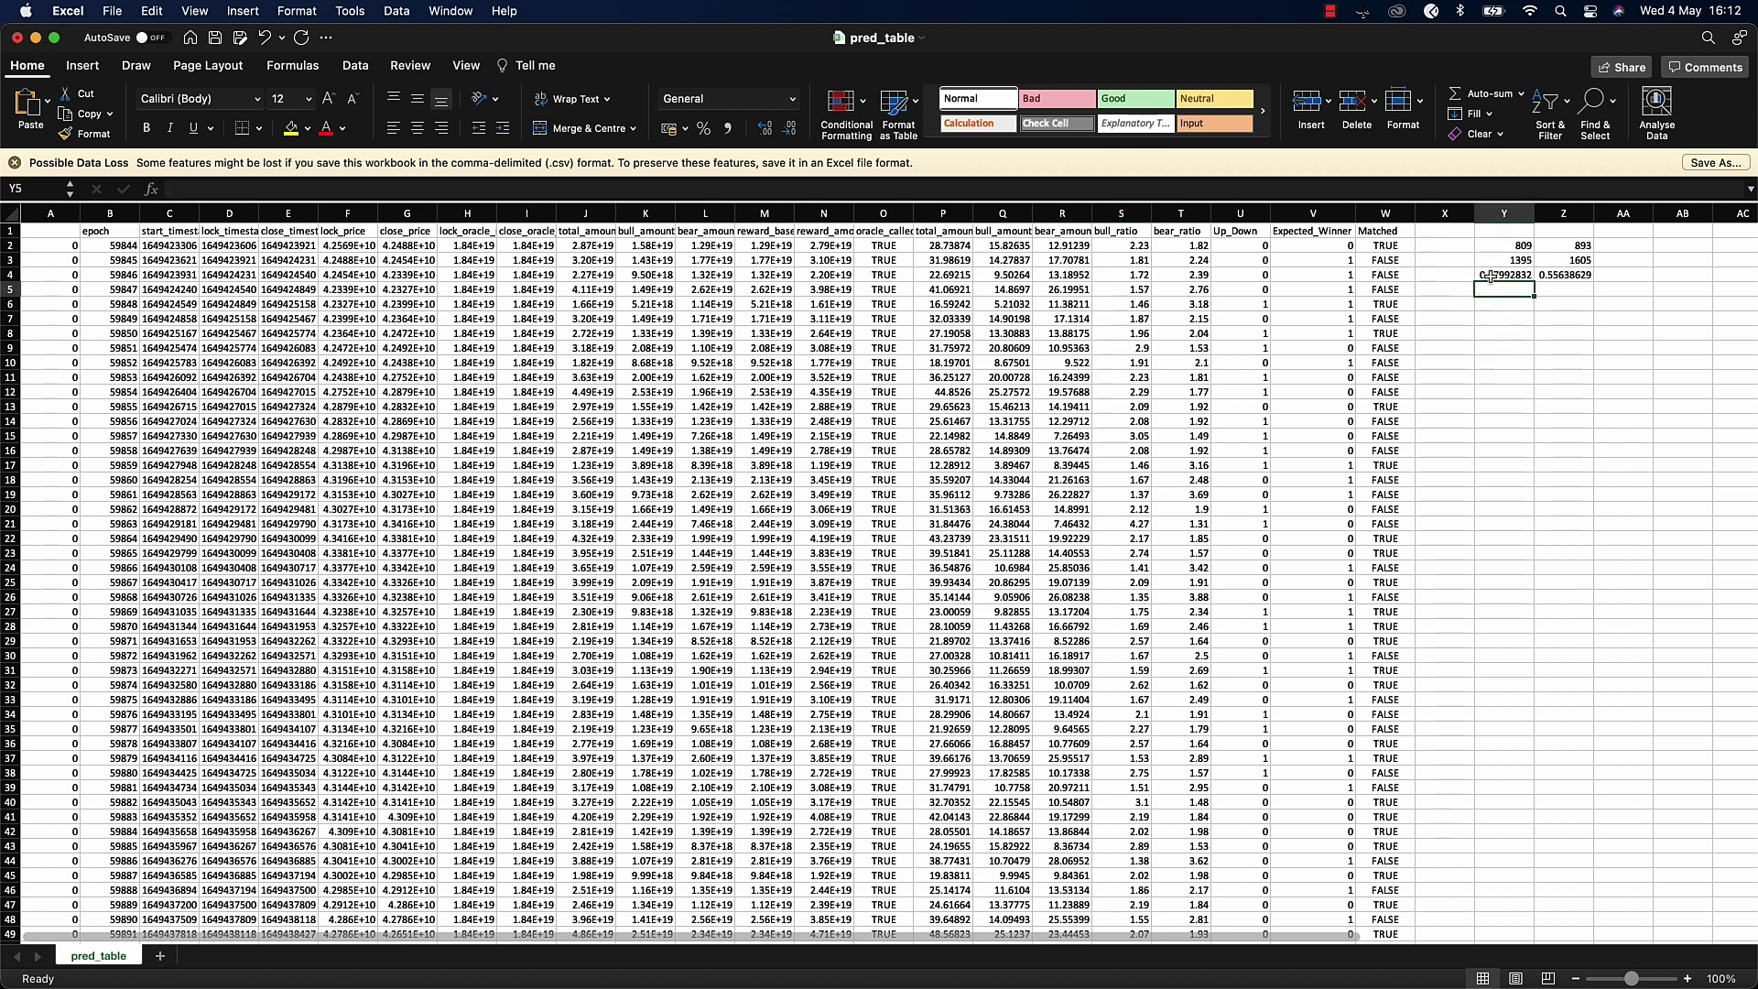
click(1490, 276)
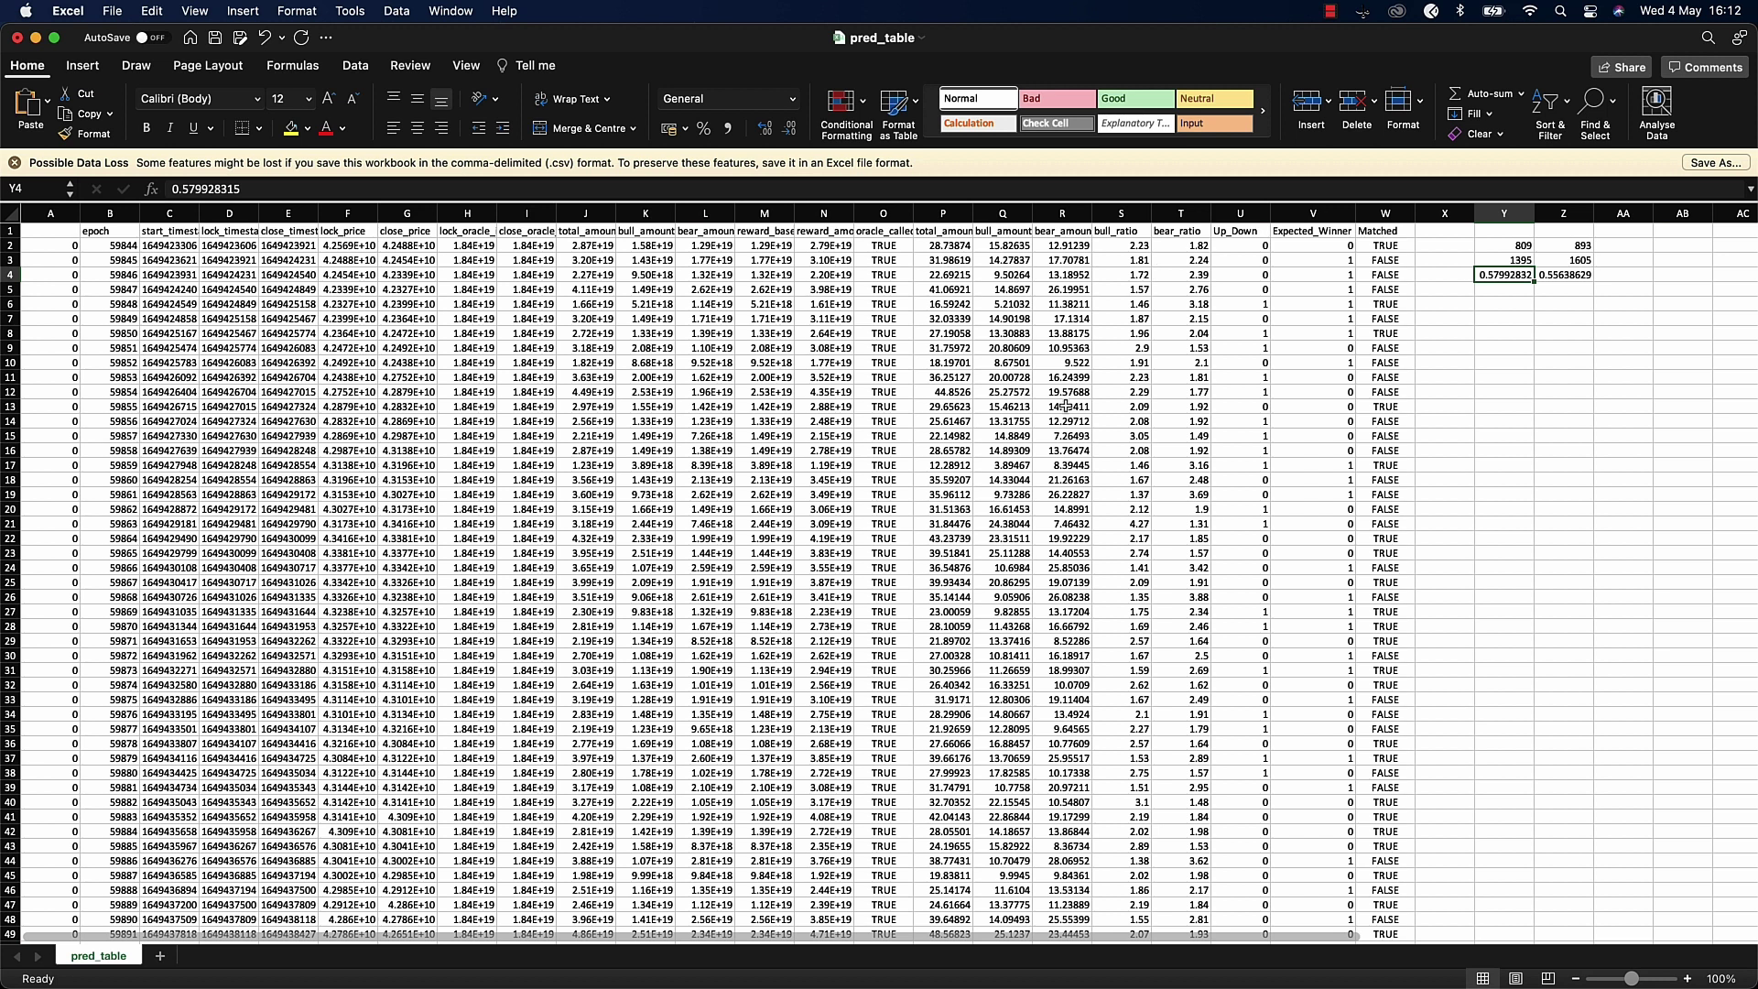
mouse_move(751, 970)
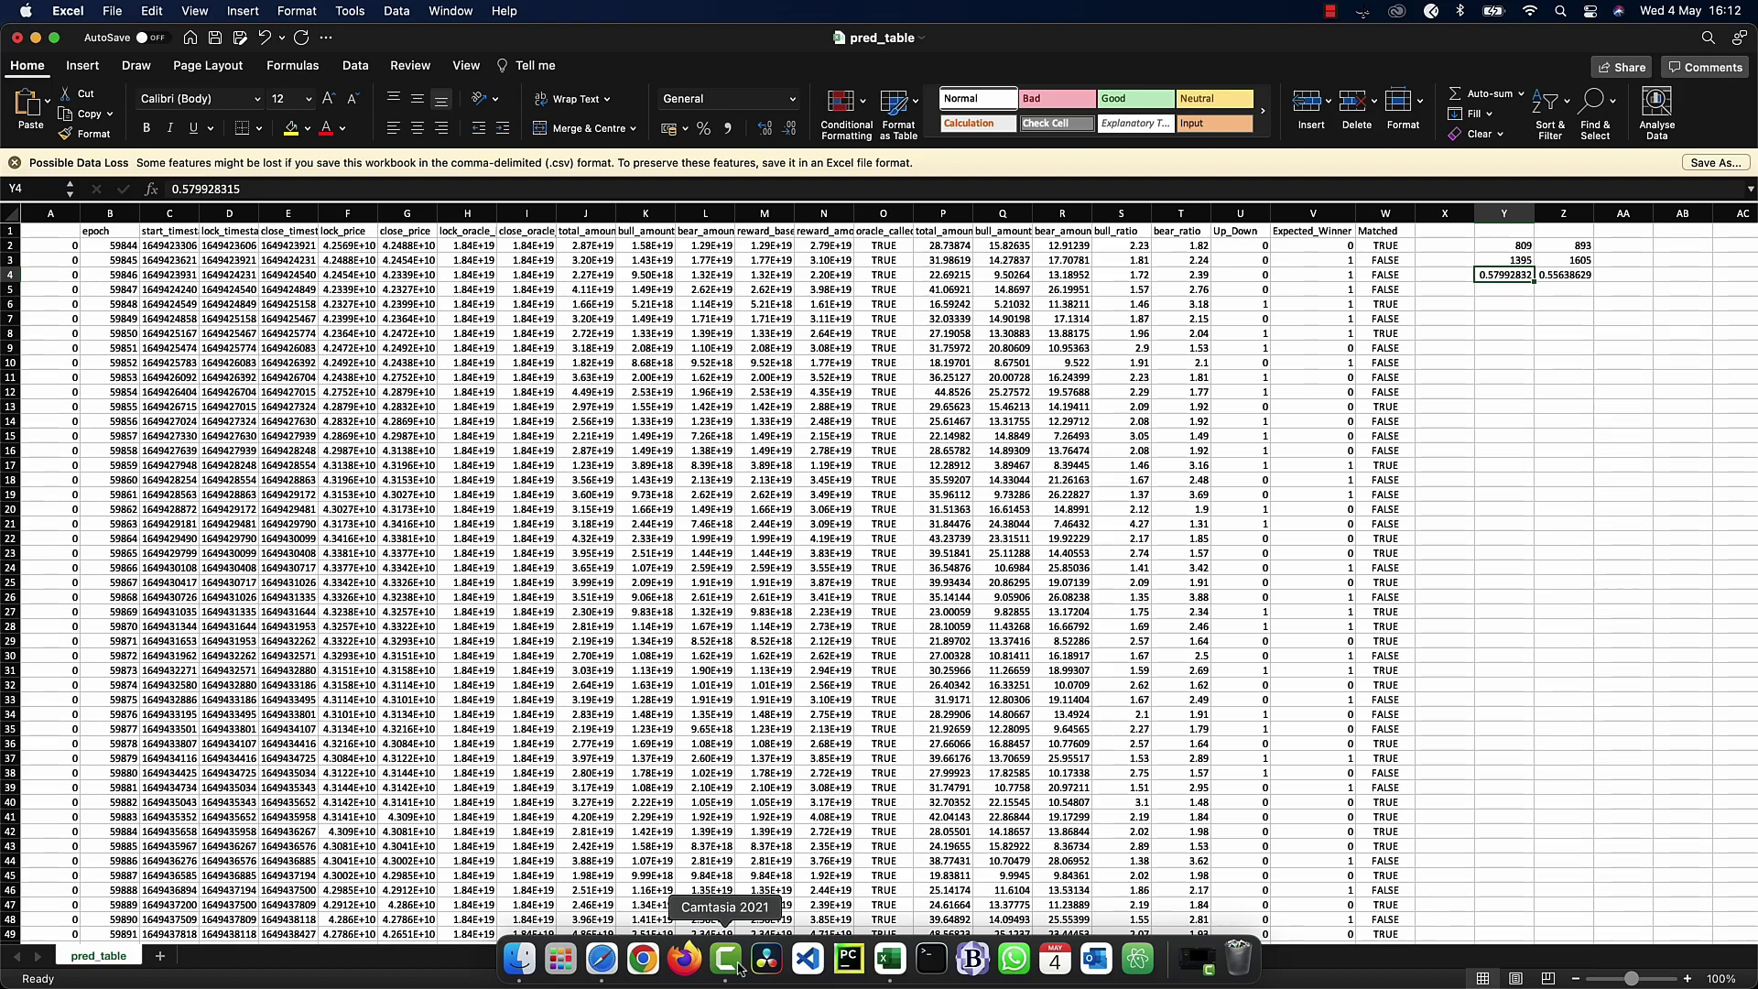
- Query rounds for epoch 67078, then 67077, noting 67077's oracleCalled is true
click(602, 959)
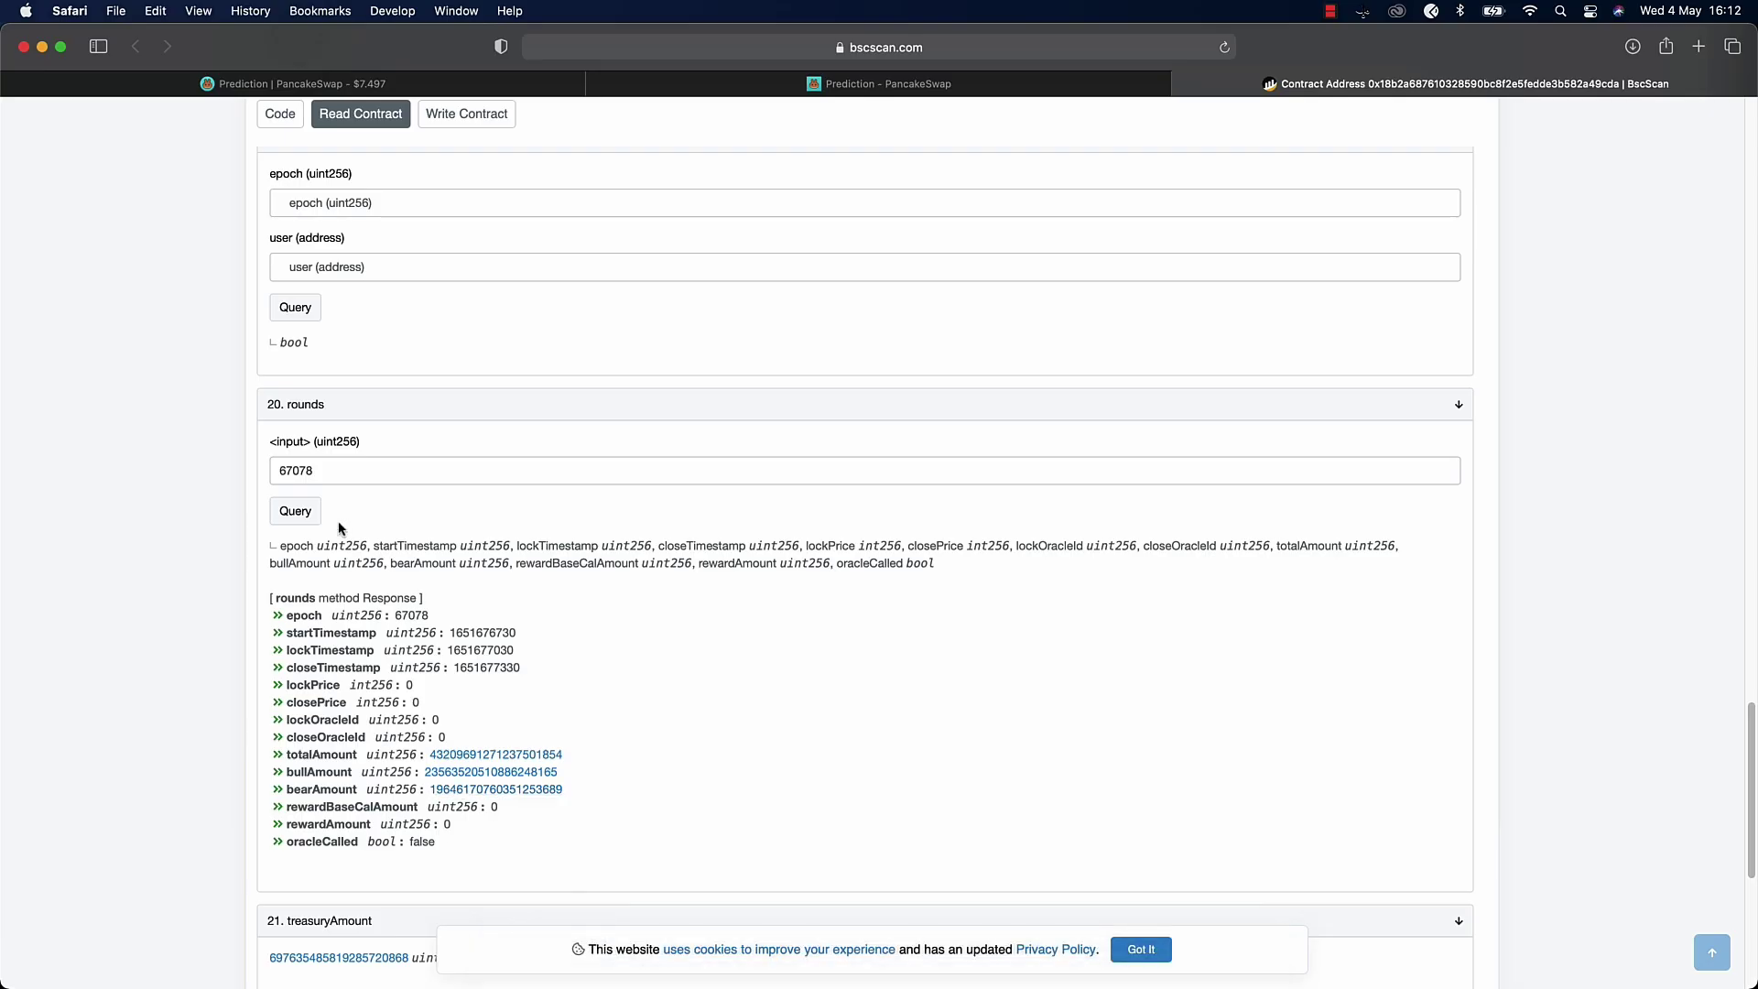
click(294, 512)
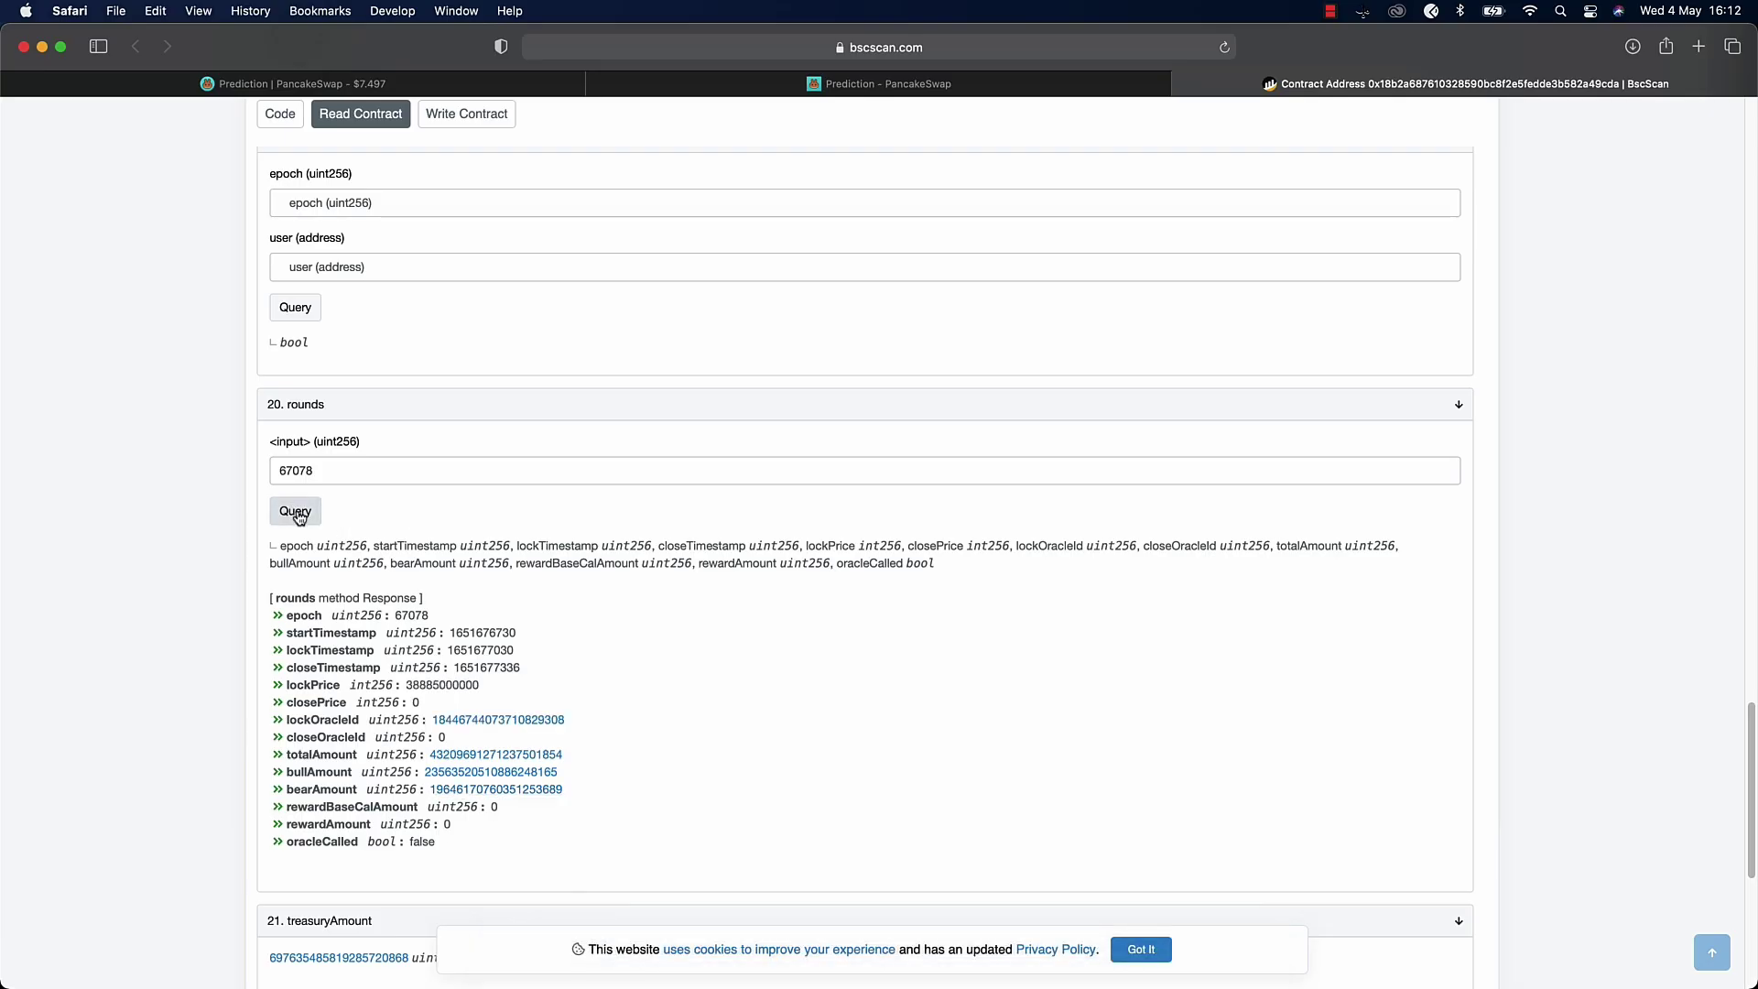
double_click(317, 685)
click(323, 471)
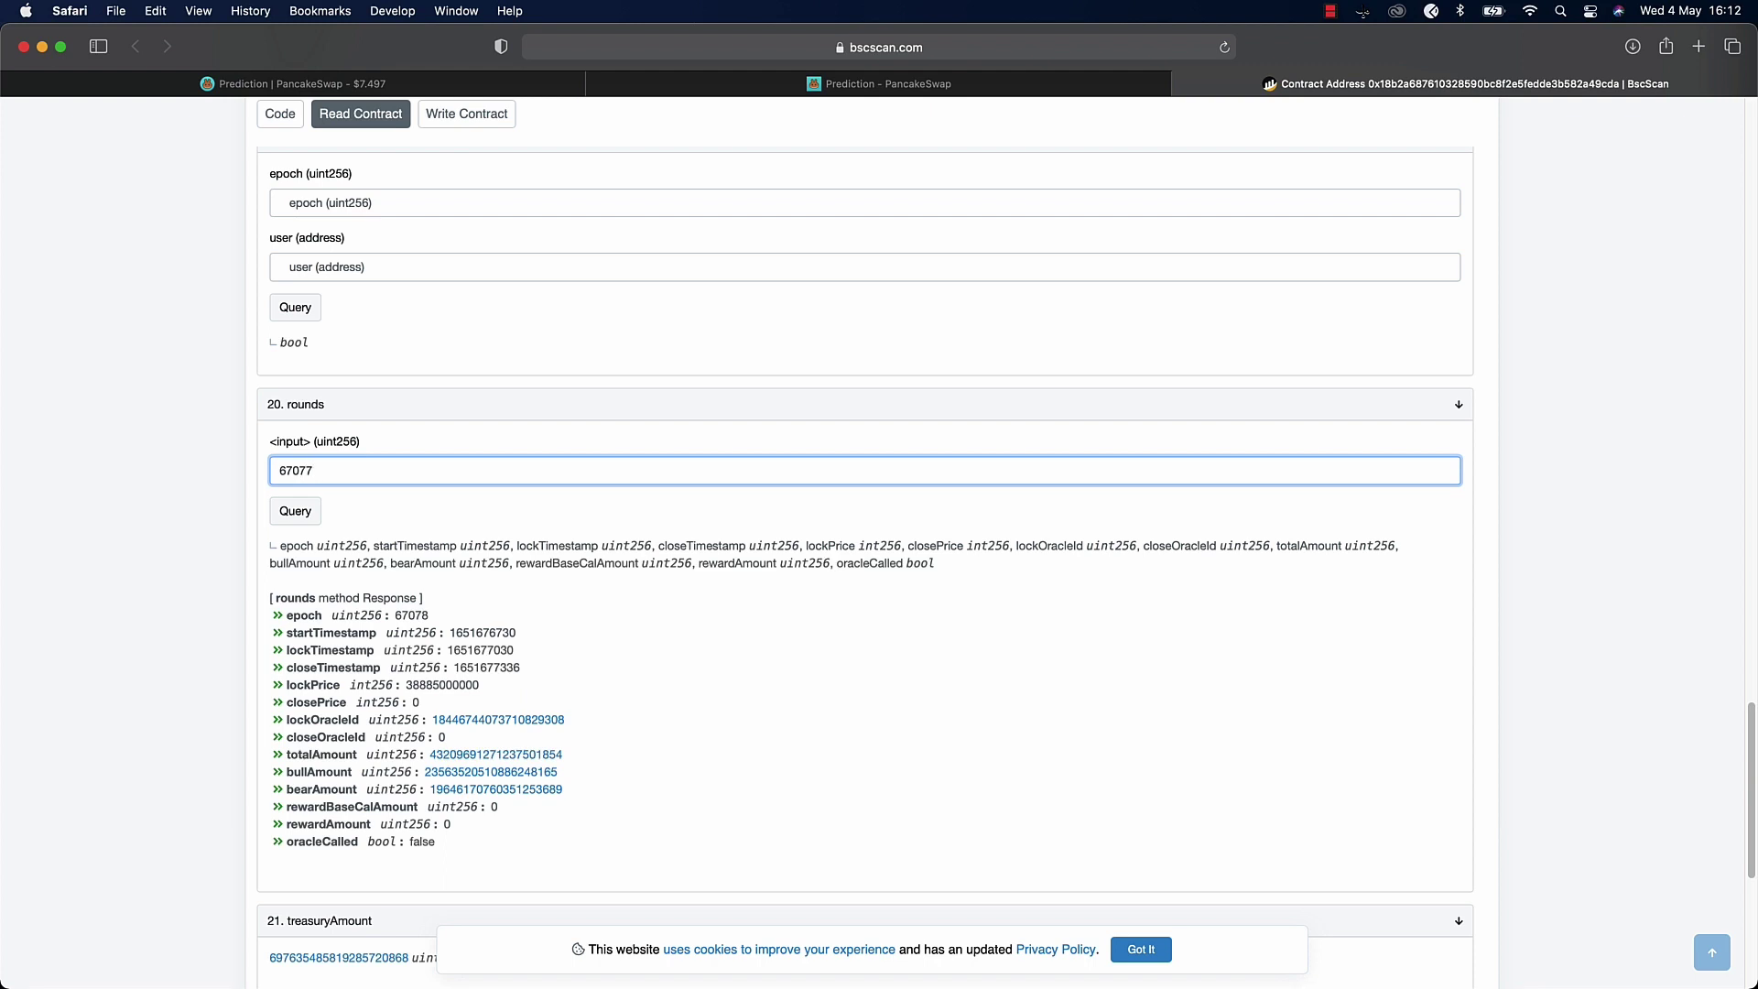
click(291, 513)
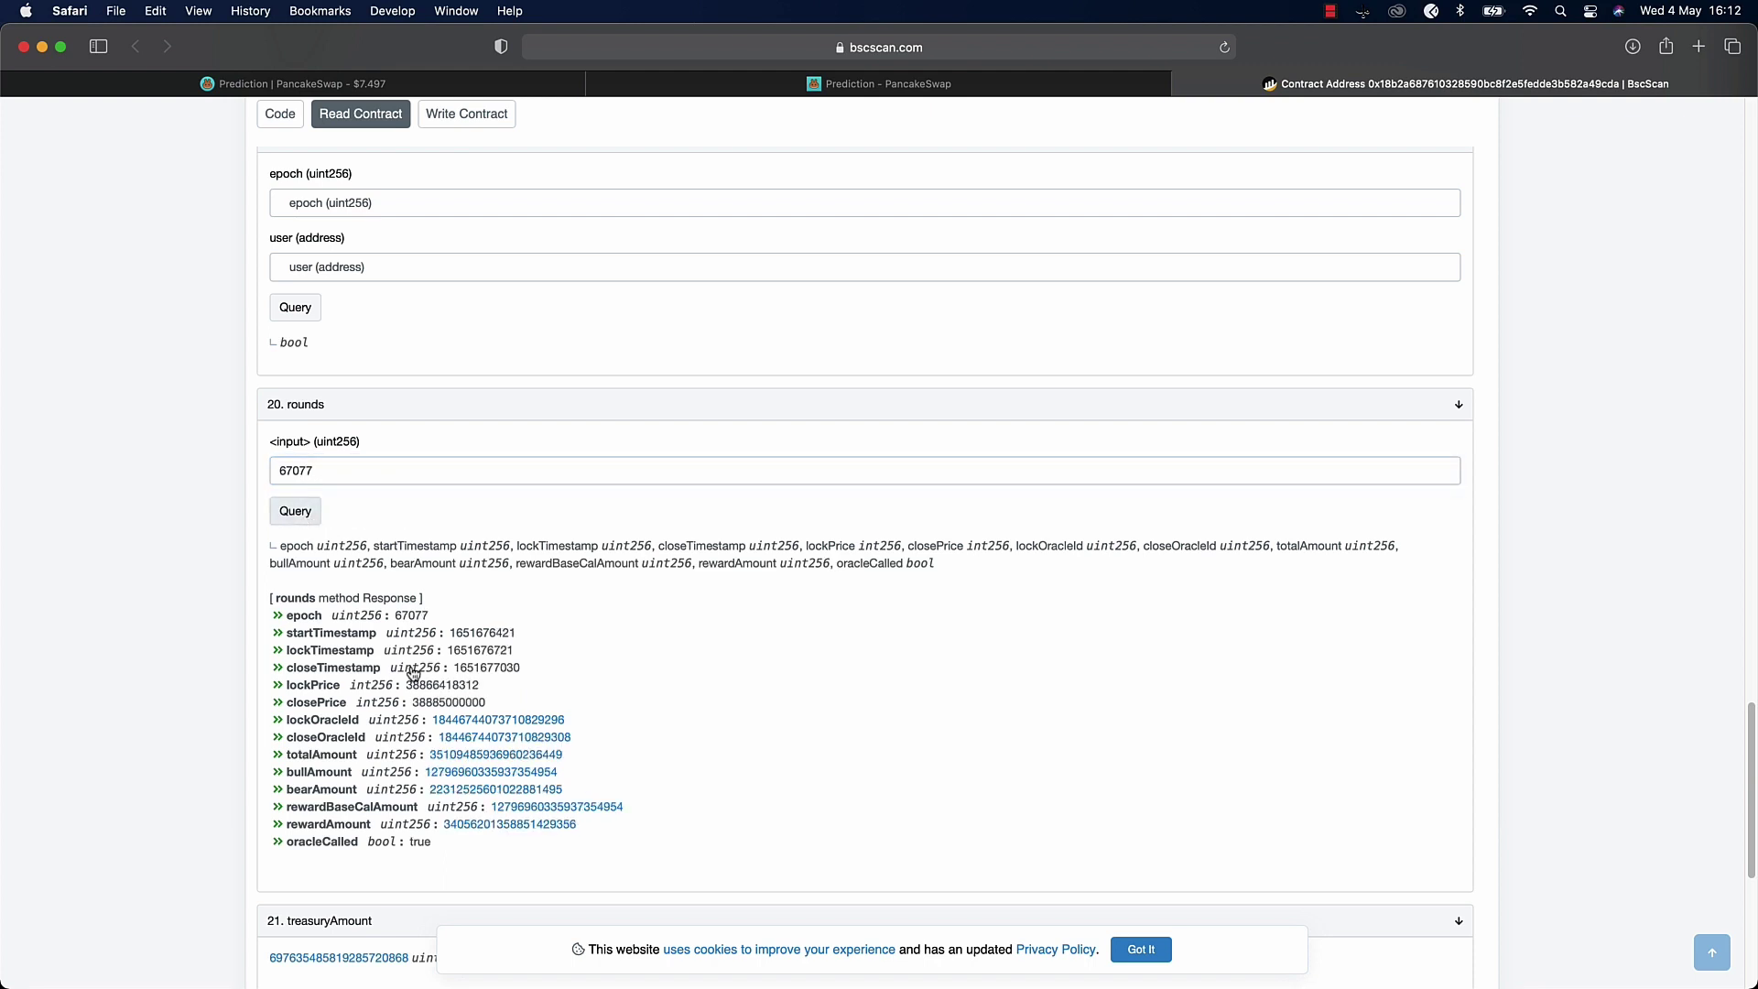
double_click(417, 844)
- After viewing the PancakeSwap tab, re-query epochs 67078 and 67077 to compare lockPrice
click(495, 83)
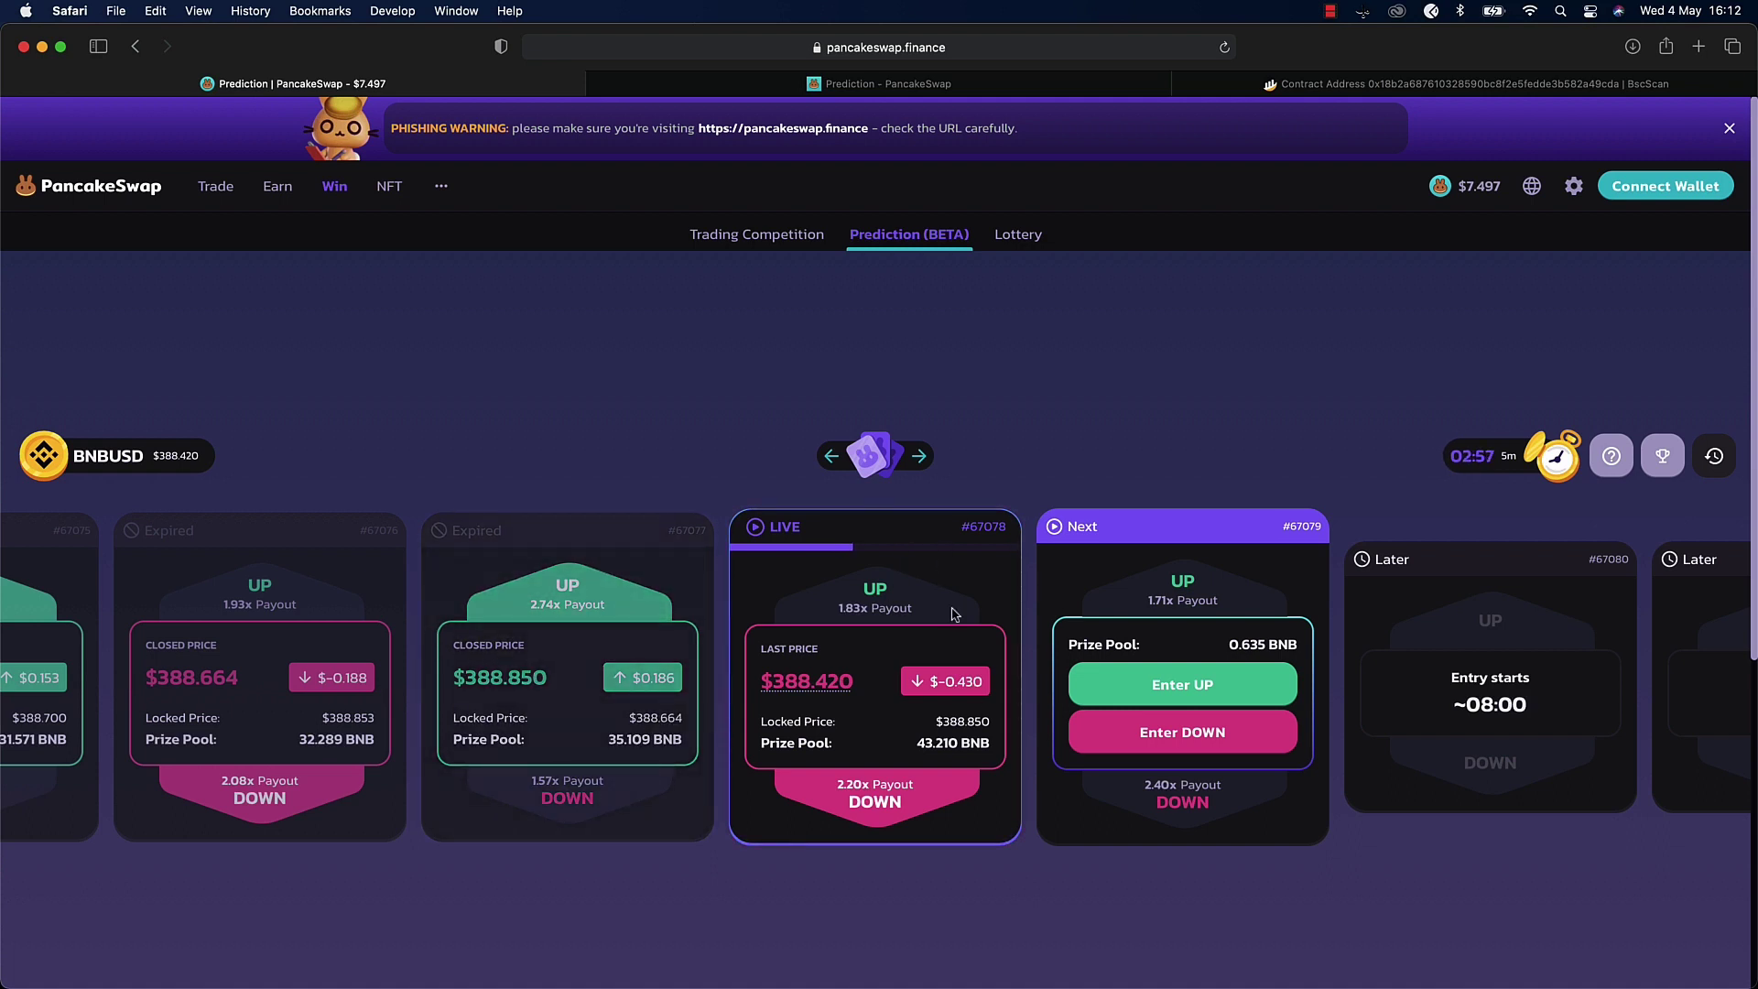
click(1307, 85)
click(385, 470)
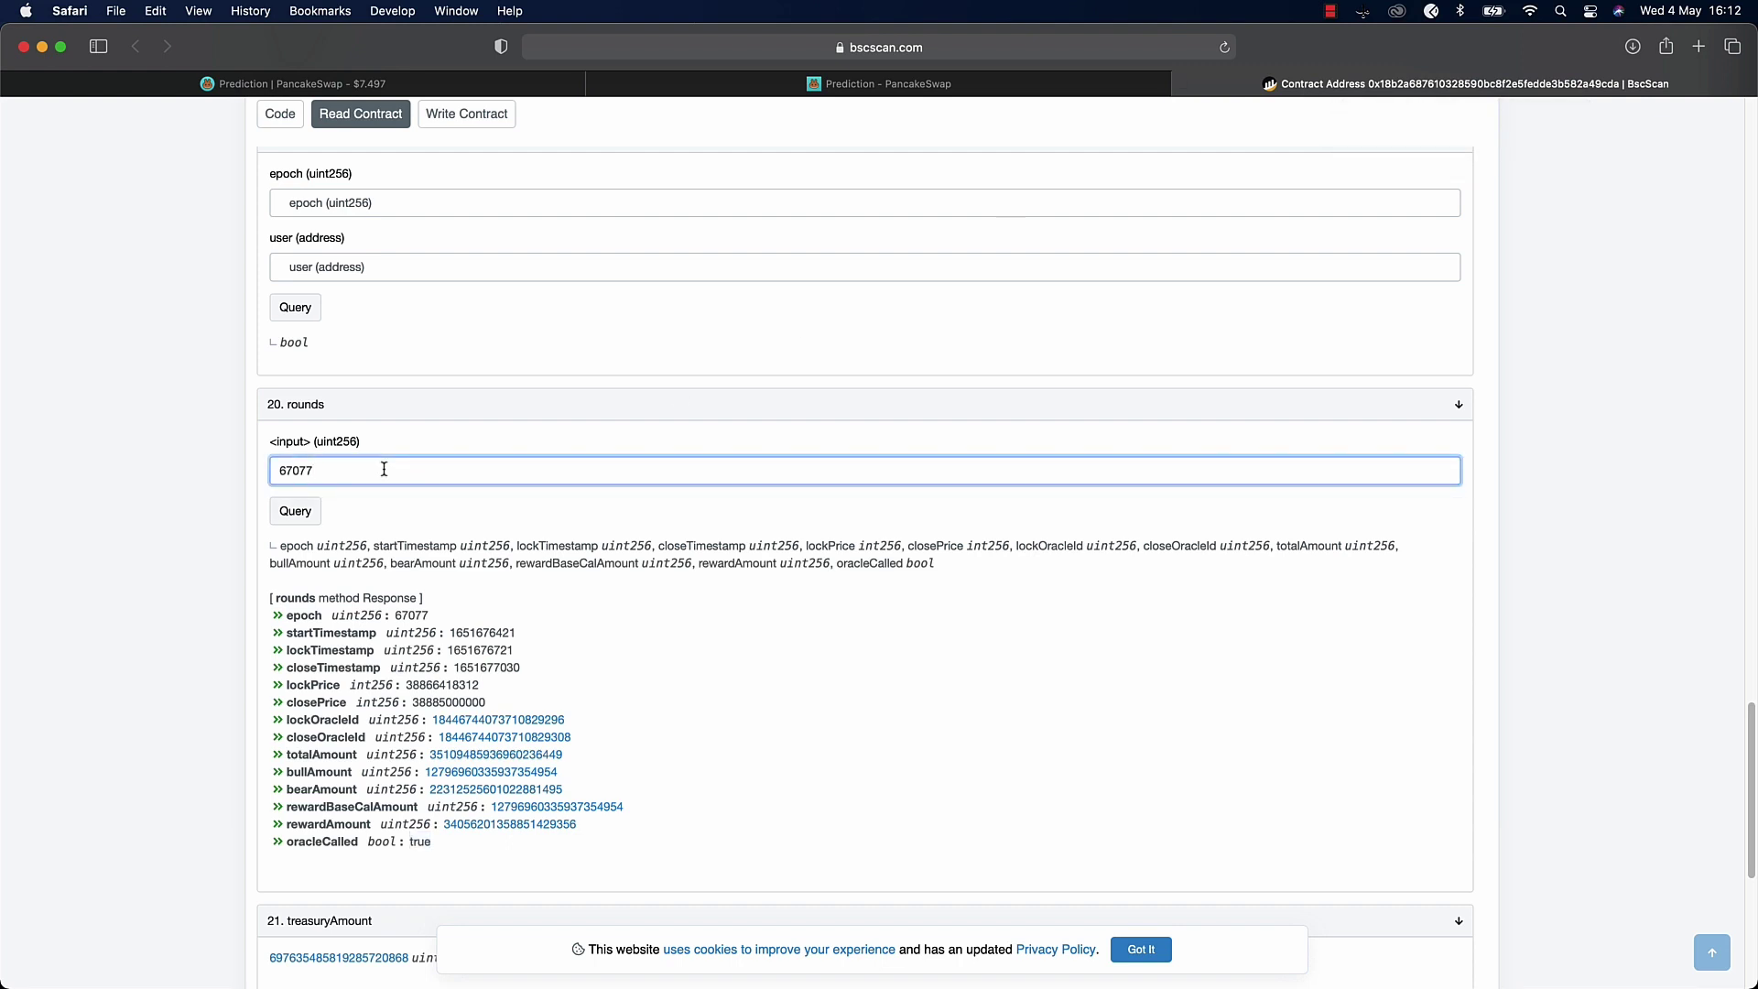
click(293, 501)
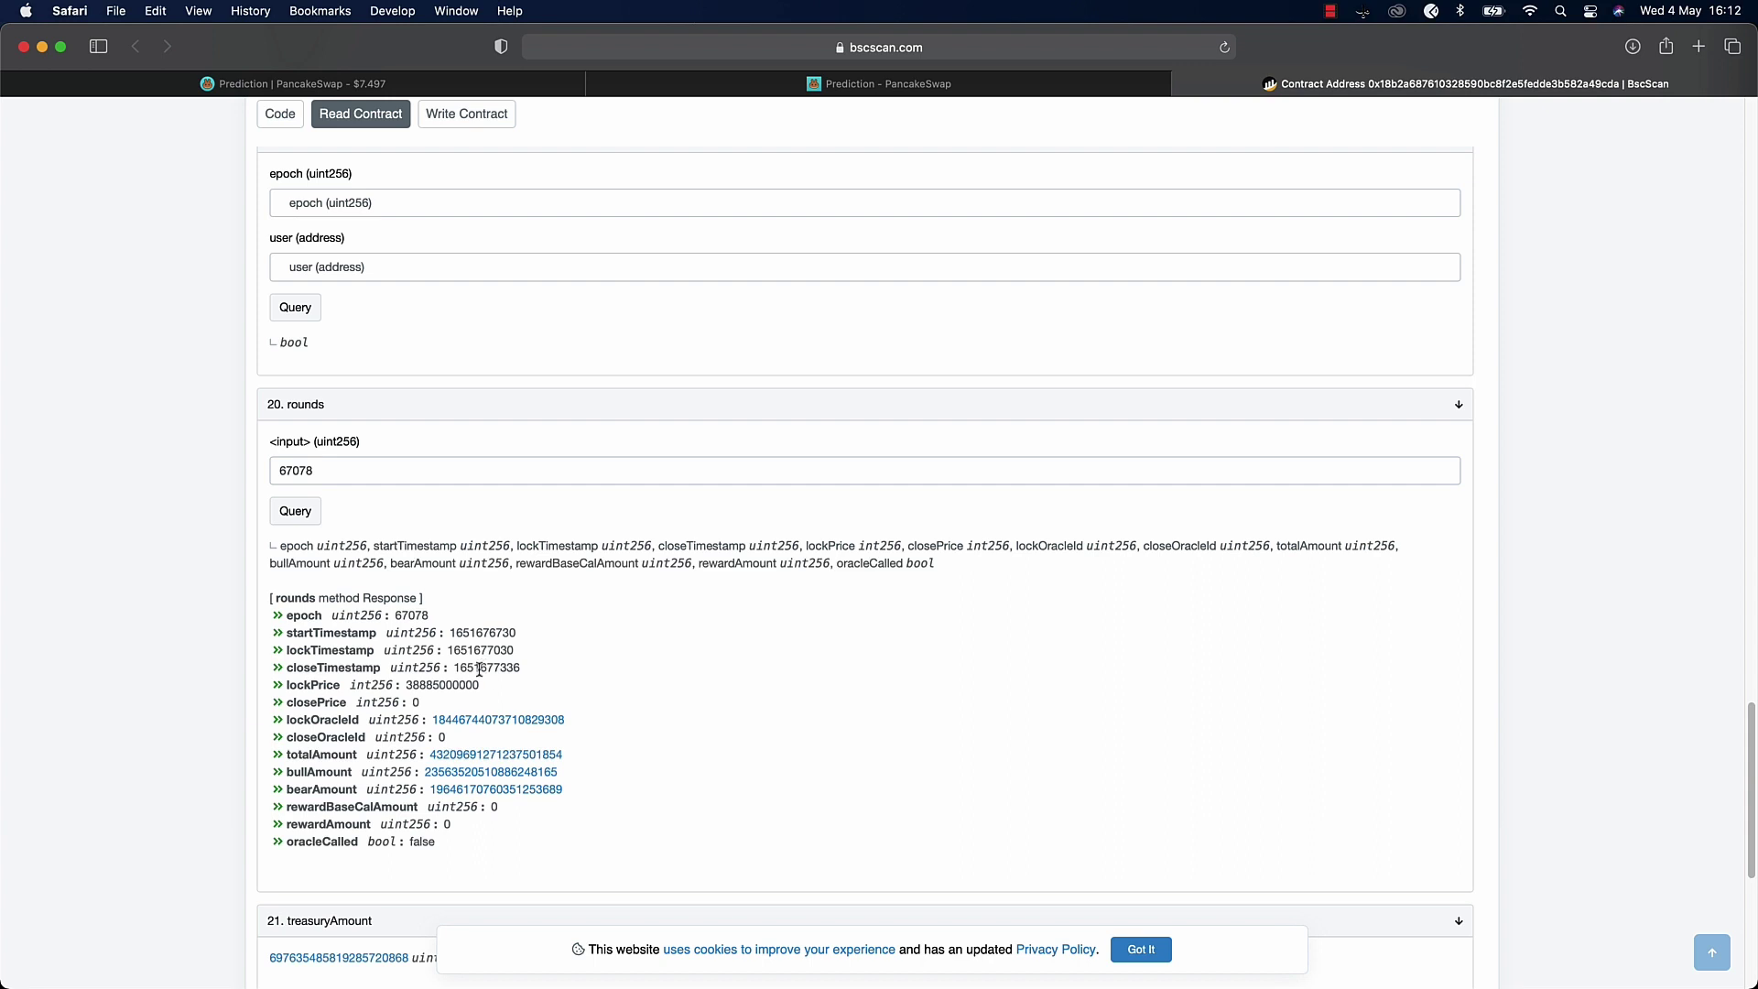
drag(478, 685, 406, 686)
click(417, 701)
click(324, 470)
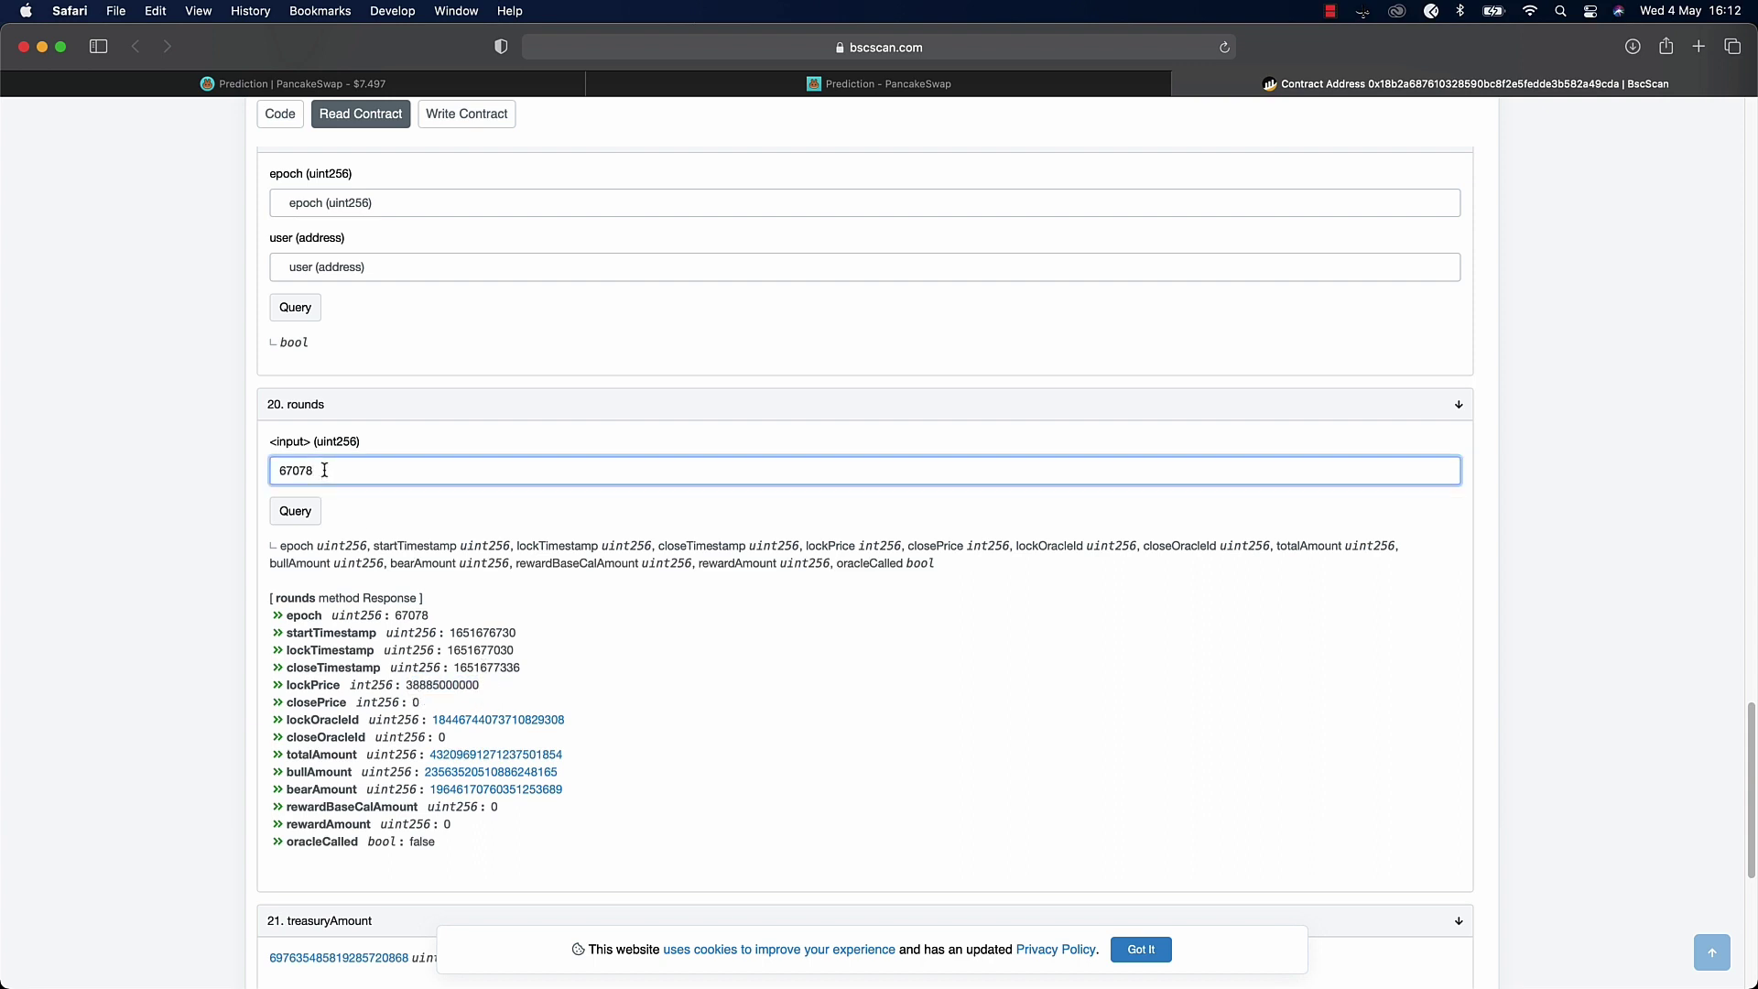
click(294, 511)
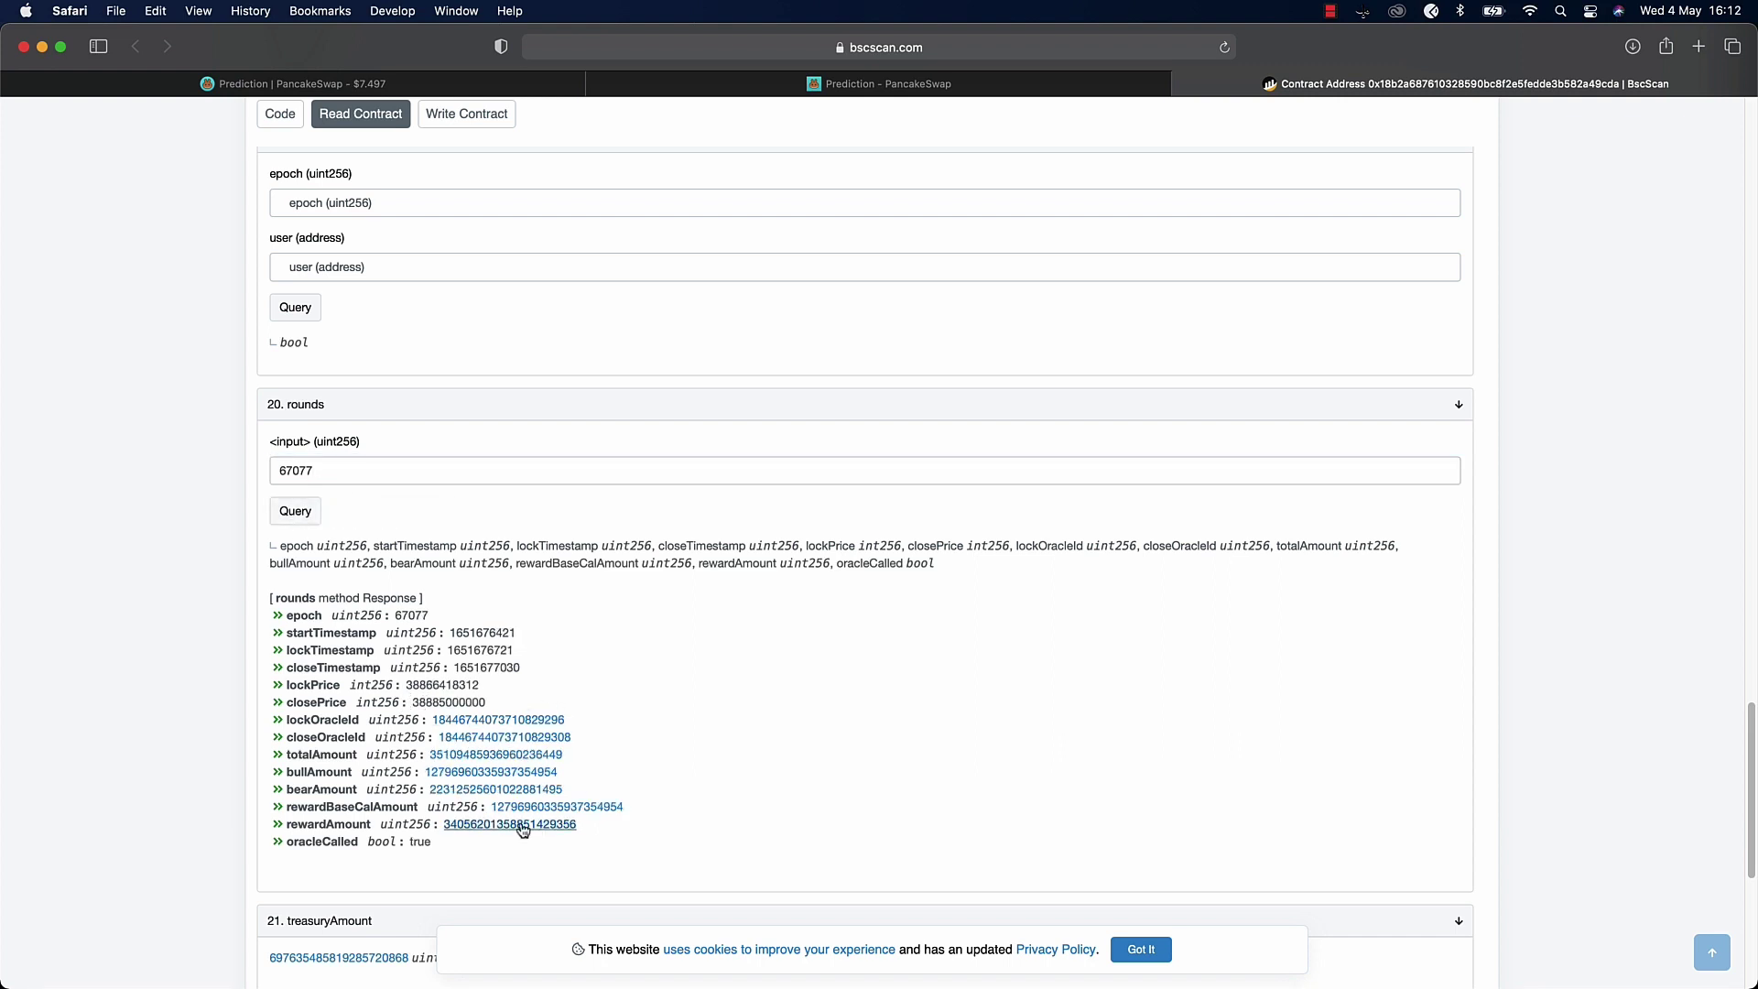
scroll(514, 710, up, 20)
- Review the betBear, betBull and claim write functions, including claim's epochs input, on BscScan
scroll(496, 640, up, 10)
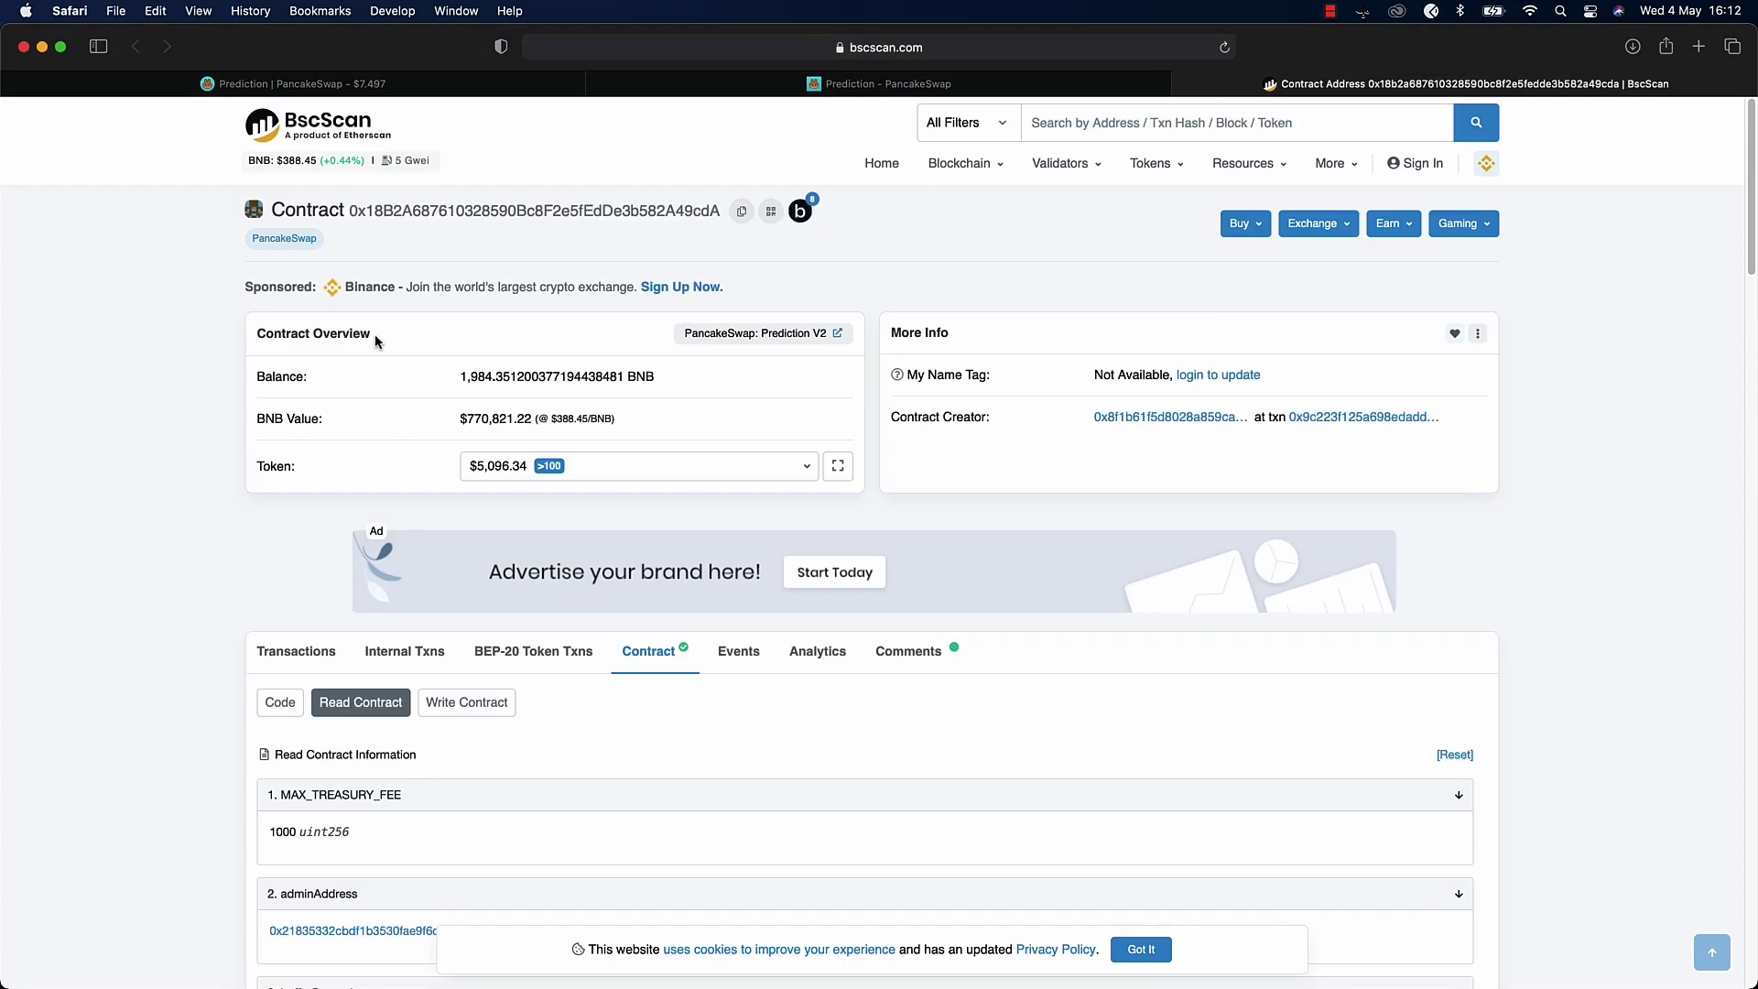
click(472, 702)
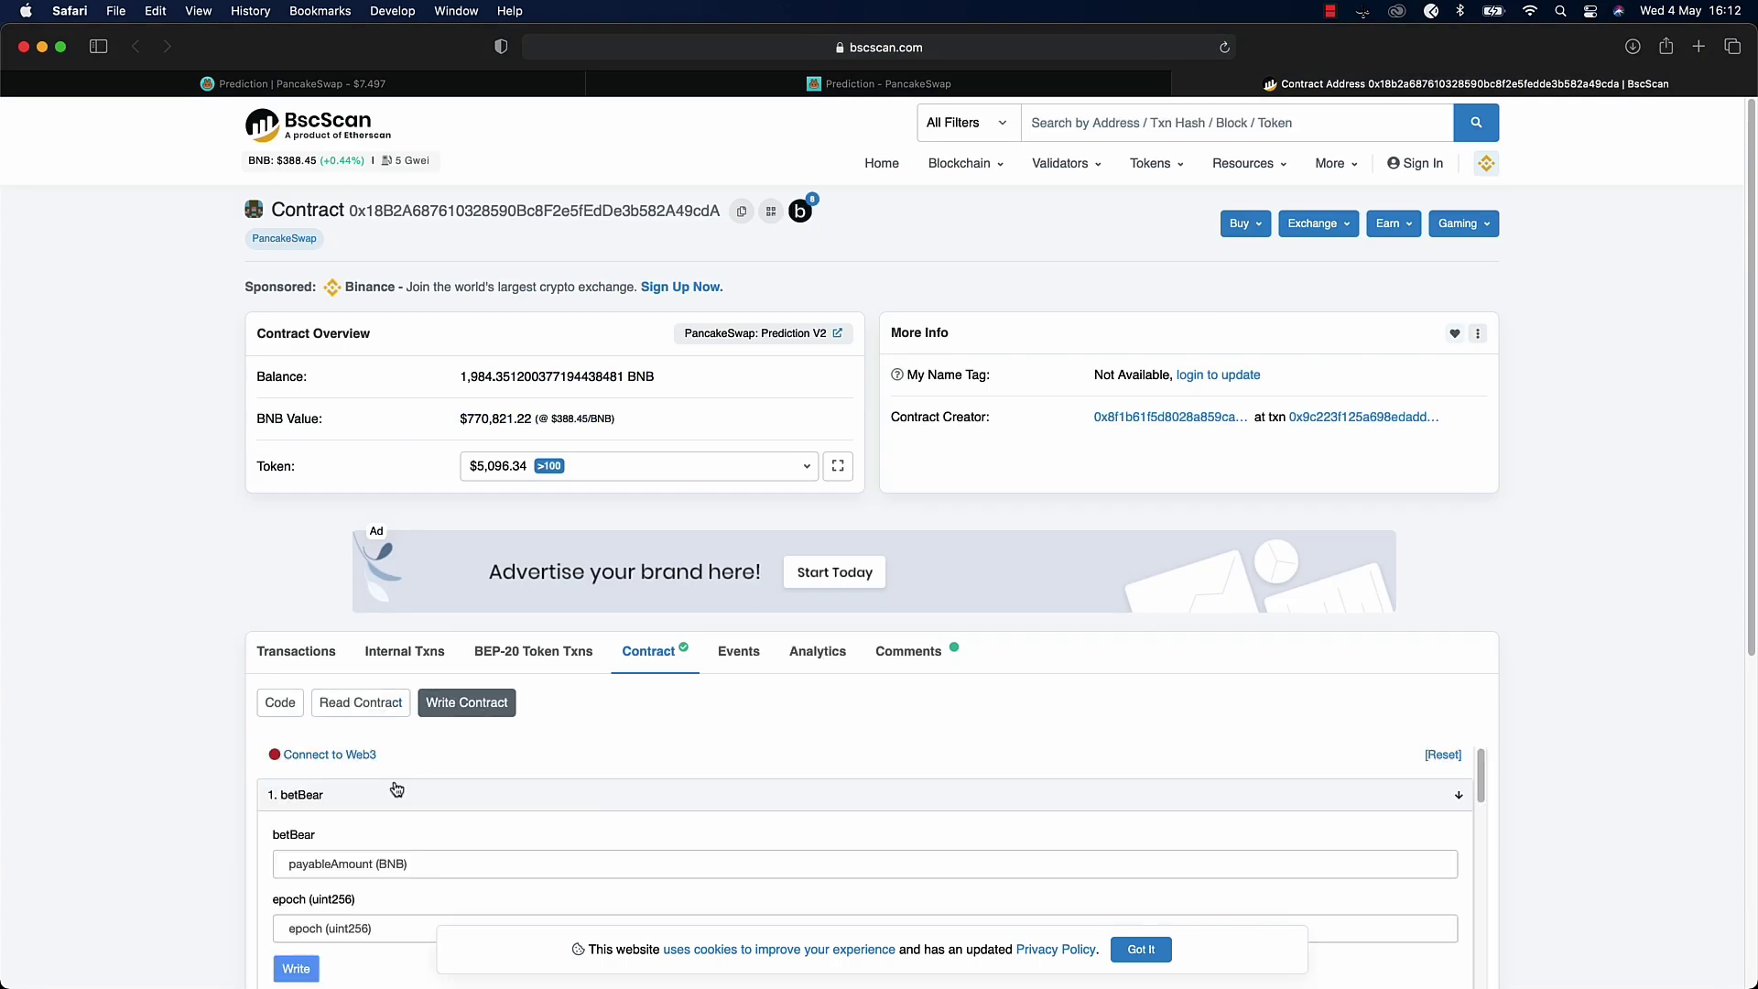
scroll(393, 785, down, 5)
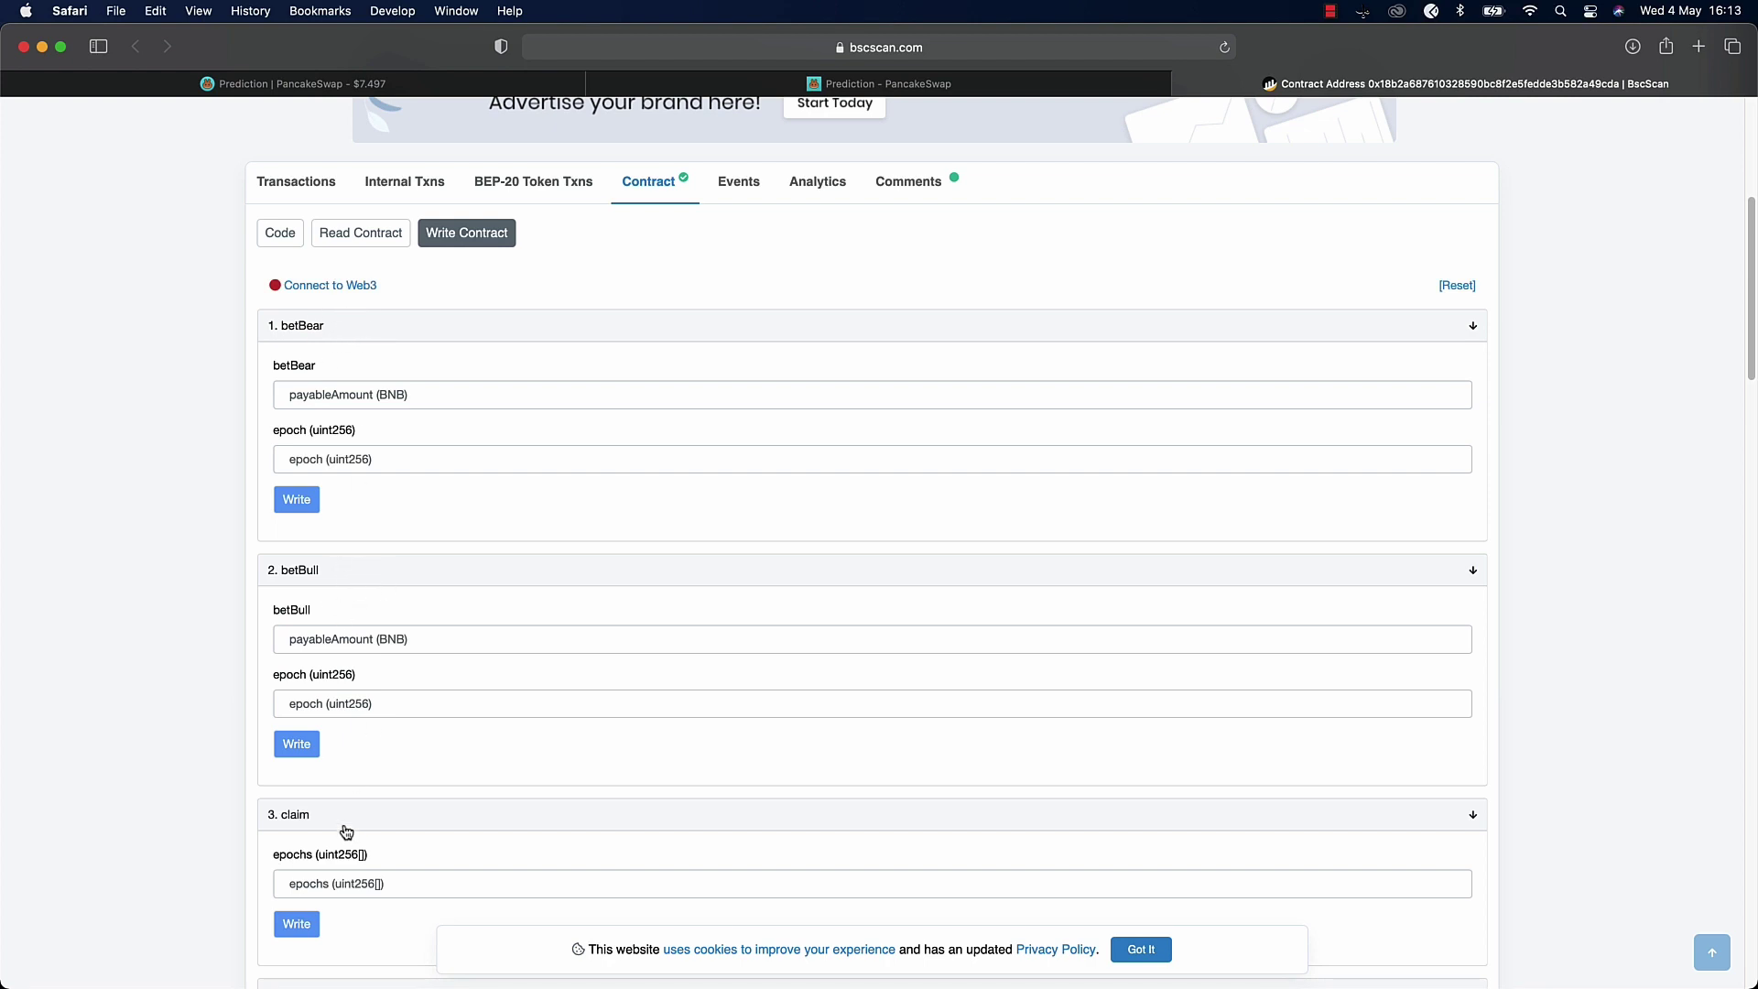
click(381, 890)
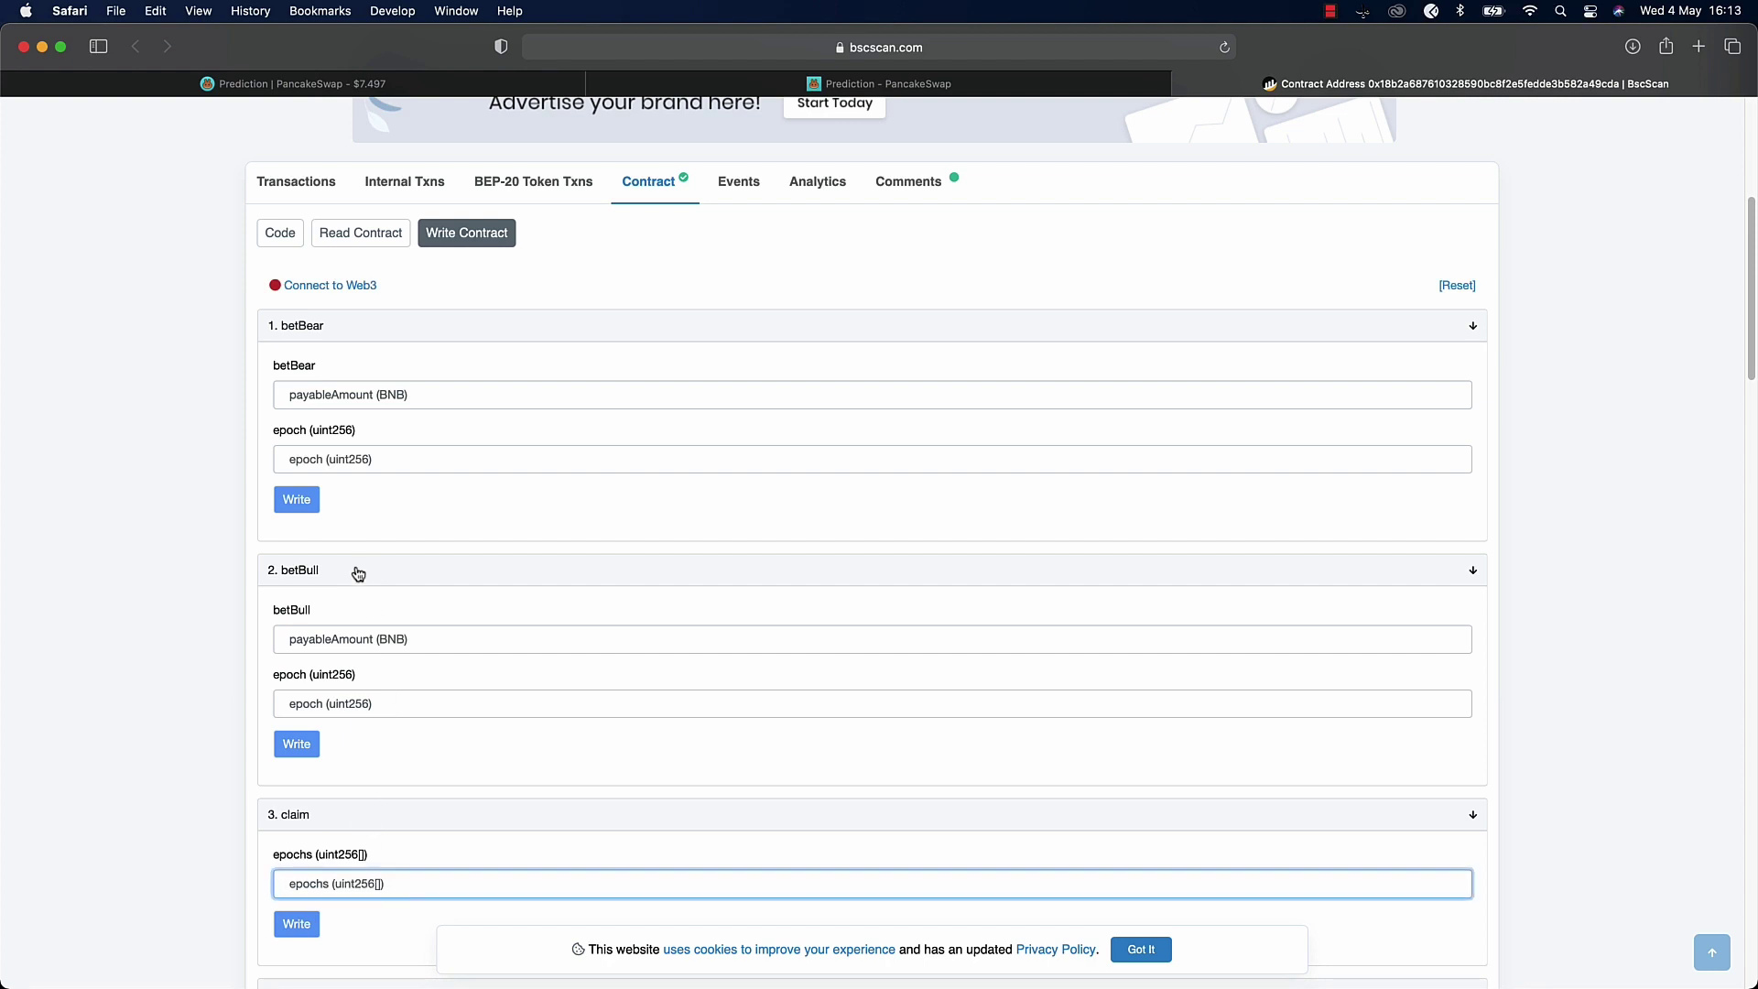
scroll(409, 485, up, 5)
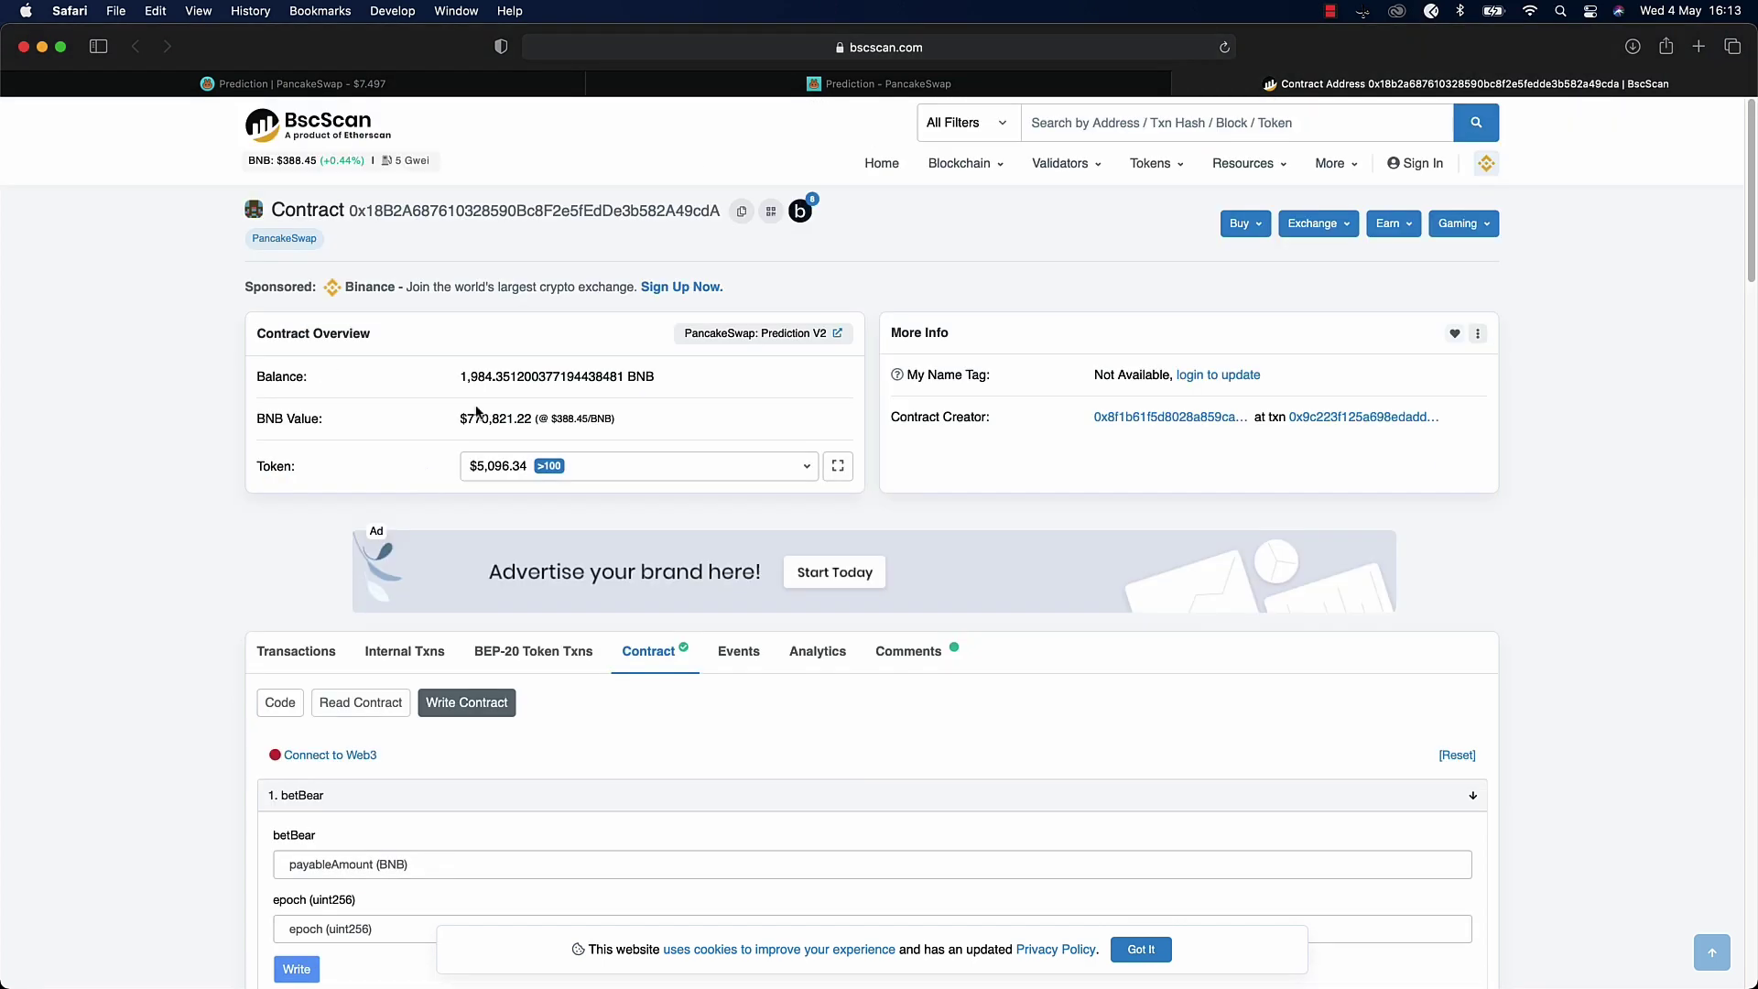
- Bring up the live PancakeSwap Prediction page, briefly show pred_table in Excel, then minimize it
click(862, 85)
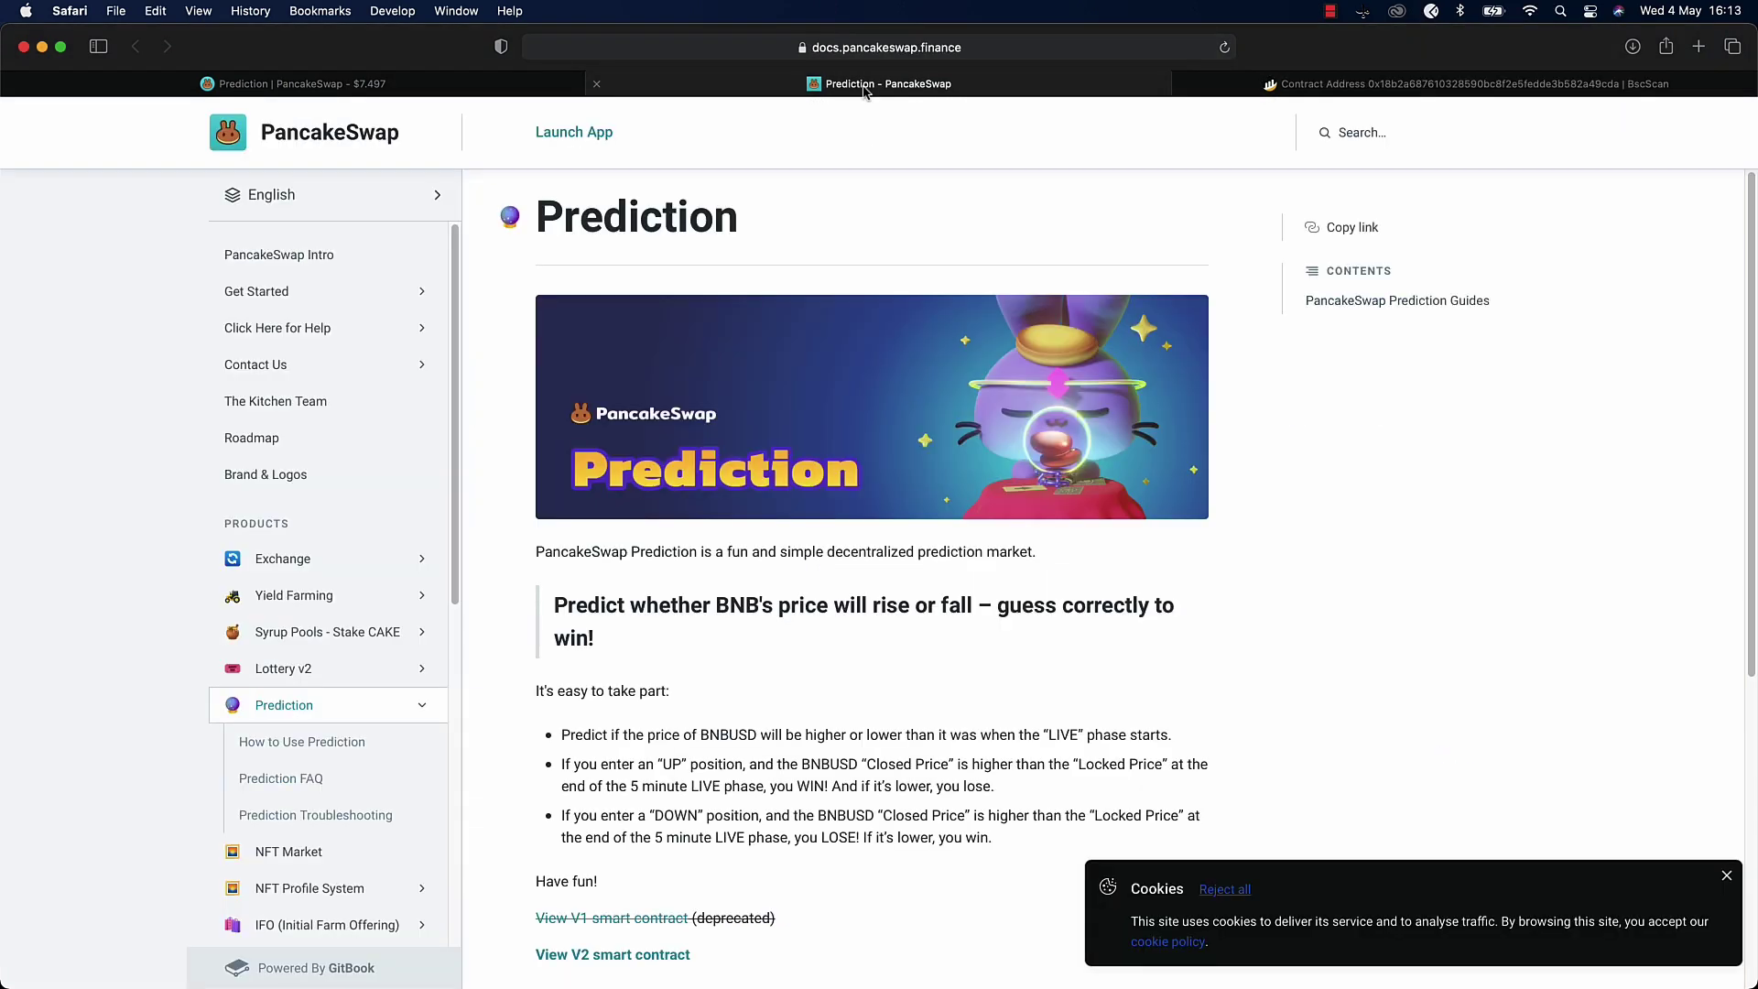
click(476, 83)
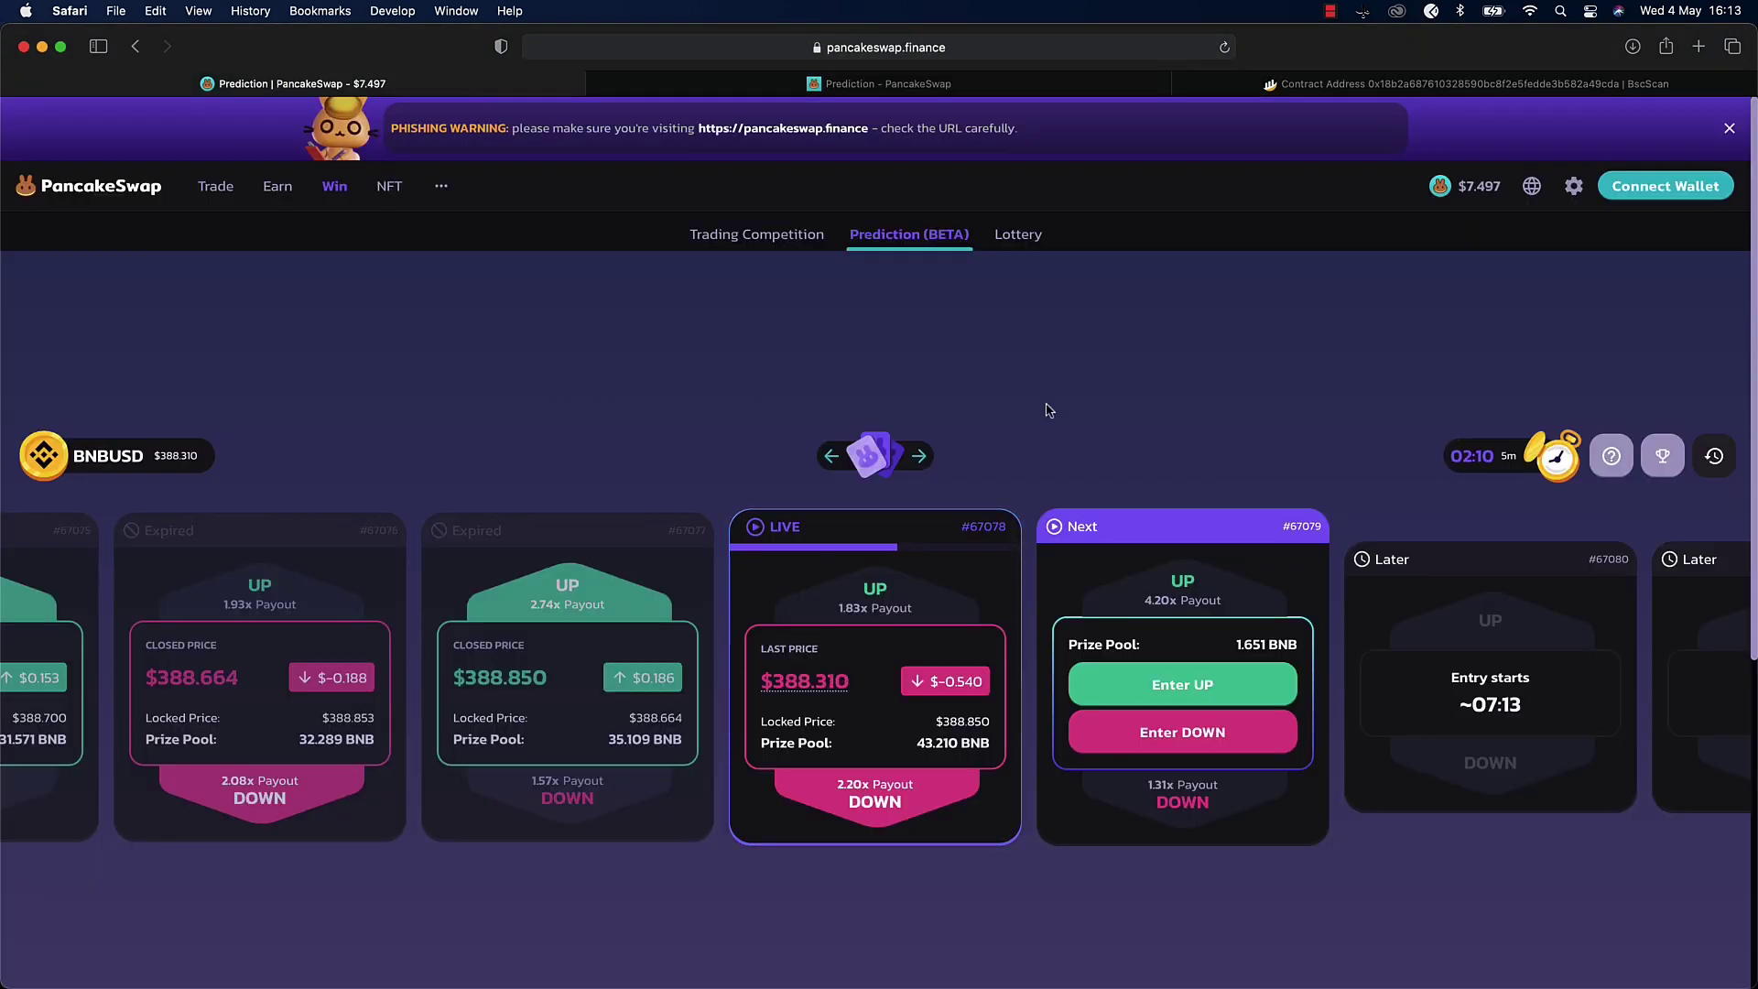
click(888, 957)
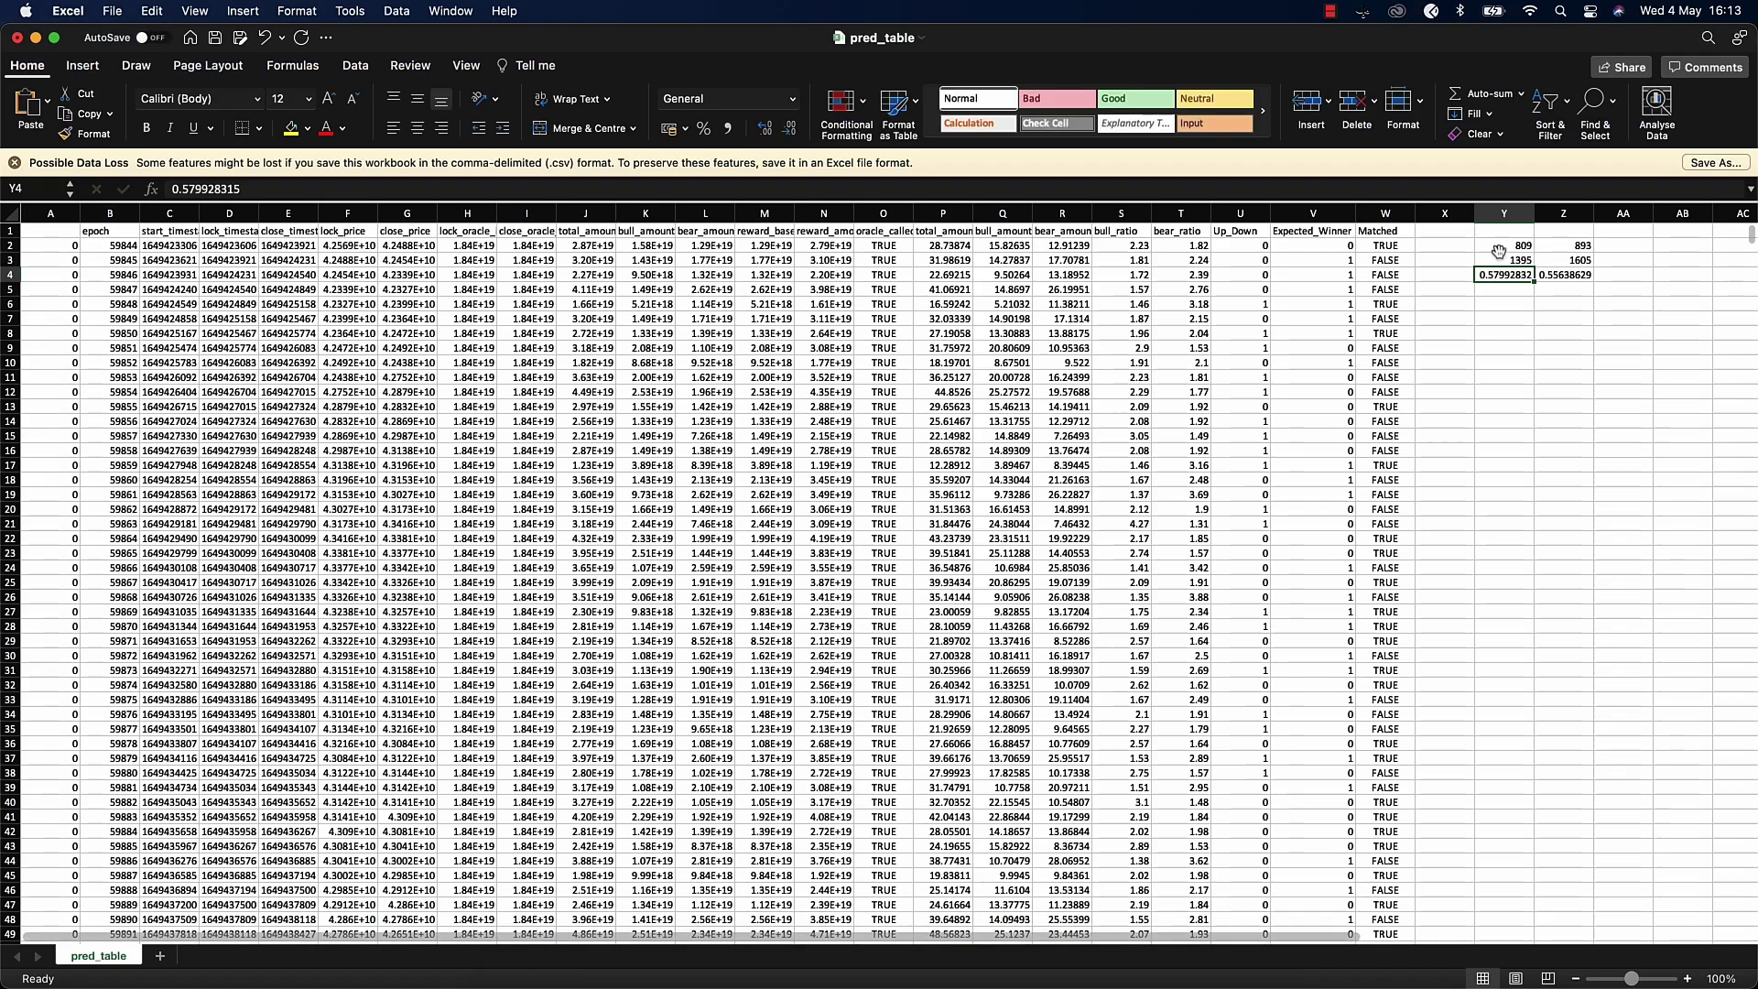
click(36, 39)
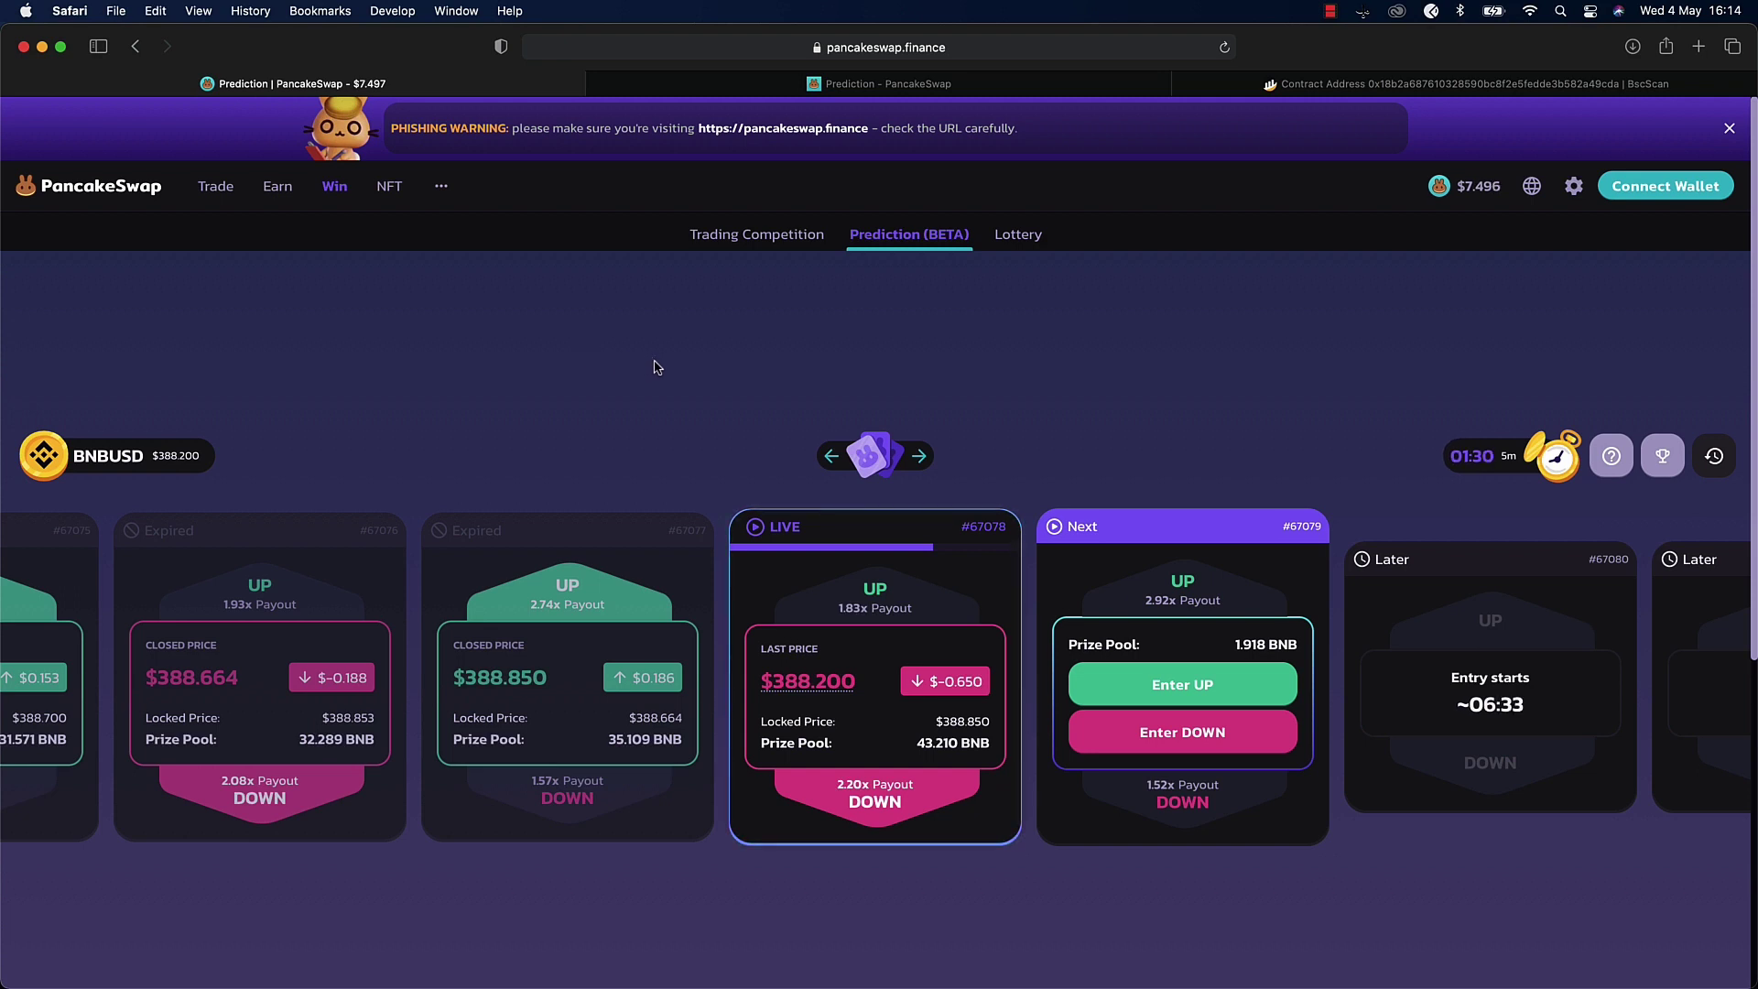
- Review the contract's read functions down to 20. rounds and round 67077's results
click(1382, 89)
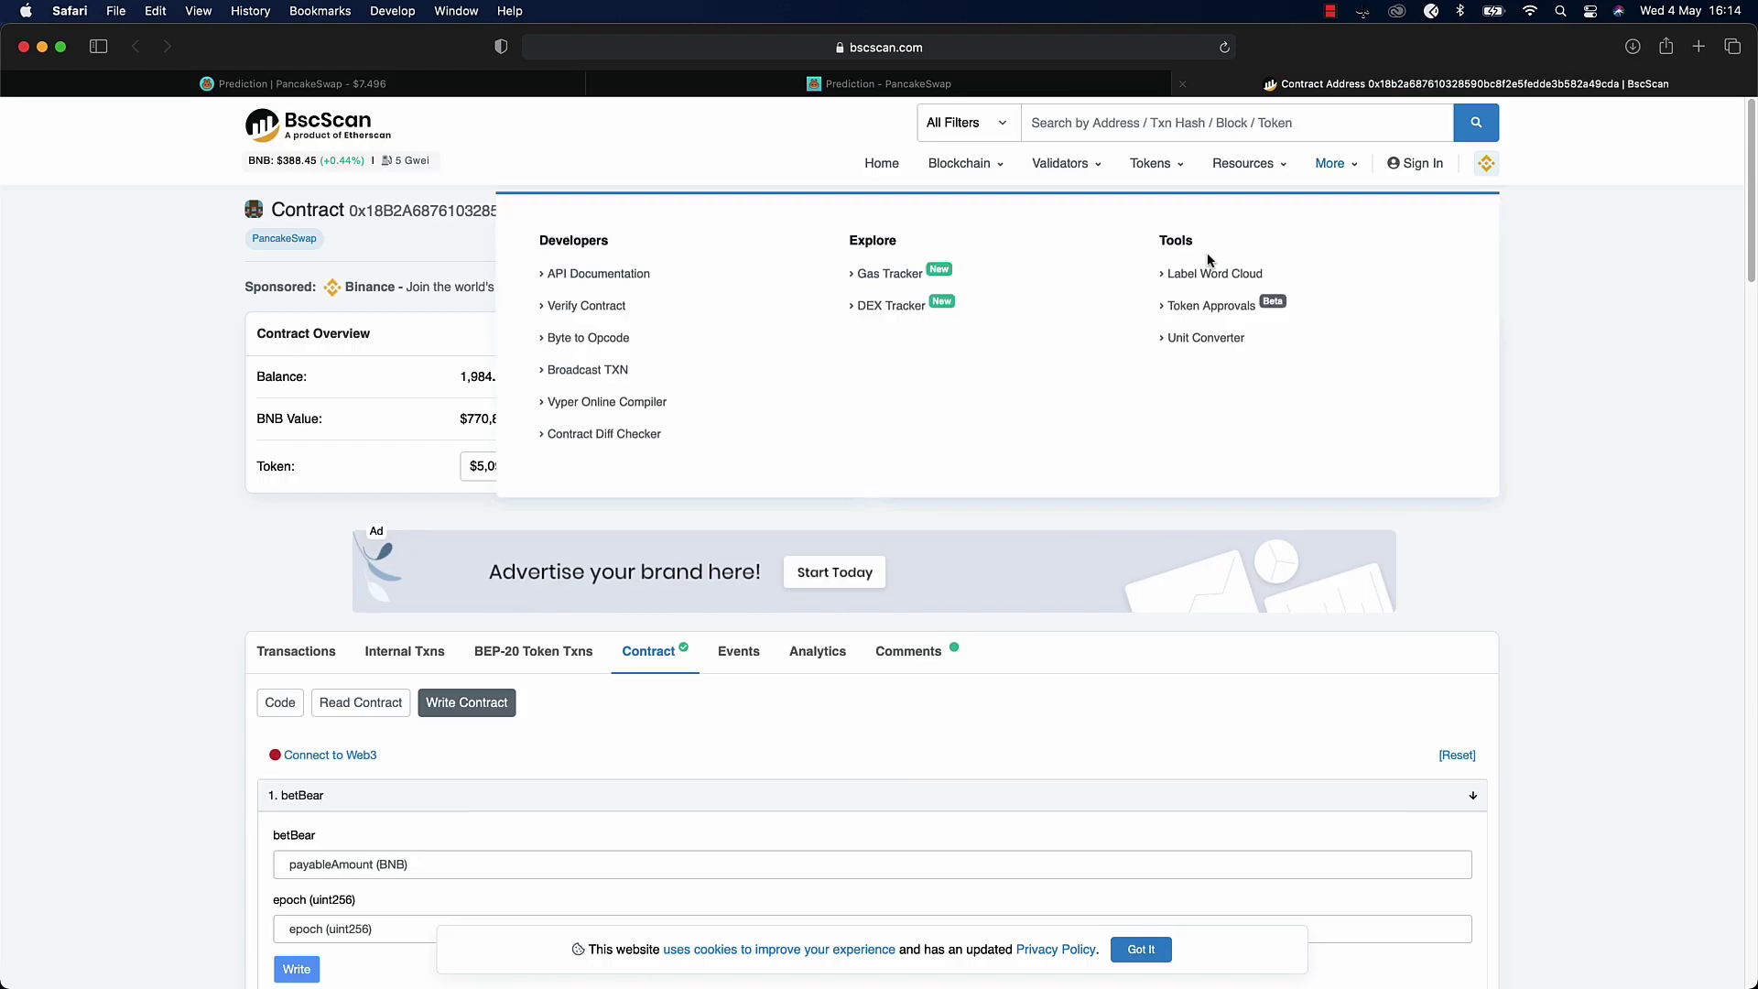
click(372, 709)
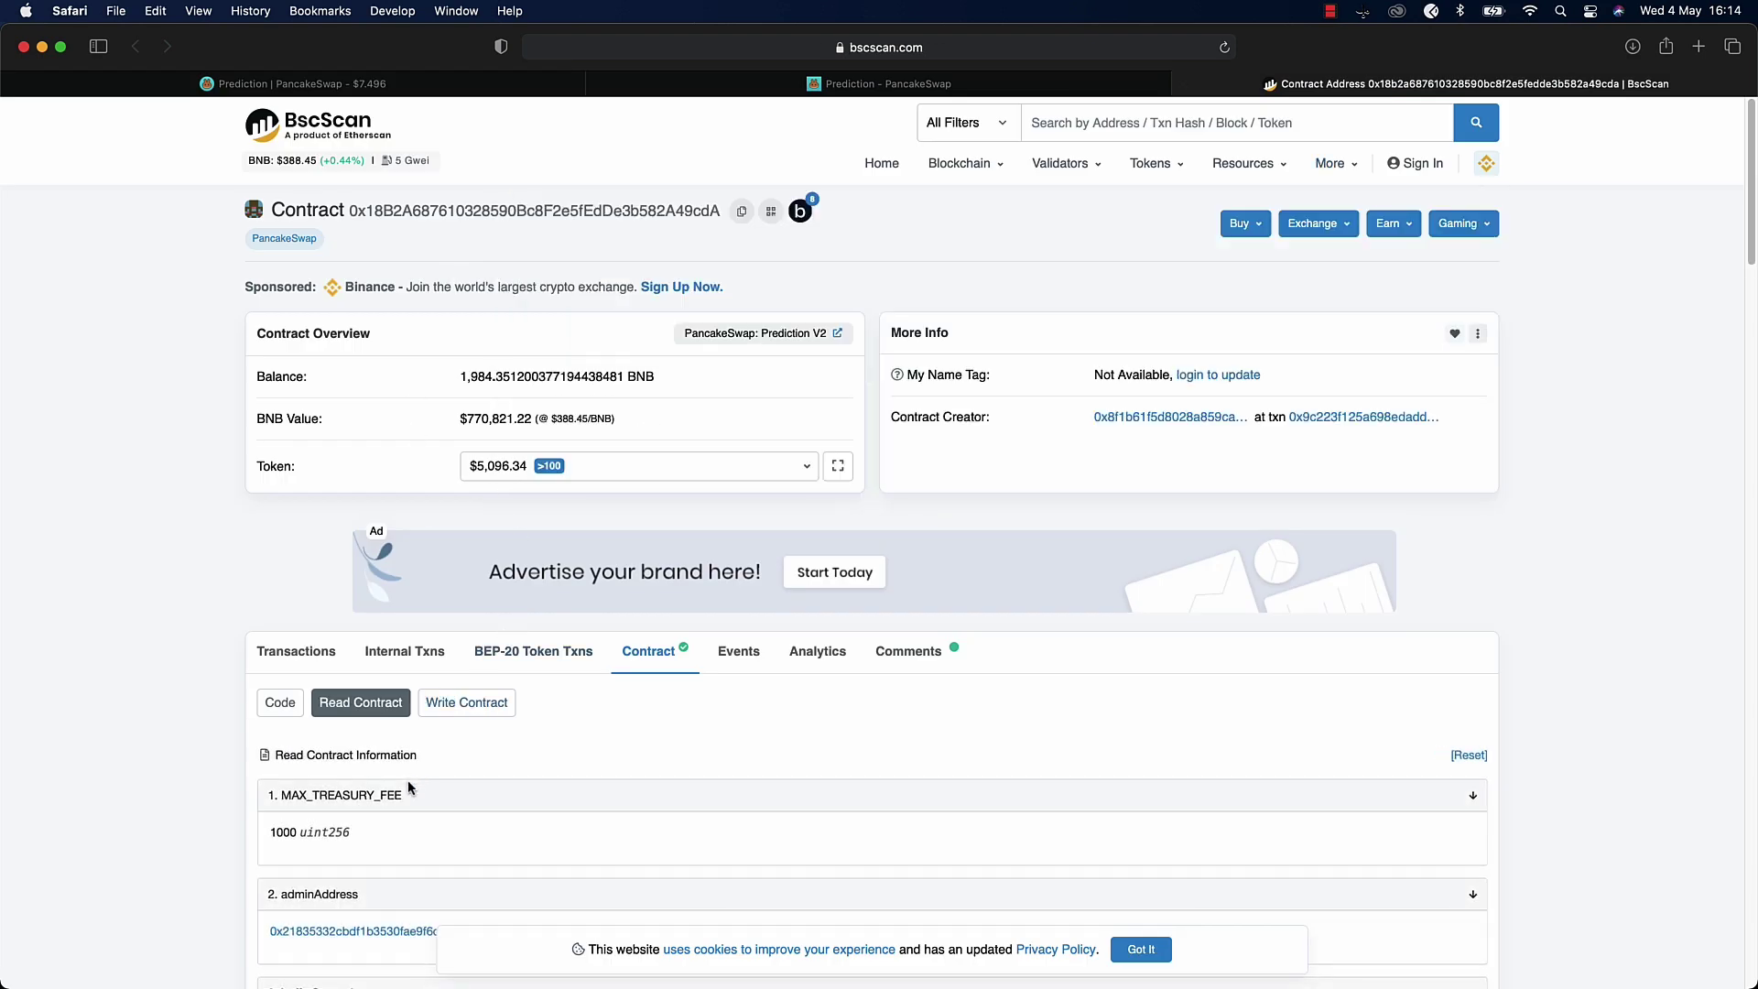
scroll(408, 778, down, 20)
scroll(354, 696, down, 10)
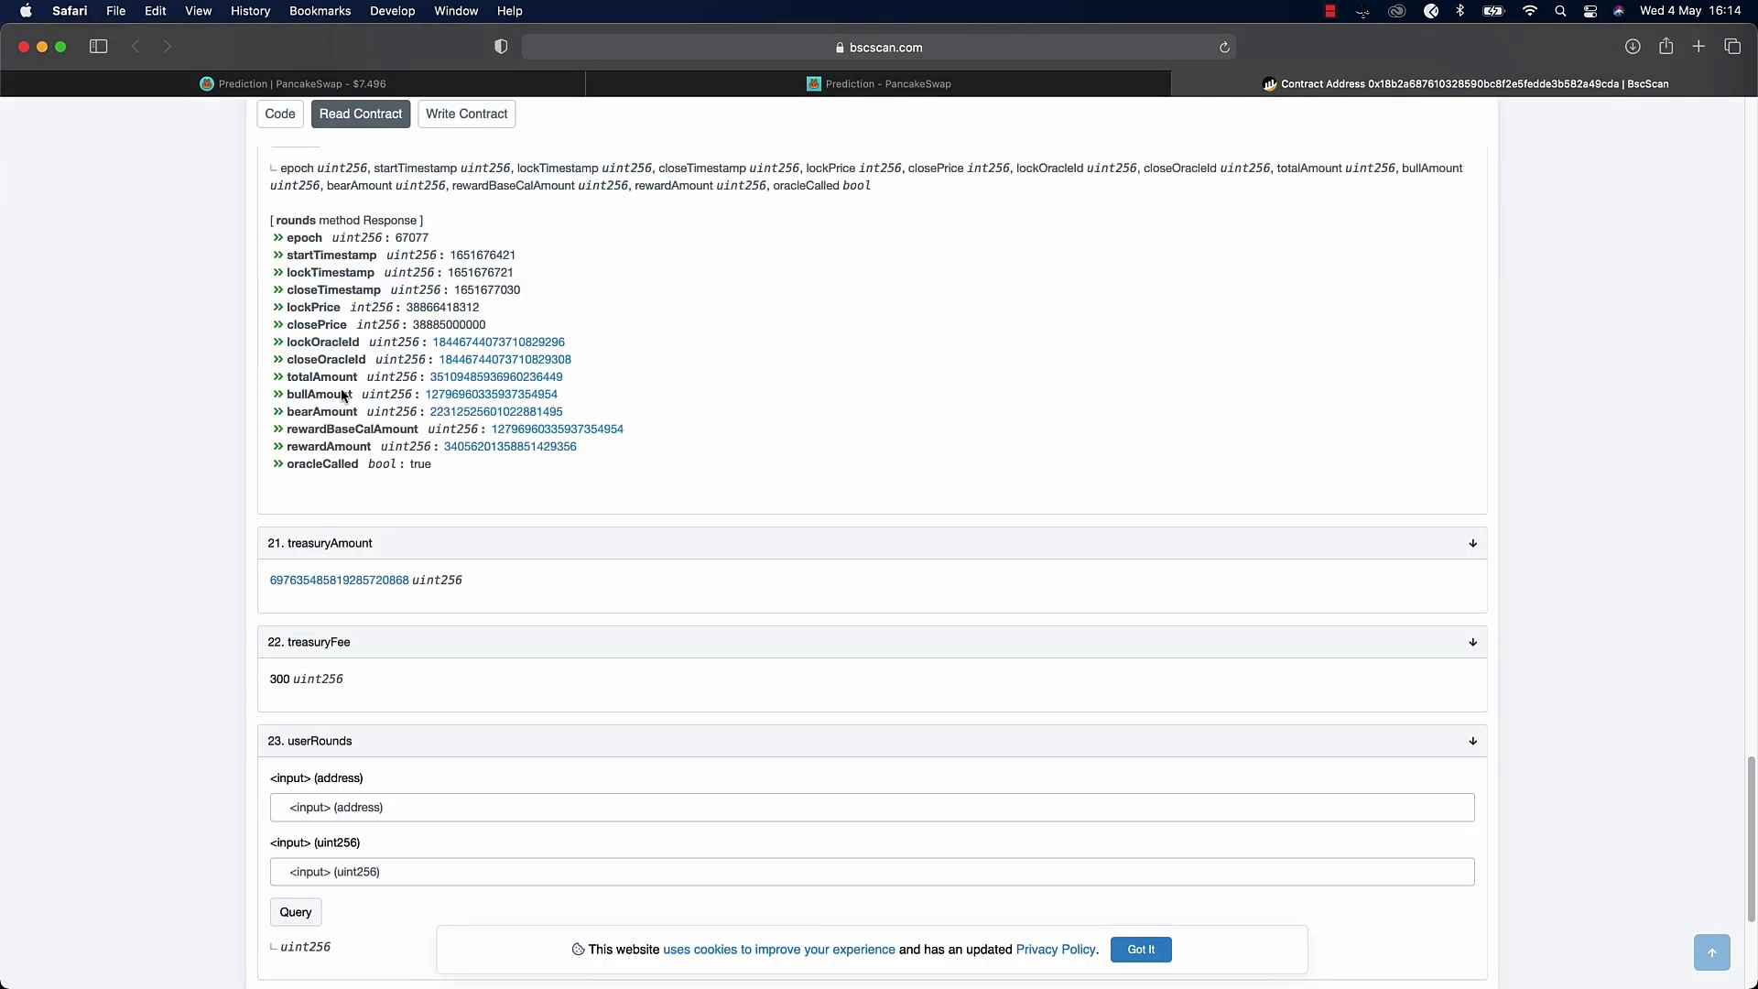
scroll(327, 641, up, 2)
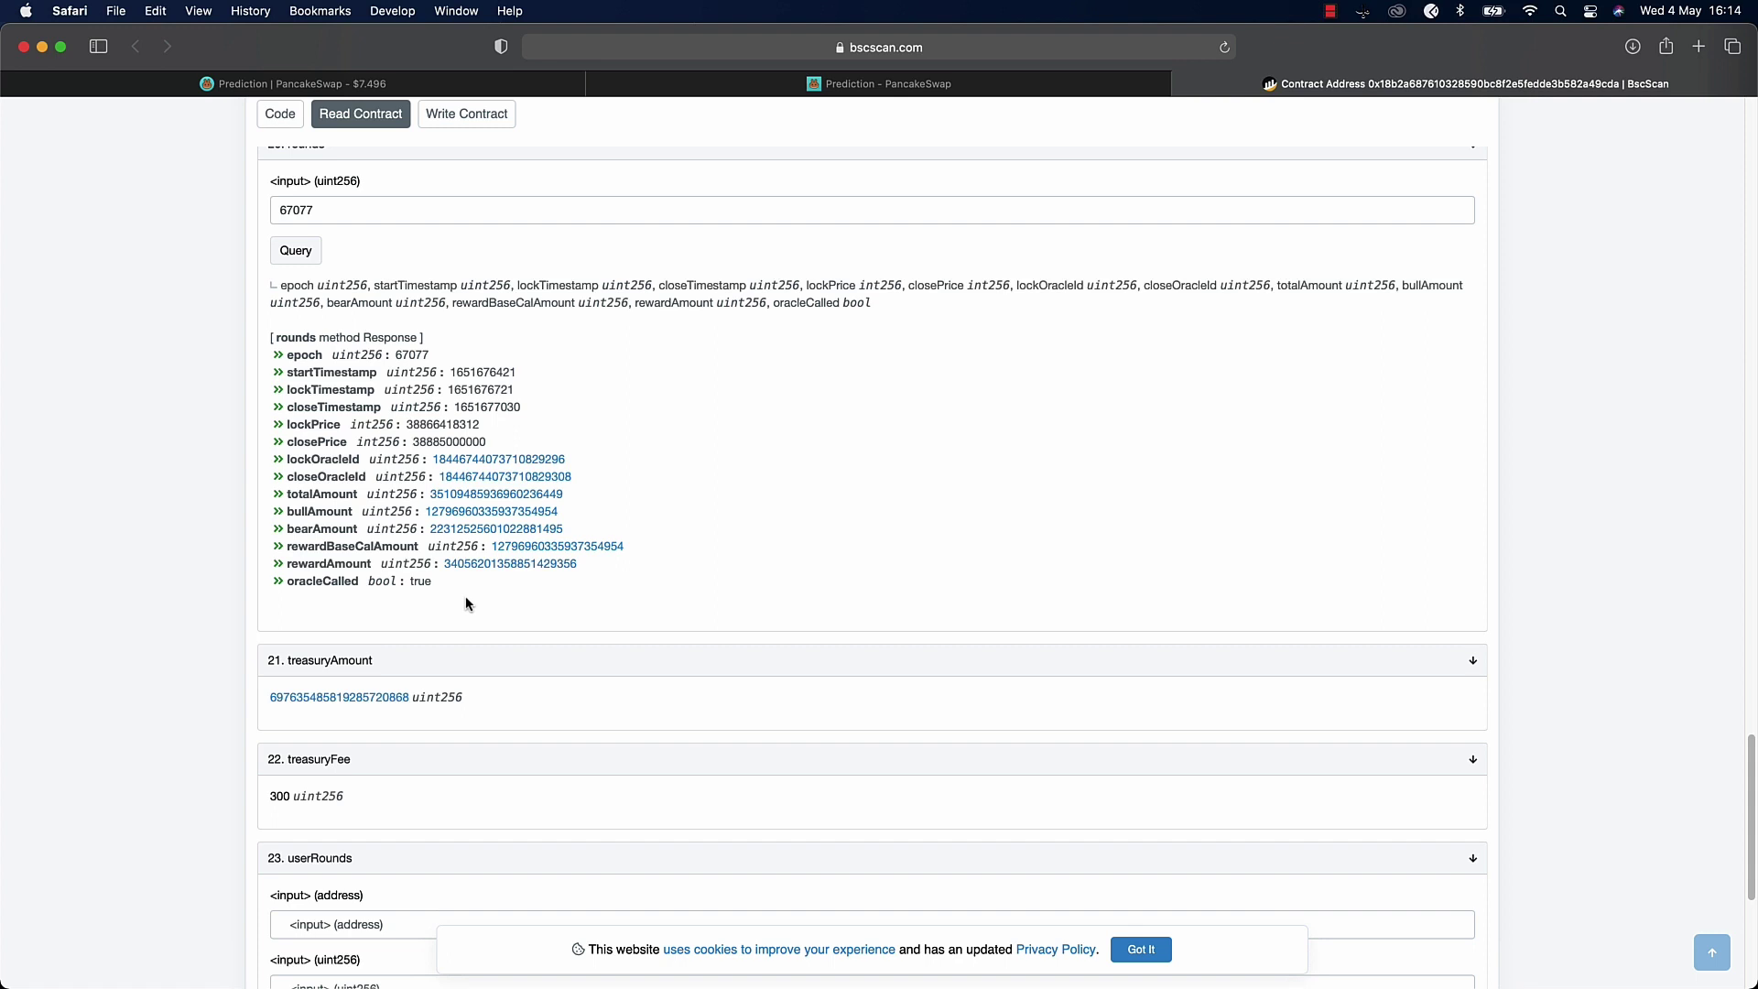
scroll(467, 602, up, 3)
scroll(467, 602, down, 2)
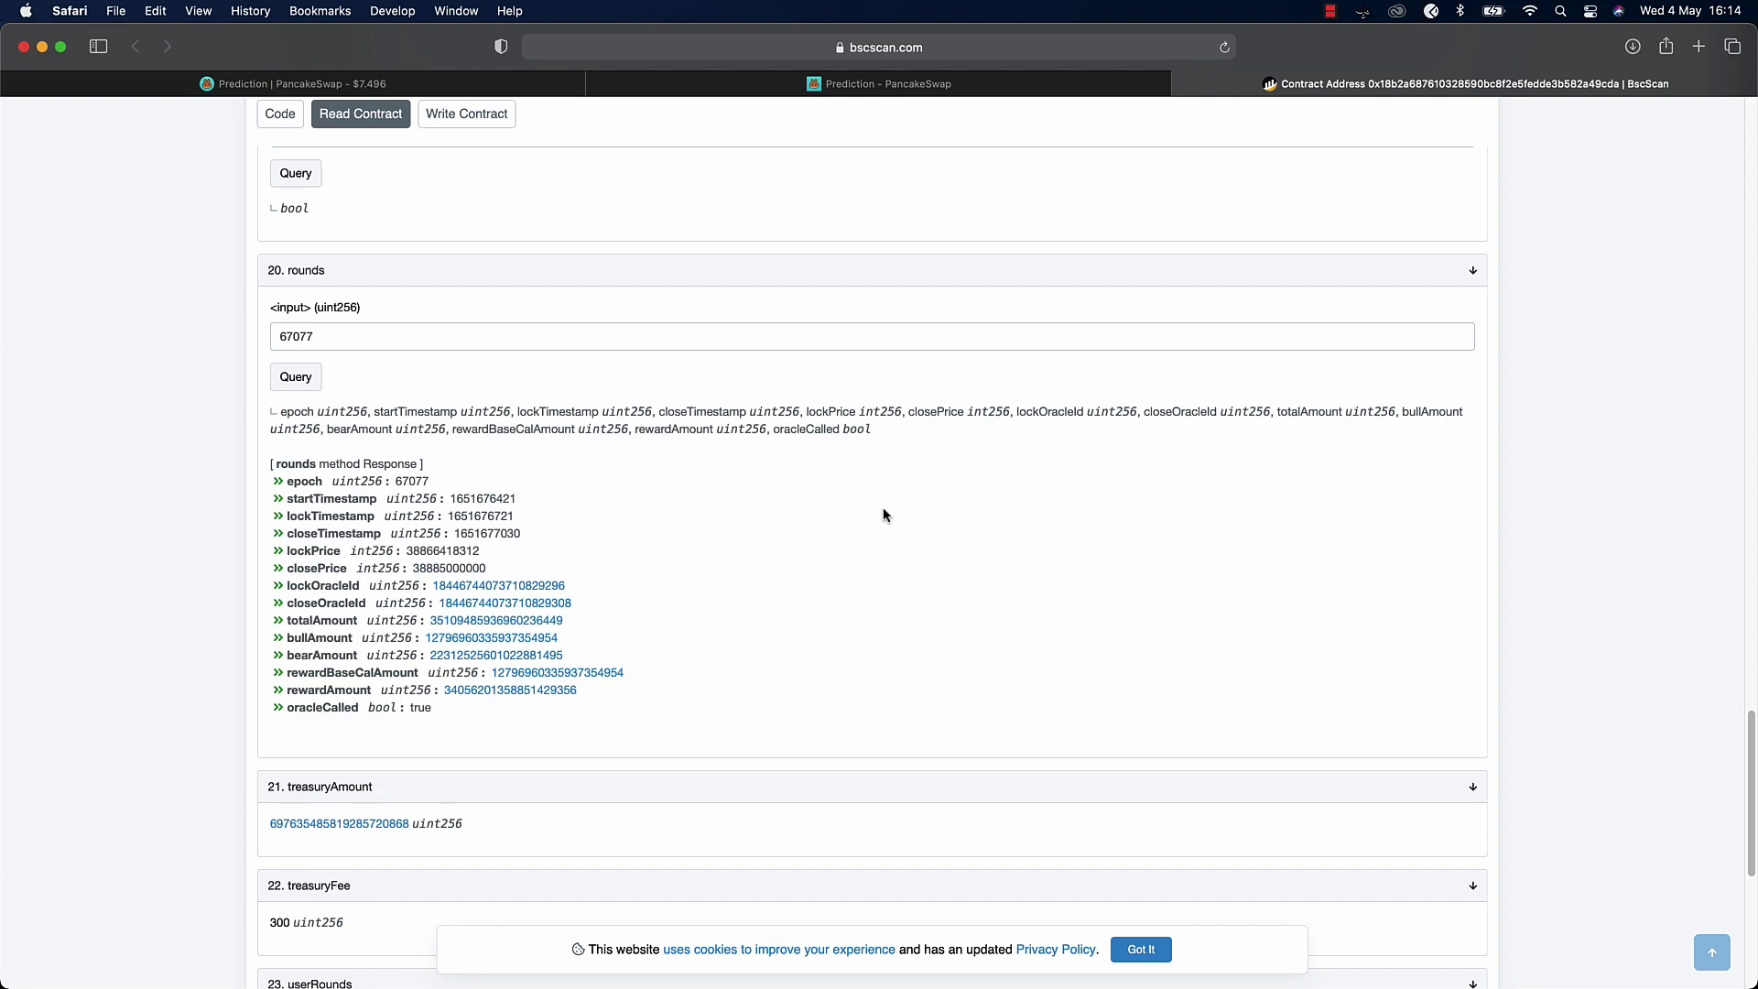
- Glance at pred_table, then return the browser to the PancakeSwap Prediction page
mouse_move(781, 976)
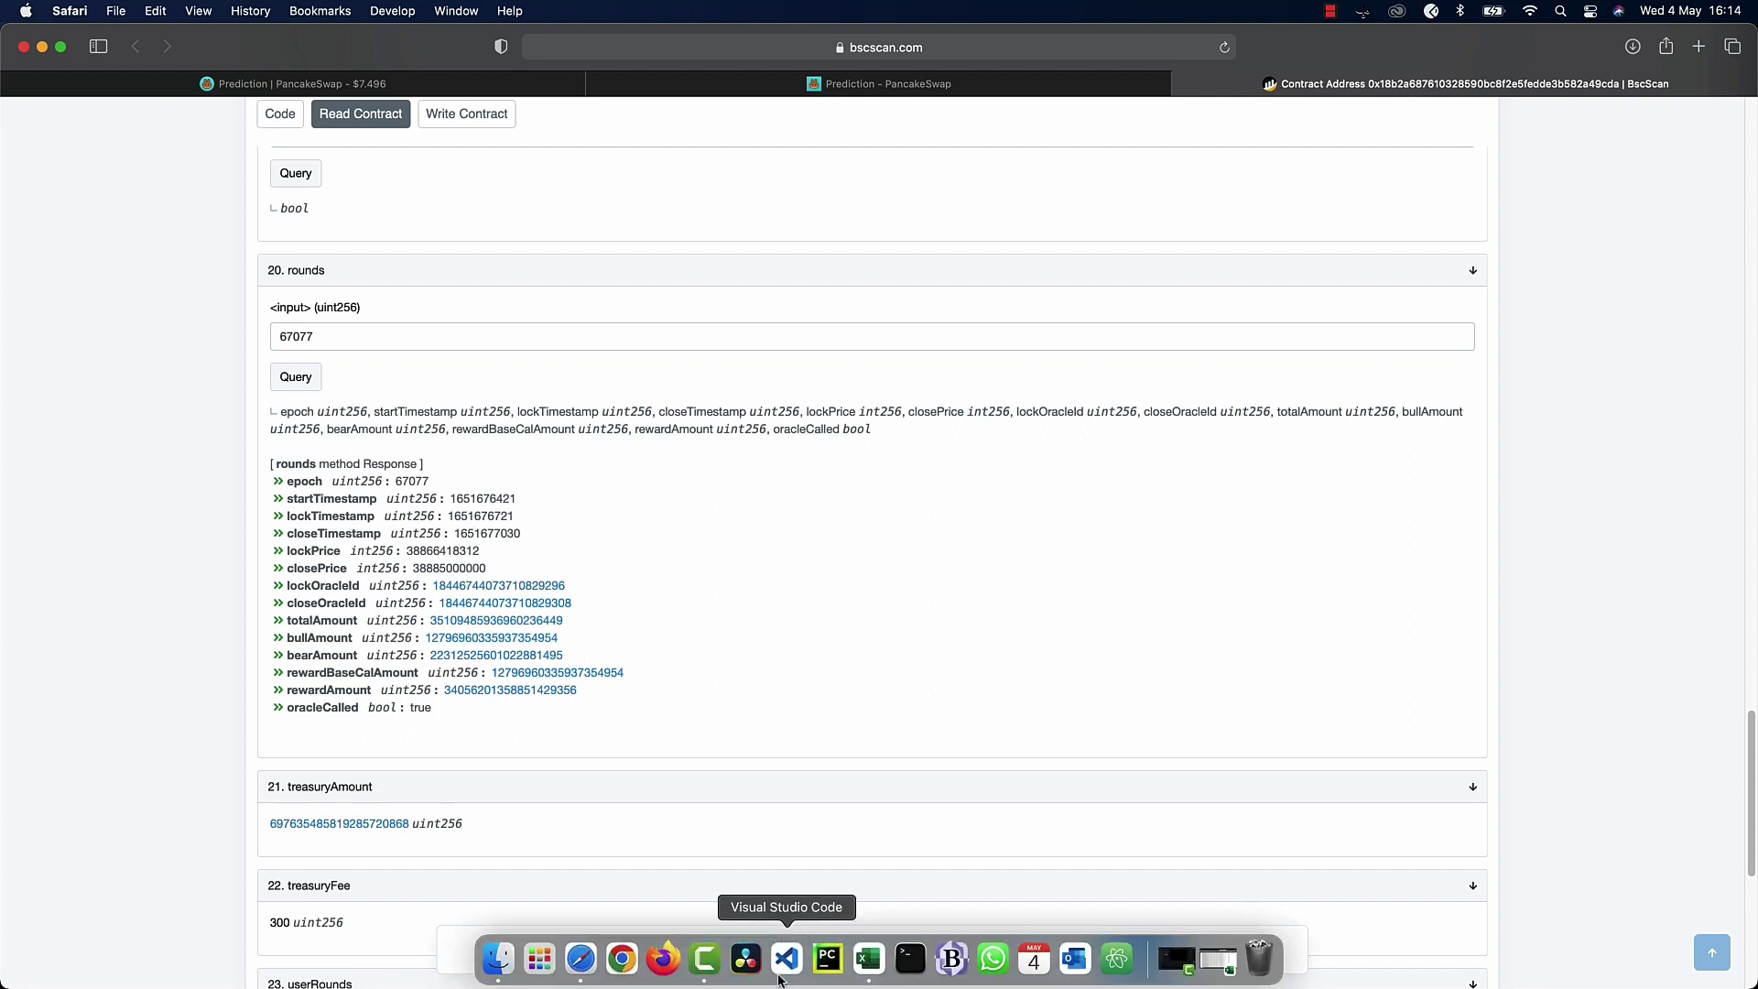
click(867, 964)
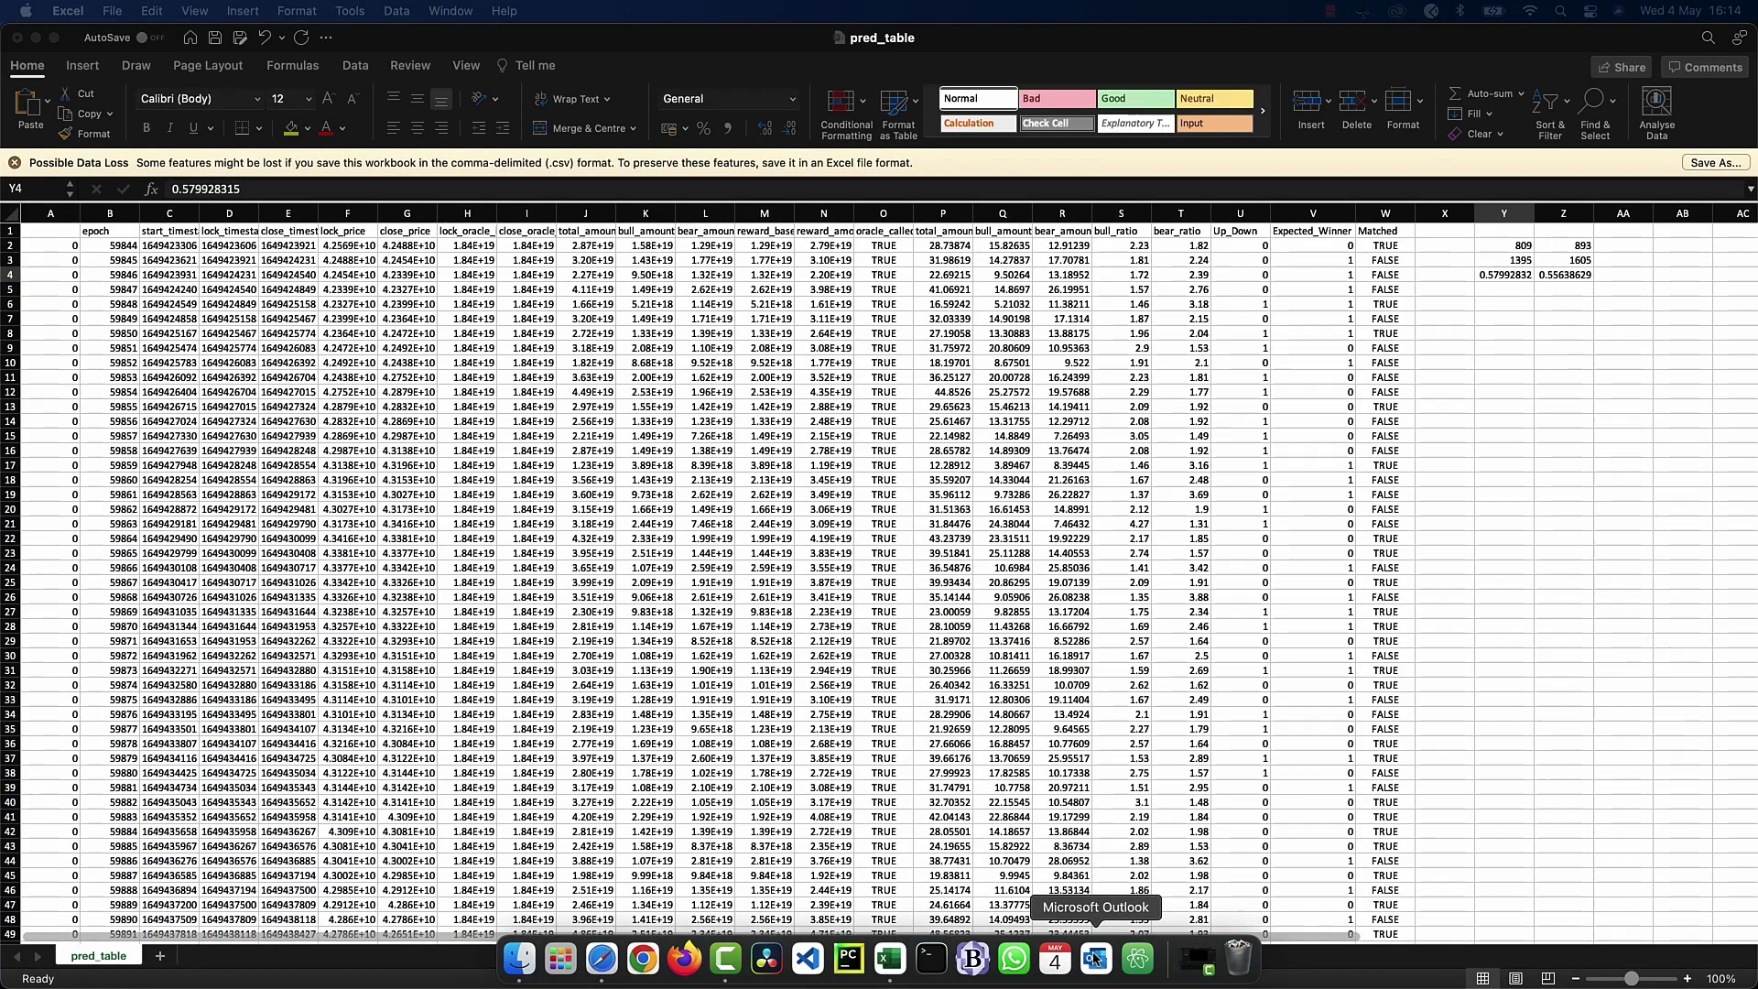
click(601, 962)
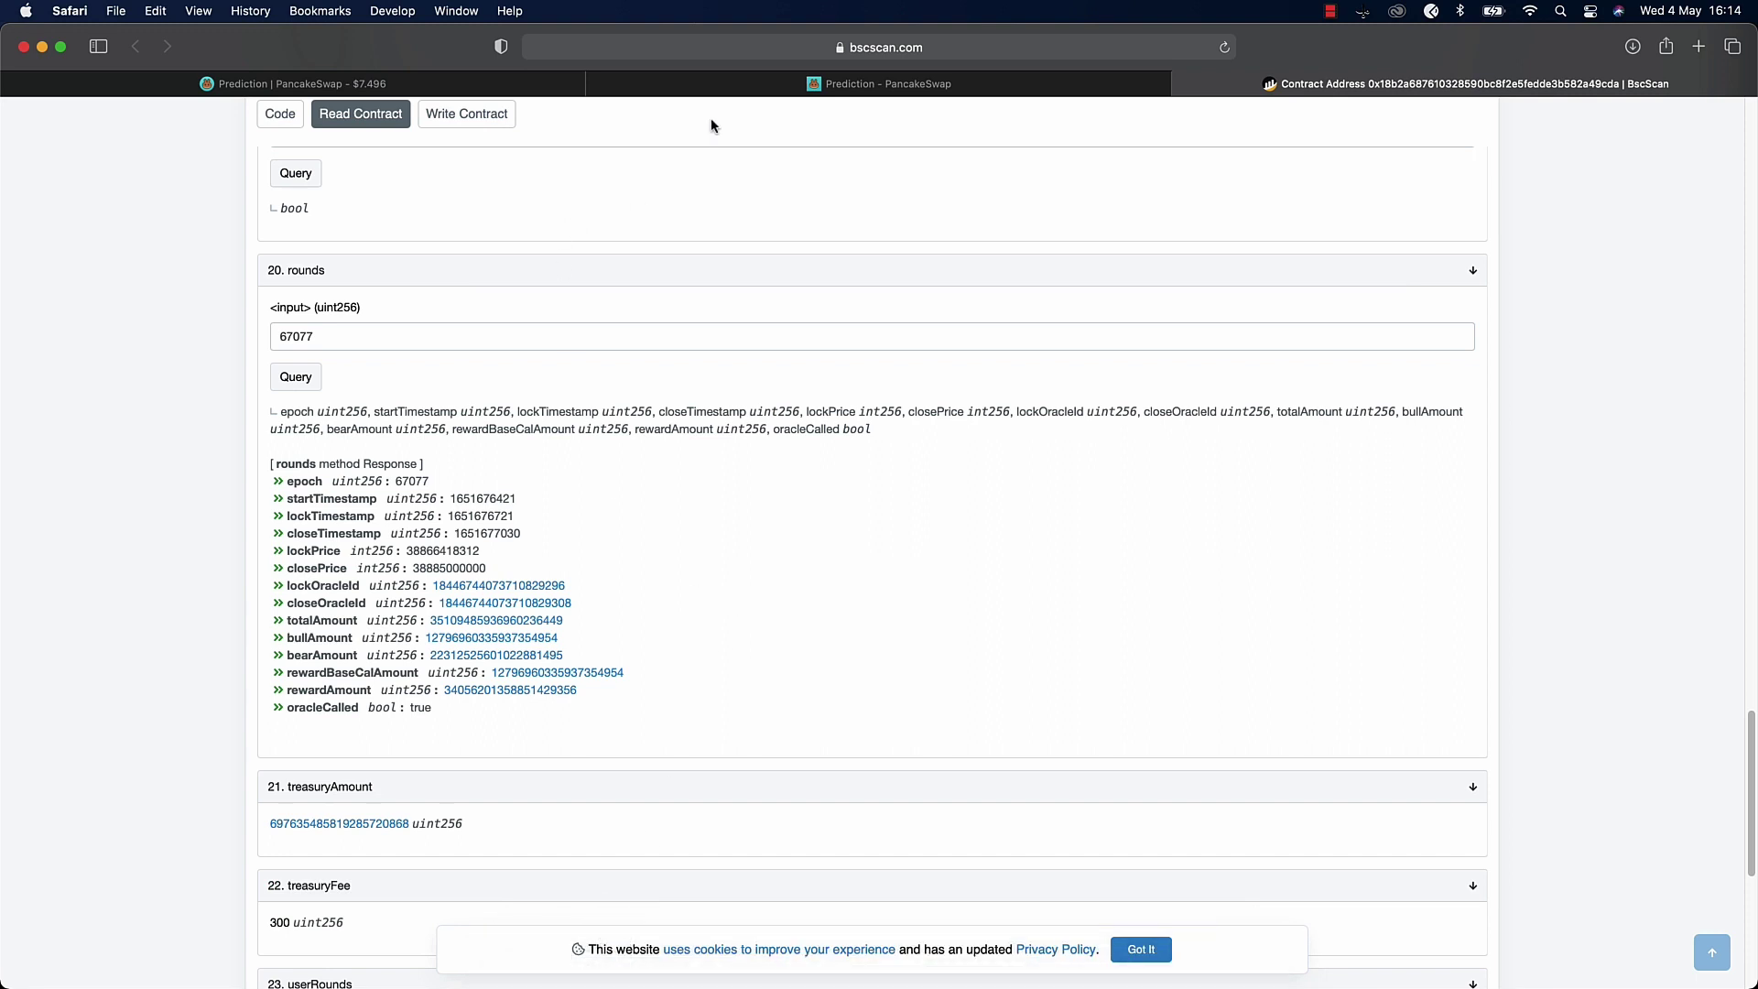
key(ctrl+shift+Tab)
key(ctrl+shift+Tab)
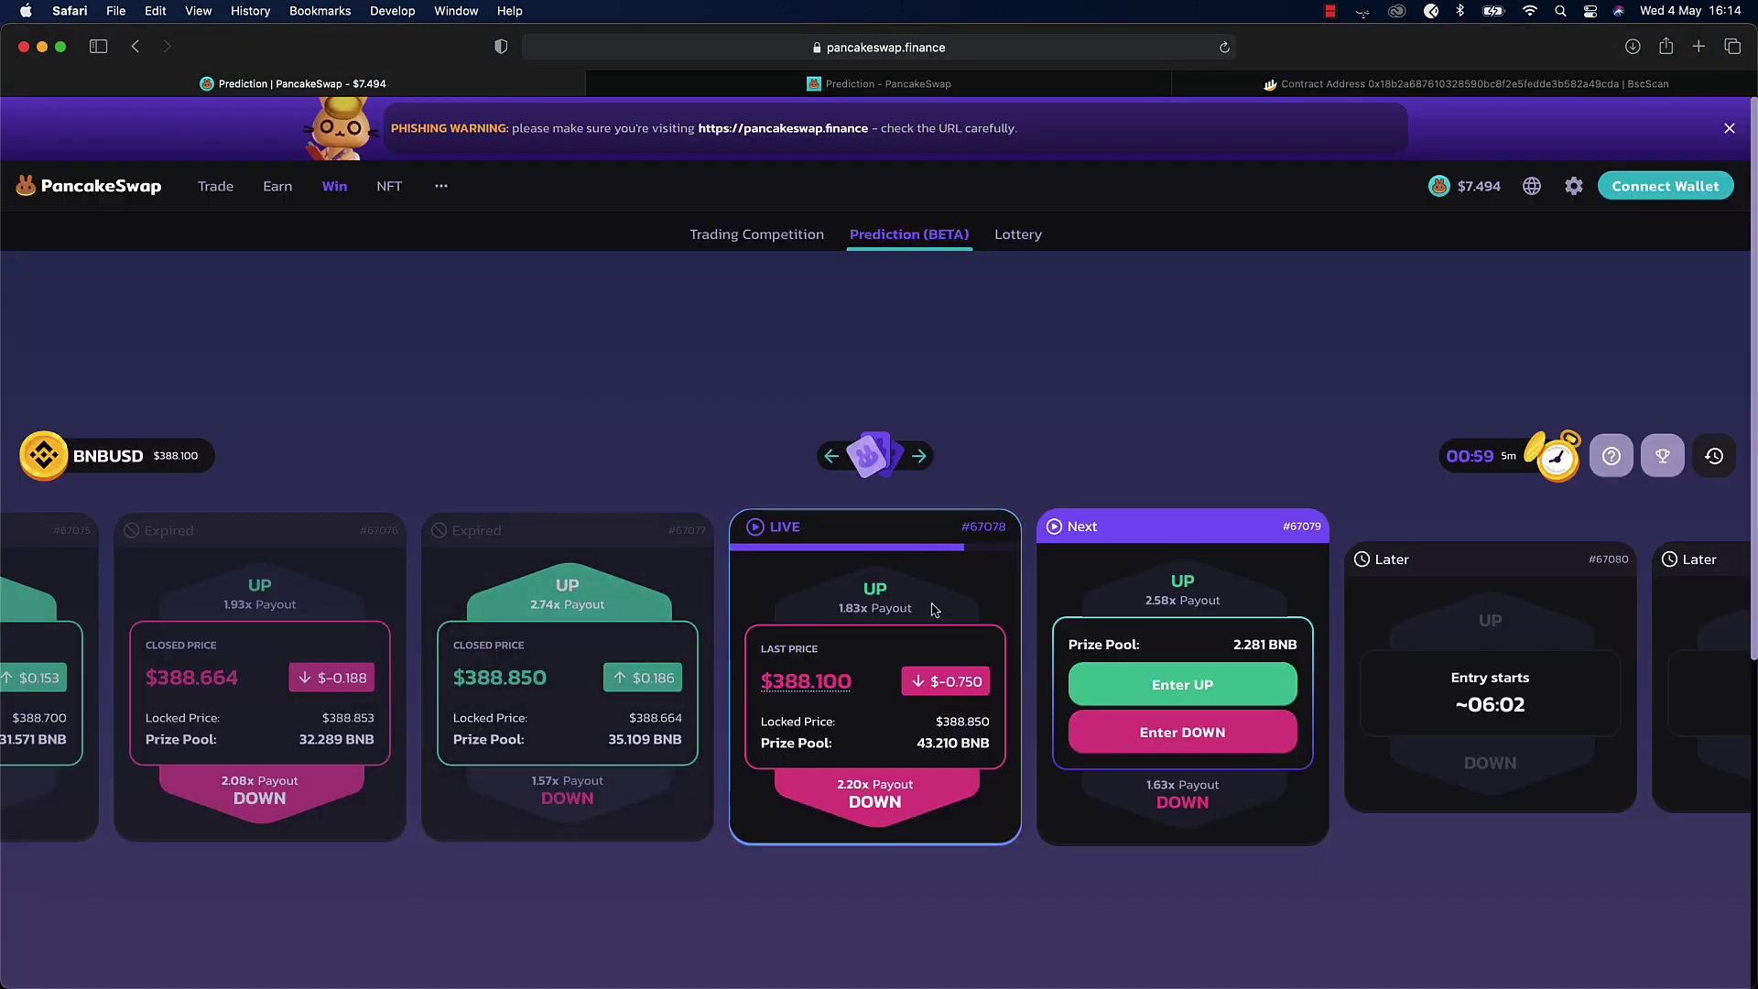